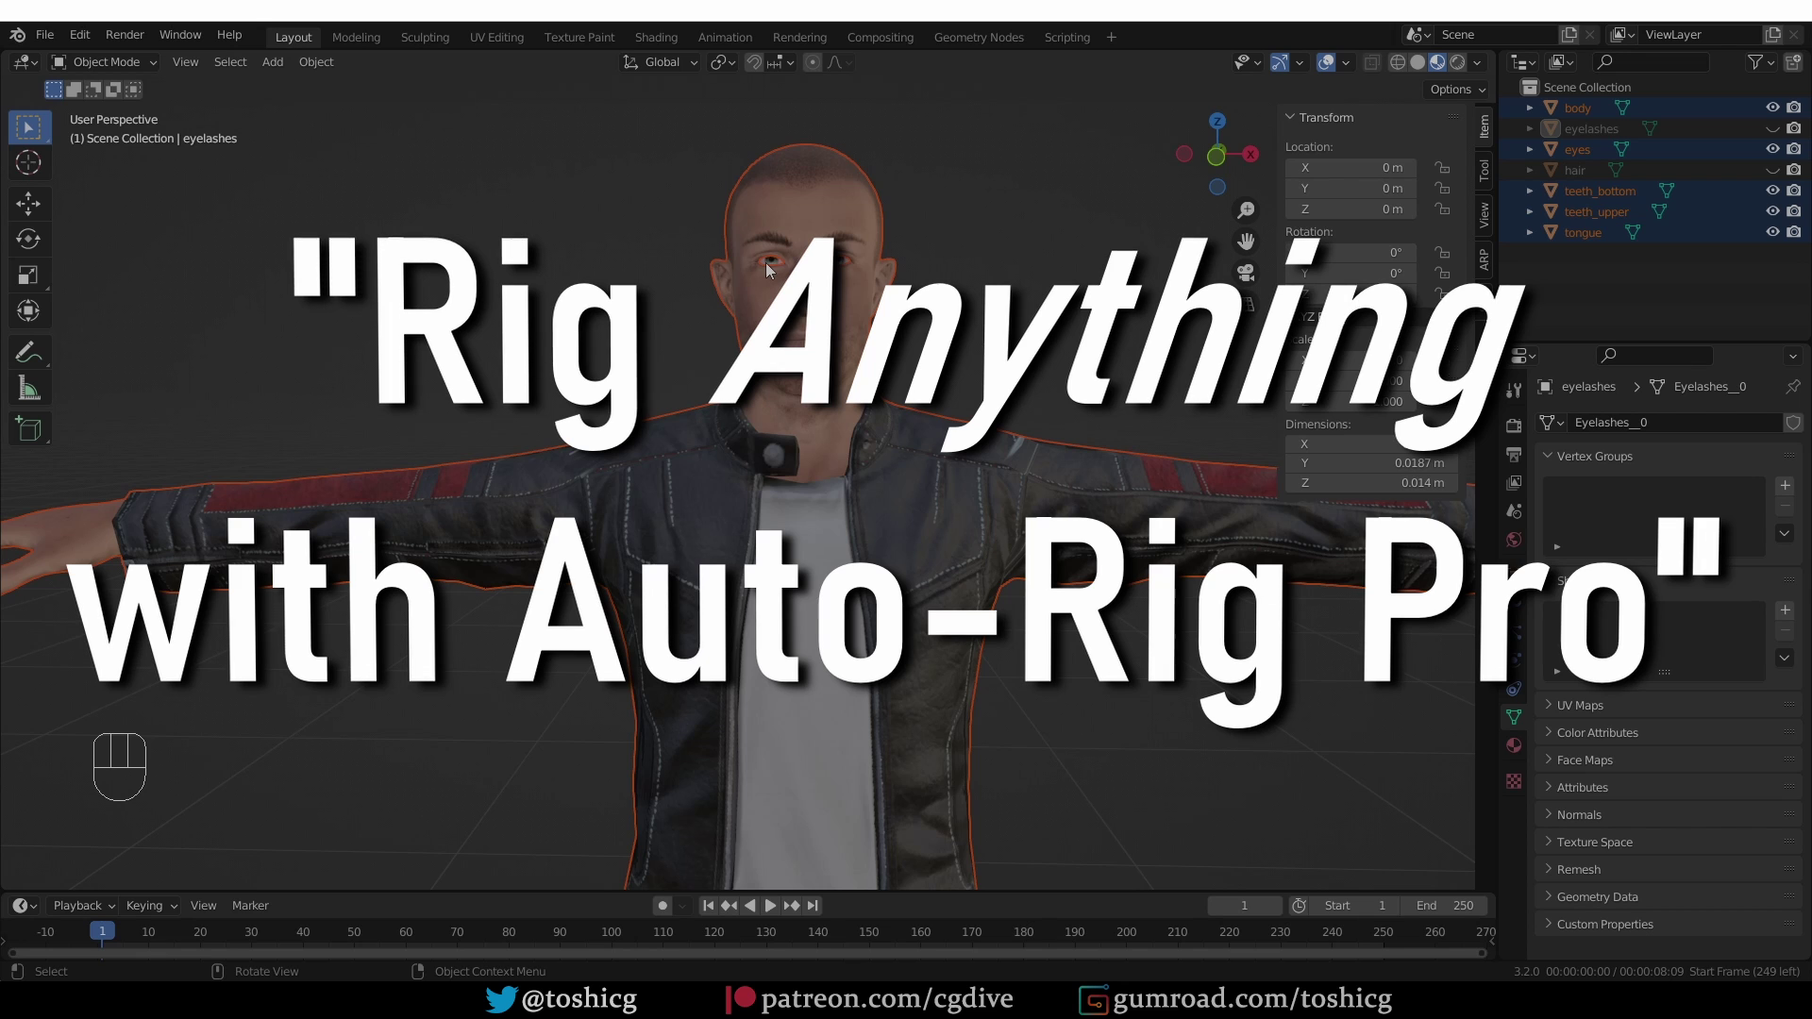
# - Show the Auto-Rig Pro tools and make the body mesh the active object among the selected character parts
pyautogui.click(1482, 259)
pyautogui.click(1340, 322)
pyautogui.press('shift')
pyautogui.keyDown('shift'); pyautogui.click(779, 255); pyautogui.keyUp('shift')
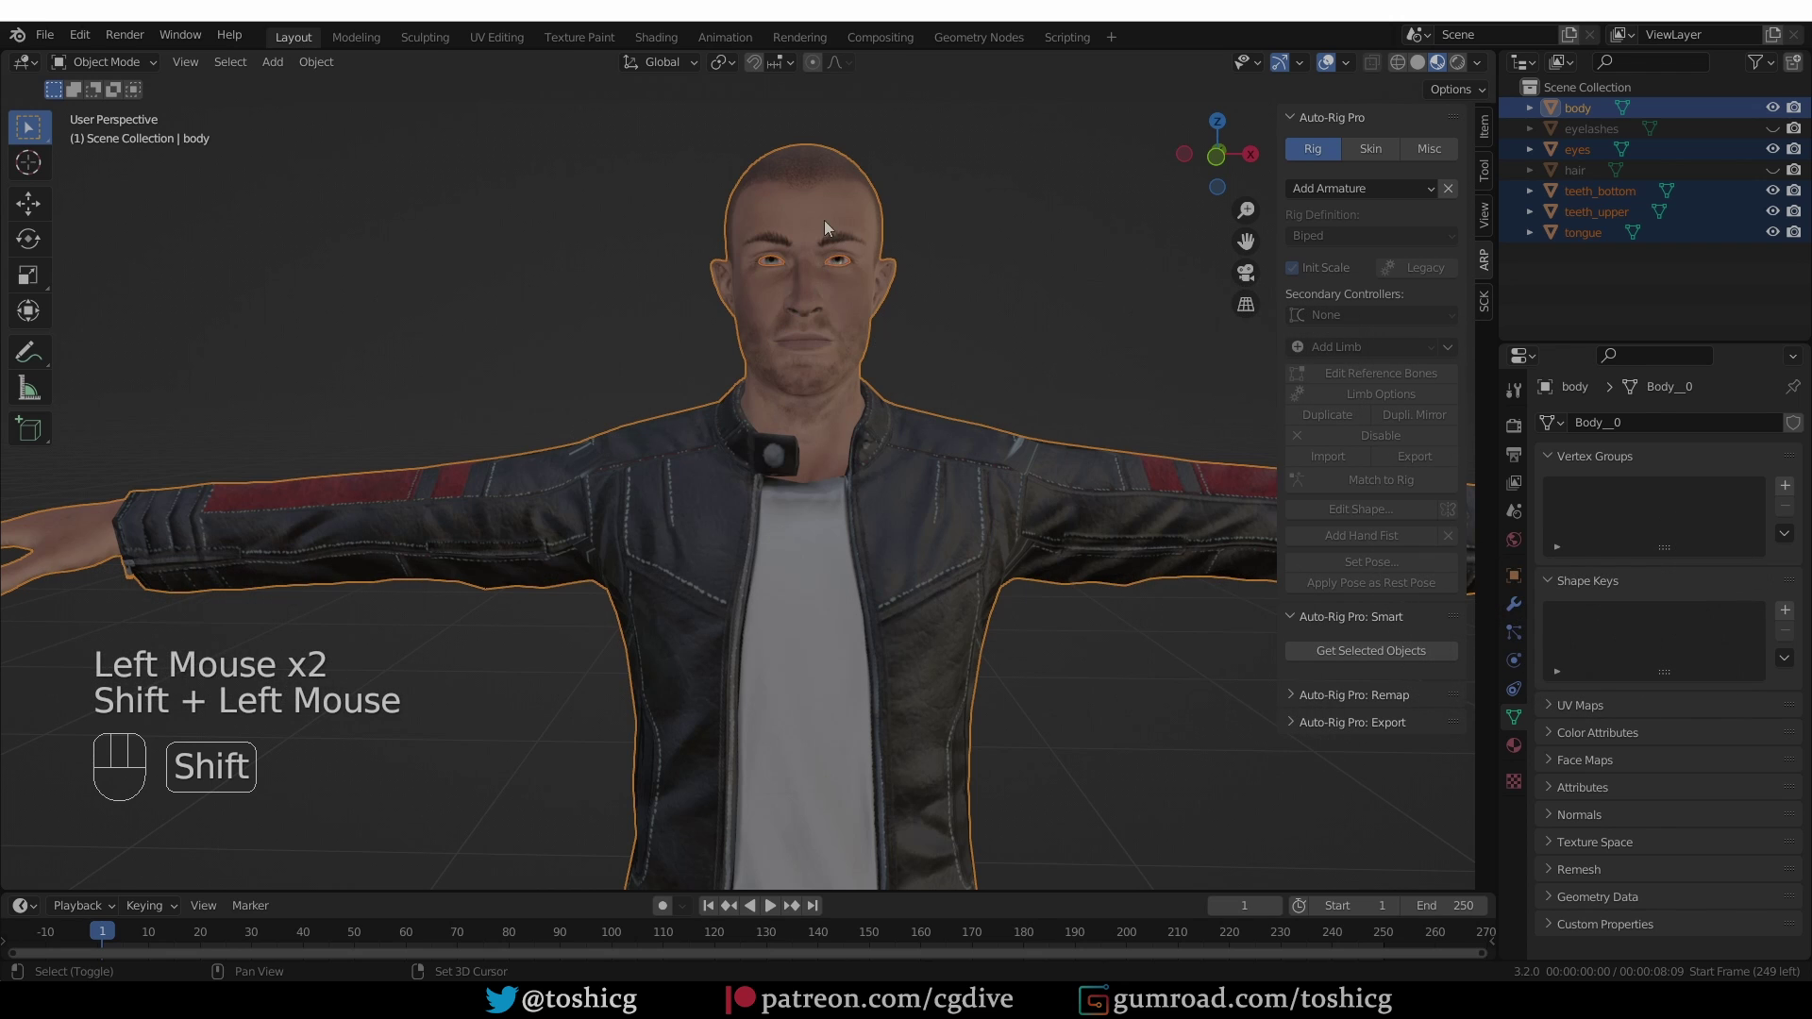
pyautogui.press('shift')
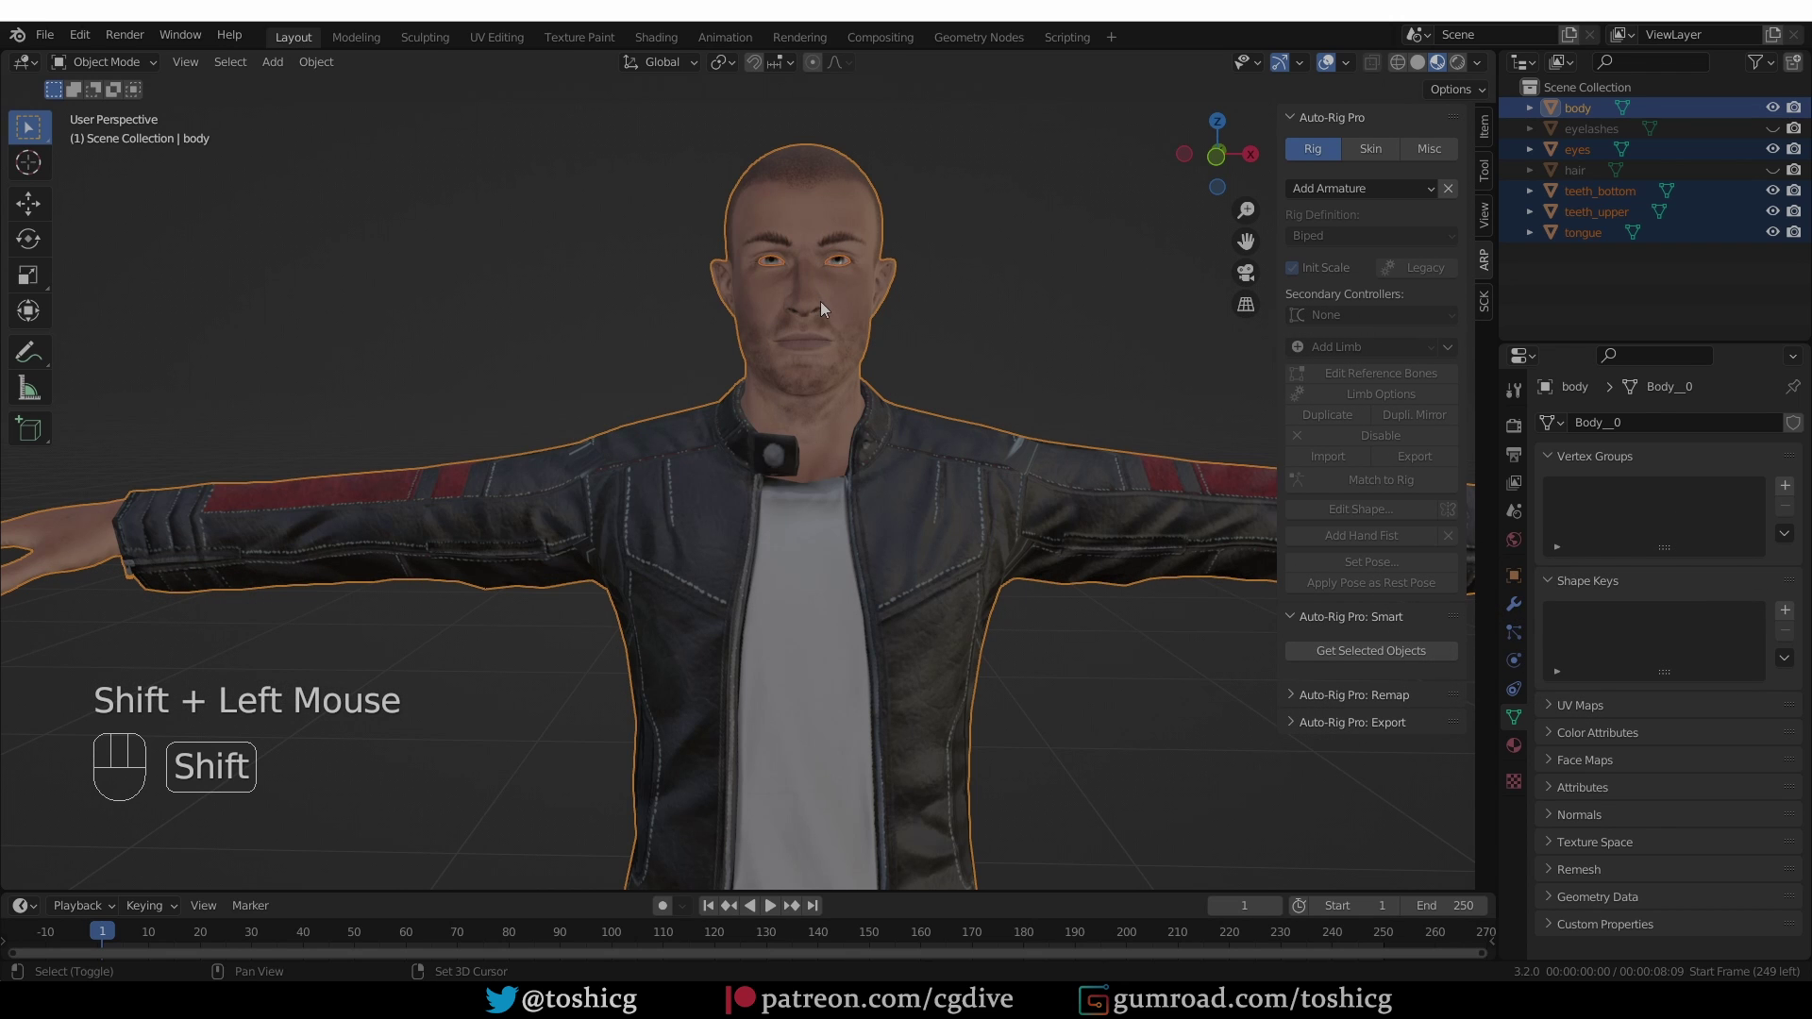
pyautogui.keyDown('shift'); pyautogui.doubleClick(832, 293); pyautogui.keyUp('shift')
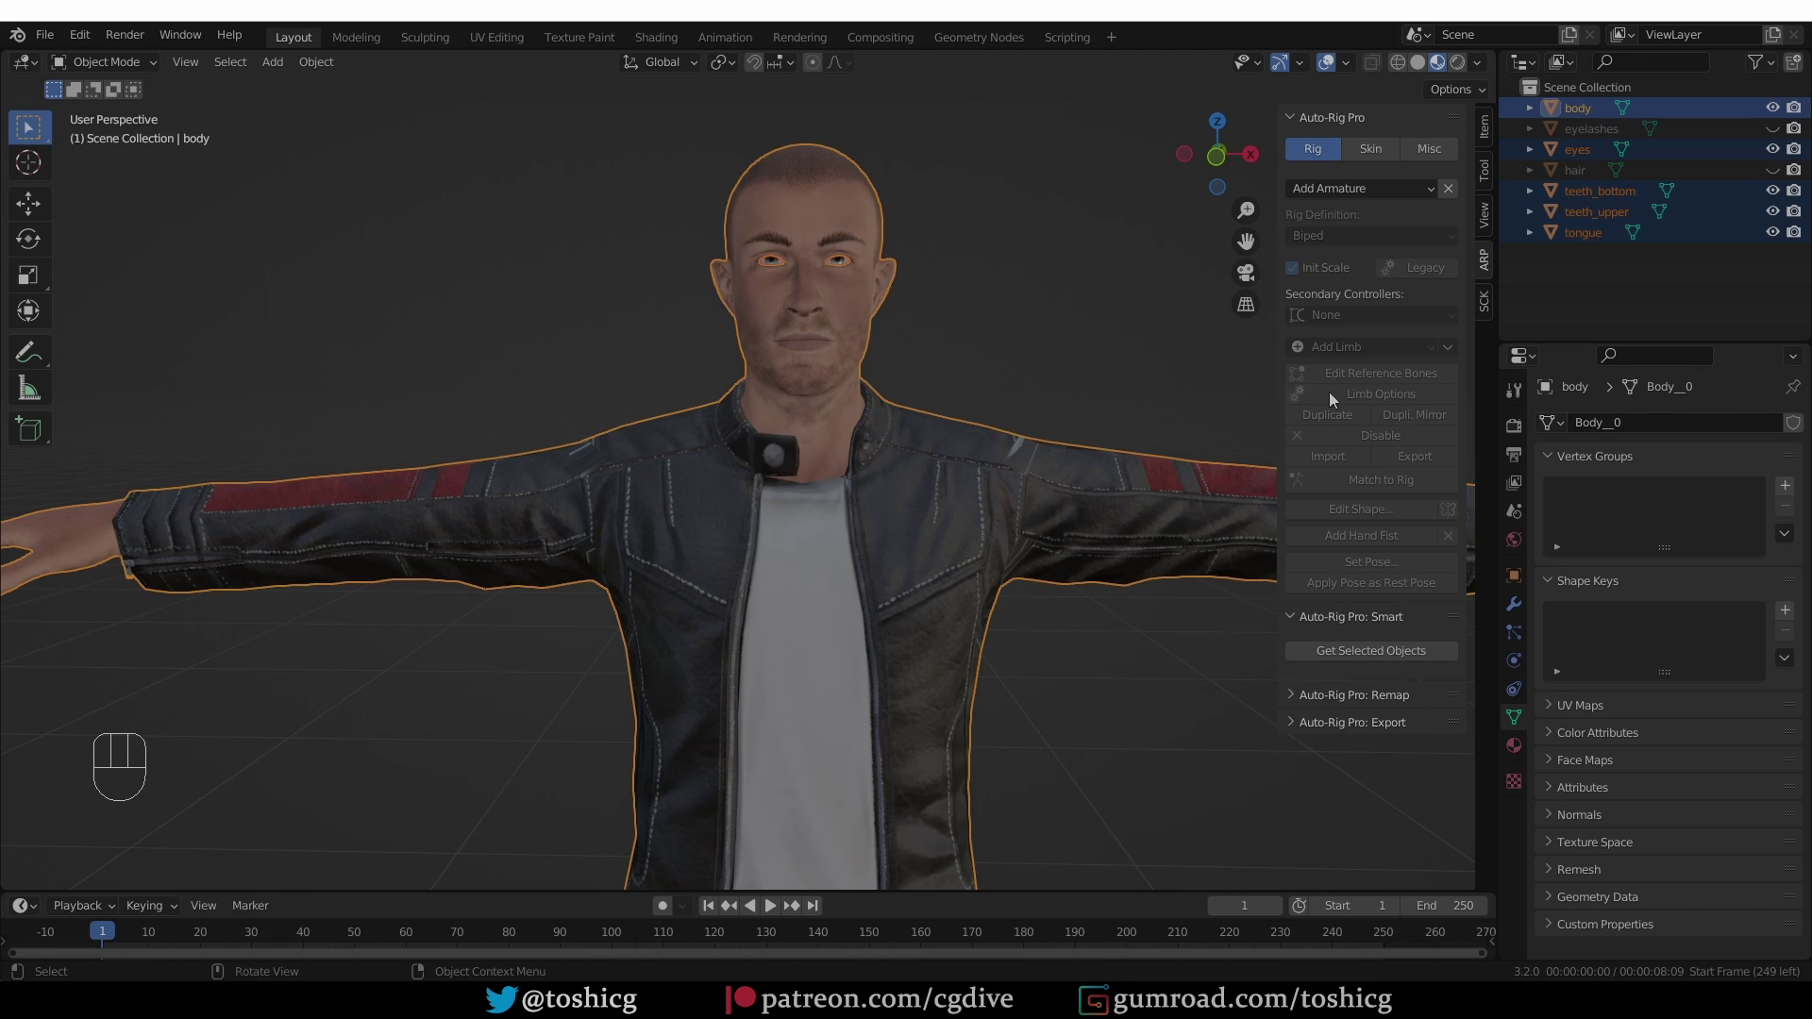
# - Place the Smart neck marker at the base of the neck and add the chin marker
pyautogui.click(1370, 205)
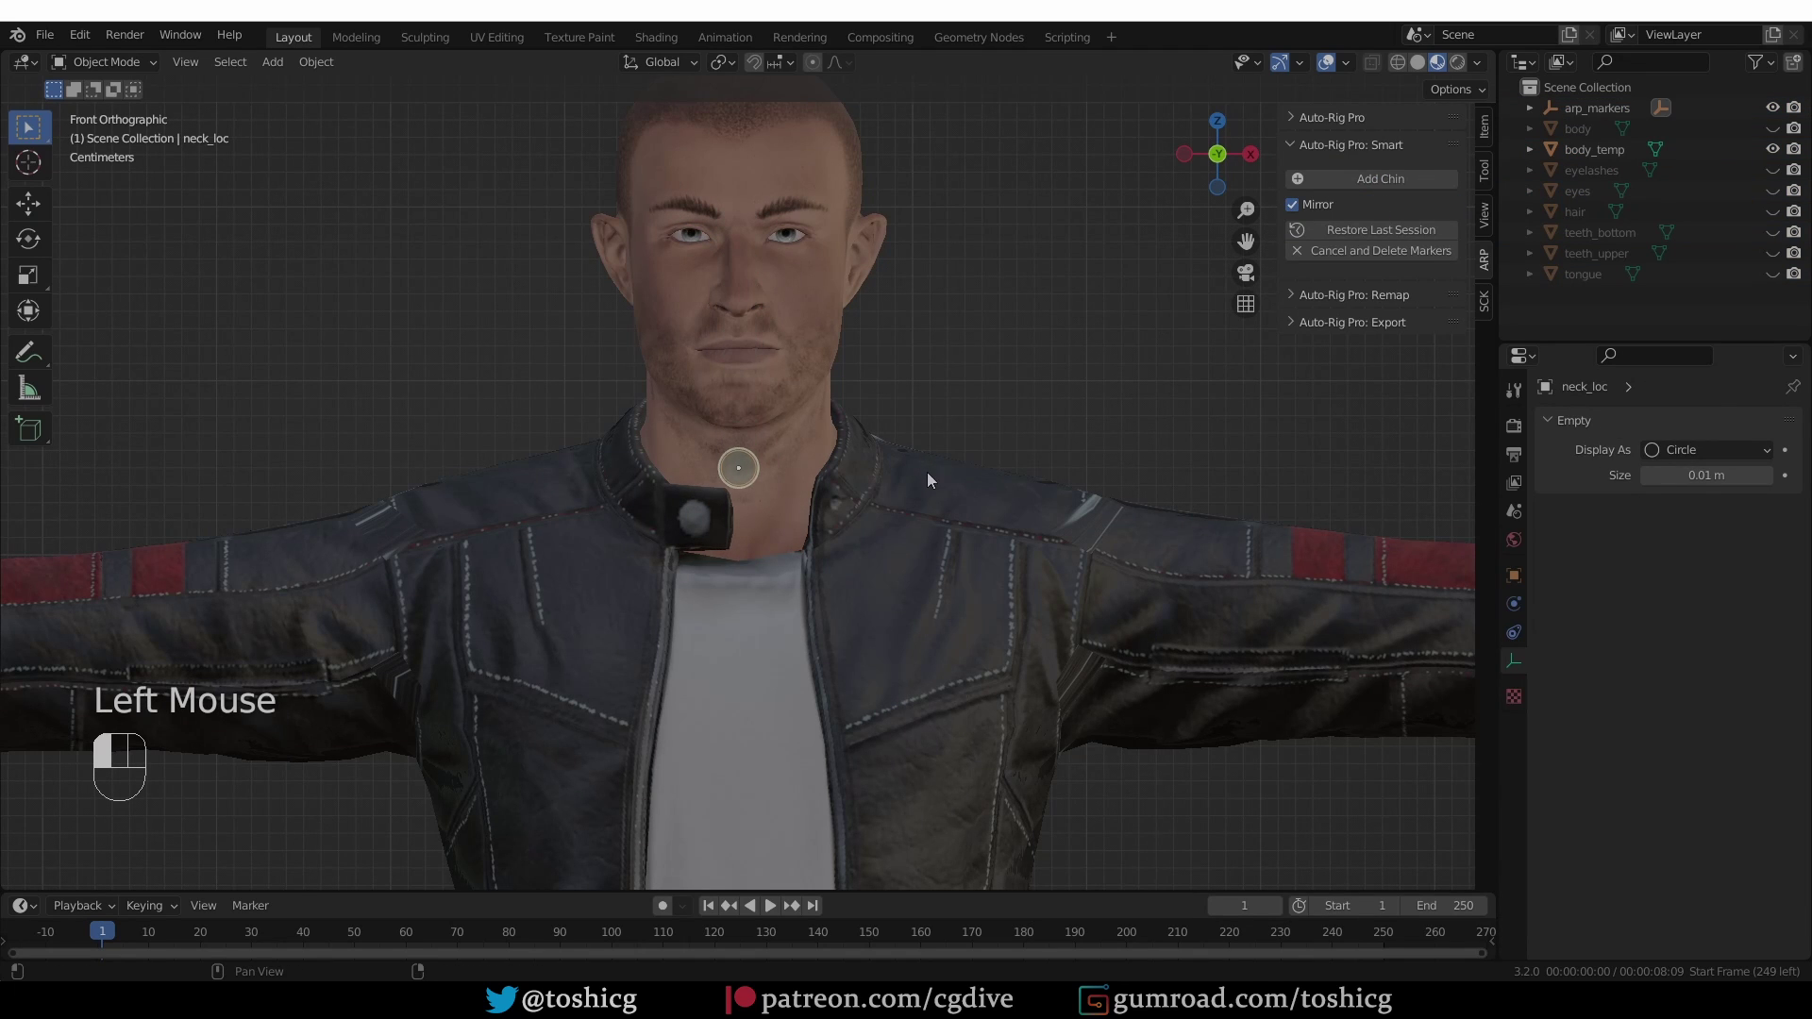
pyautogui.click(932, 486)
pyautogui.click(1344, 179)
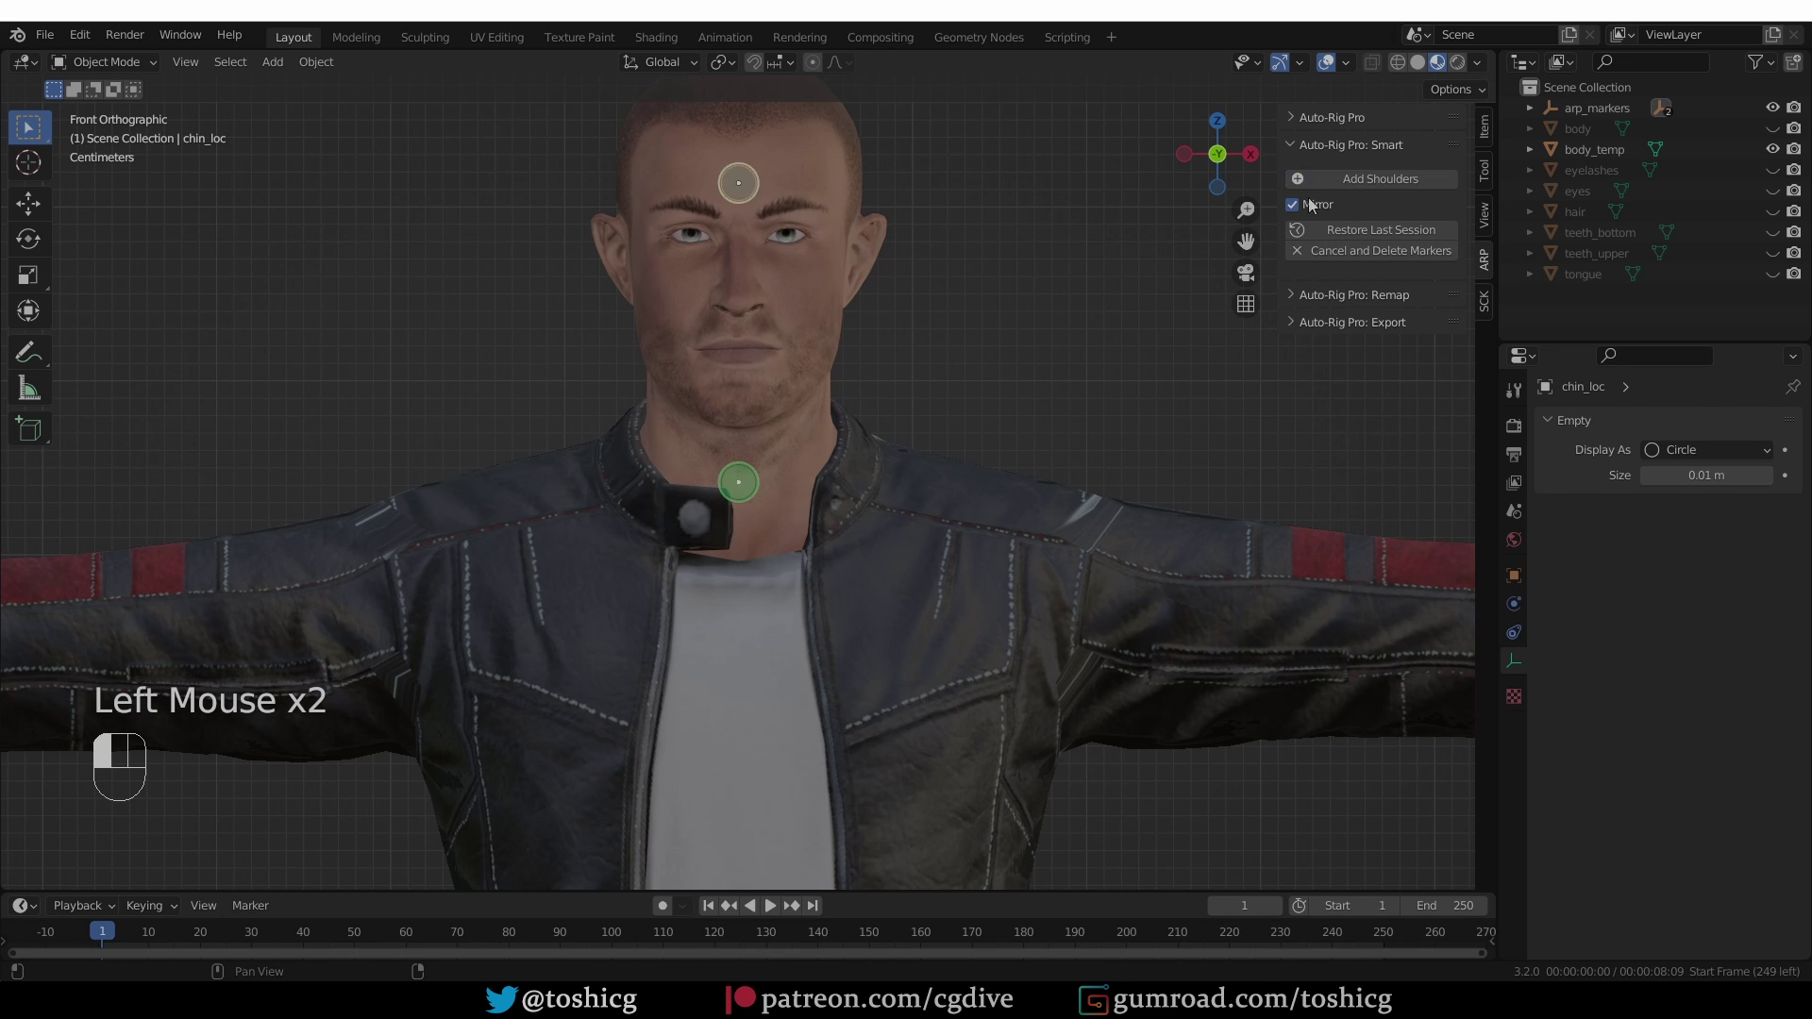
# - Add the mirrored shoulder markers on the shoulder joints and the wrist markers at the jacket cuffs
pyautogui.click(1435, 179)
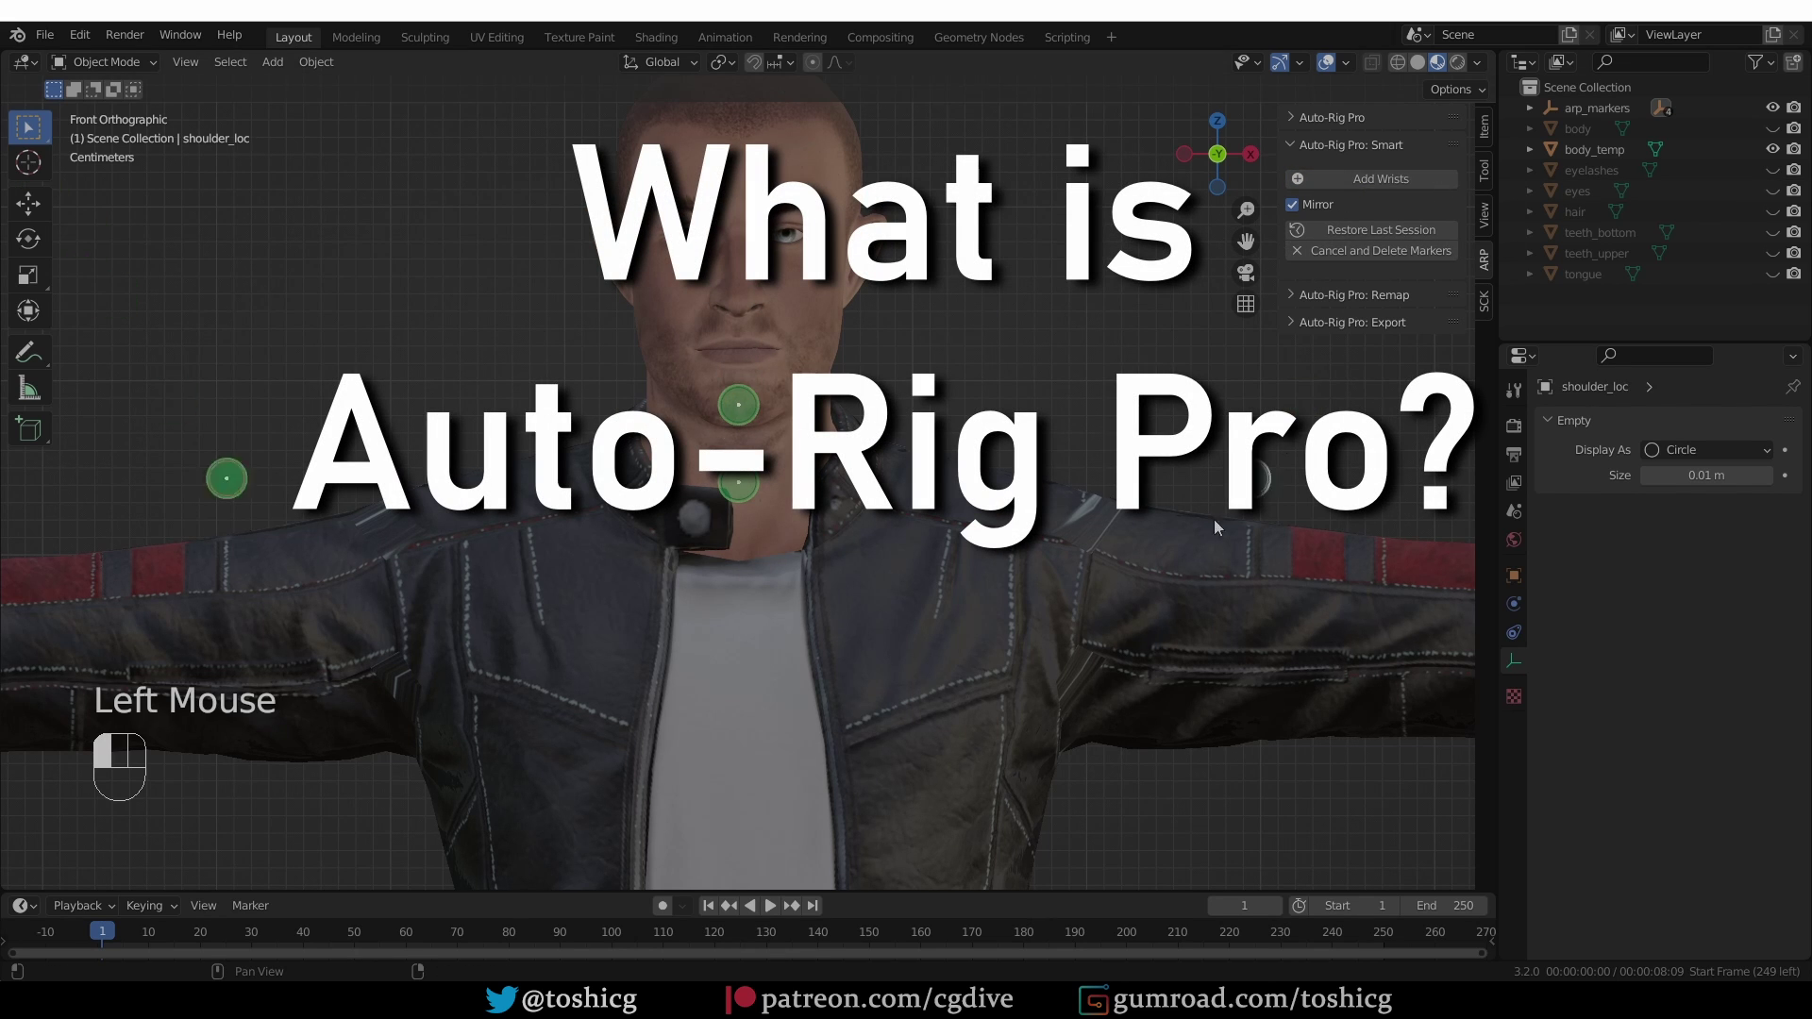
pyautogui.click(1020, 556)
pyautogui.scroll(-2, 1114, 621)
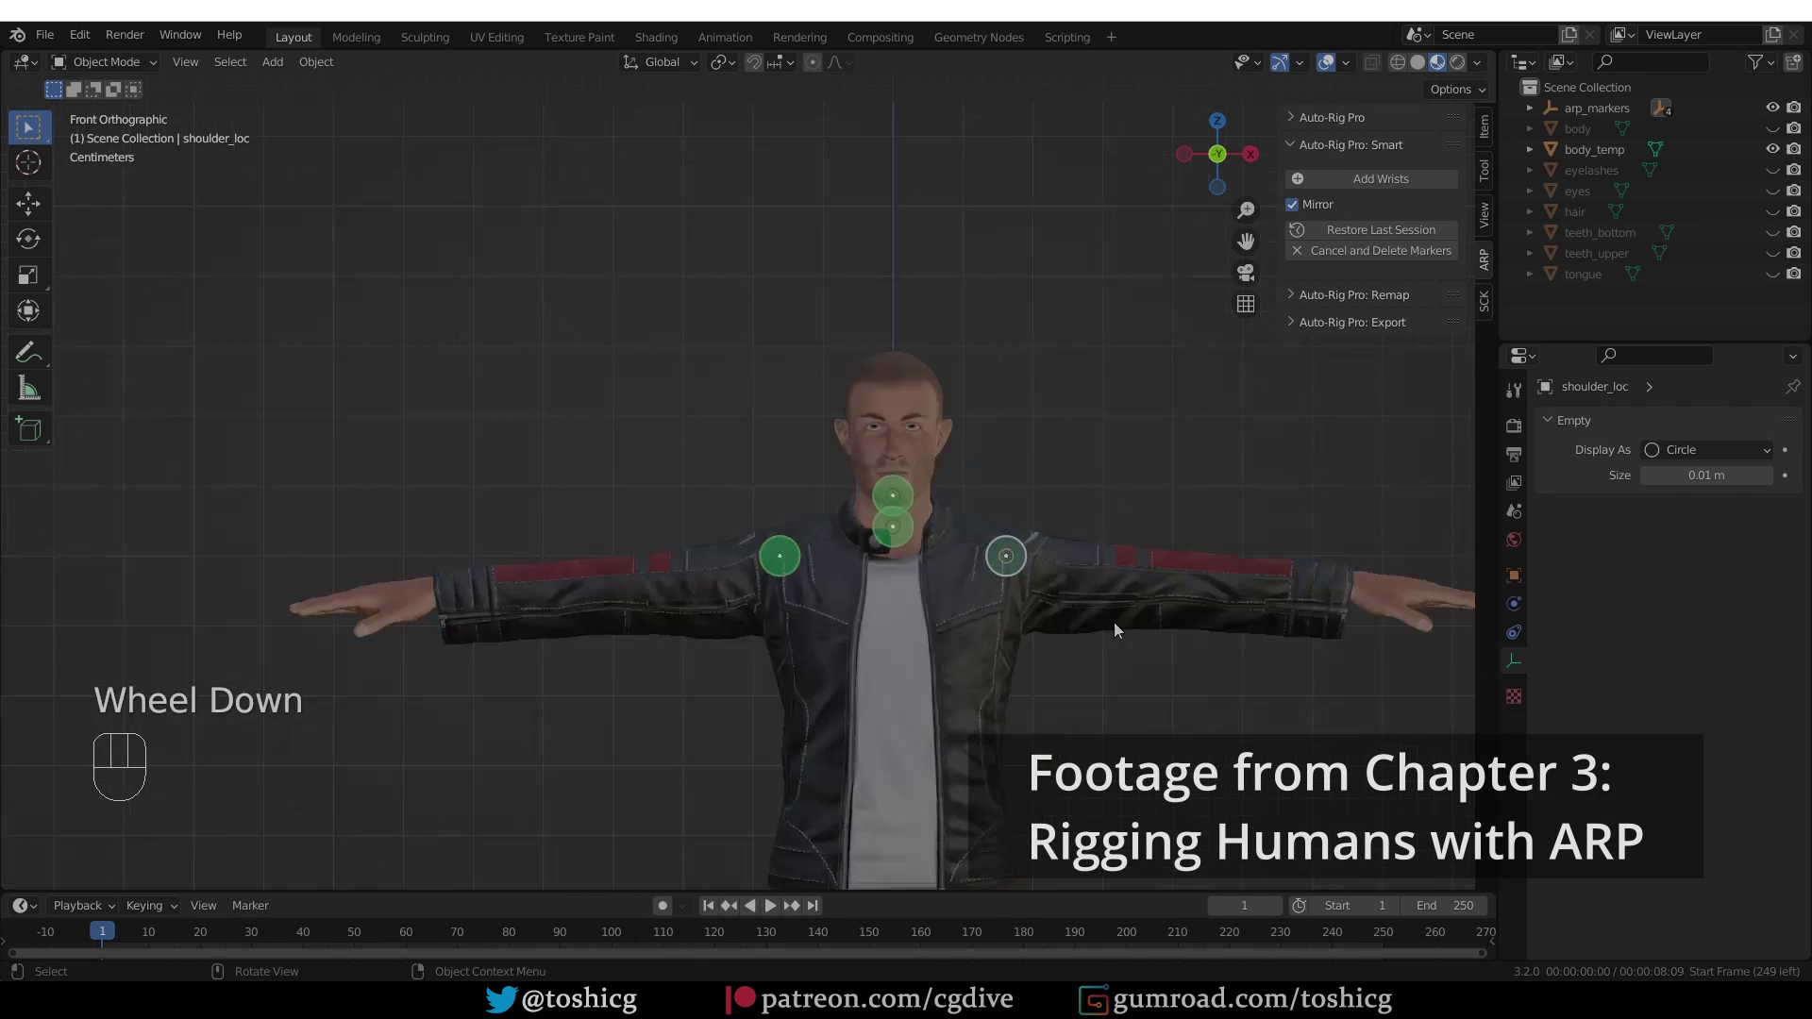
pyautogui.keyDown('shift'); pyautogui.moveTo(1114, 621); pyautogui.dragTo(914, 682, button='middle'); pyautogui.keyUp('shift')
pyautogui.scroll(1, 914, 683)
pyautogui.click(1406, 179)
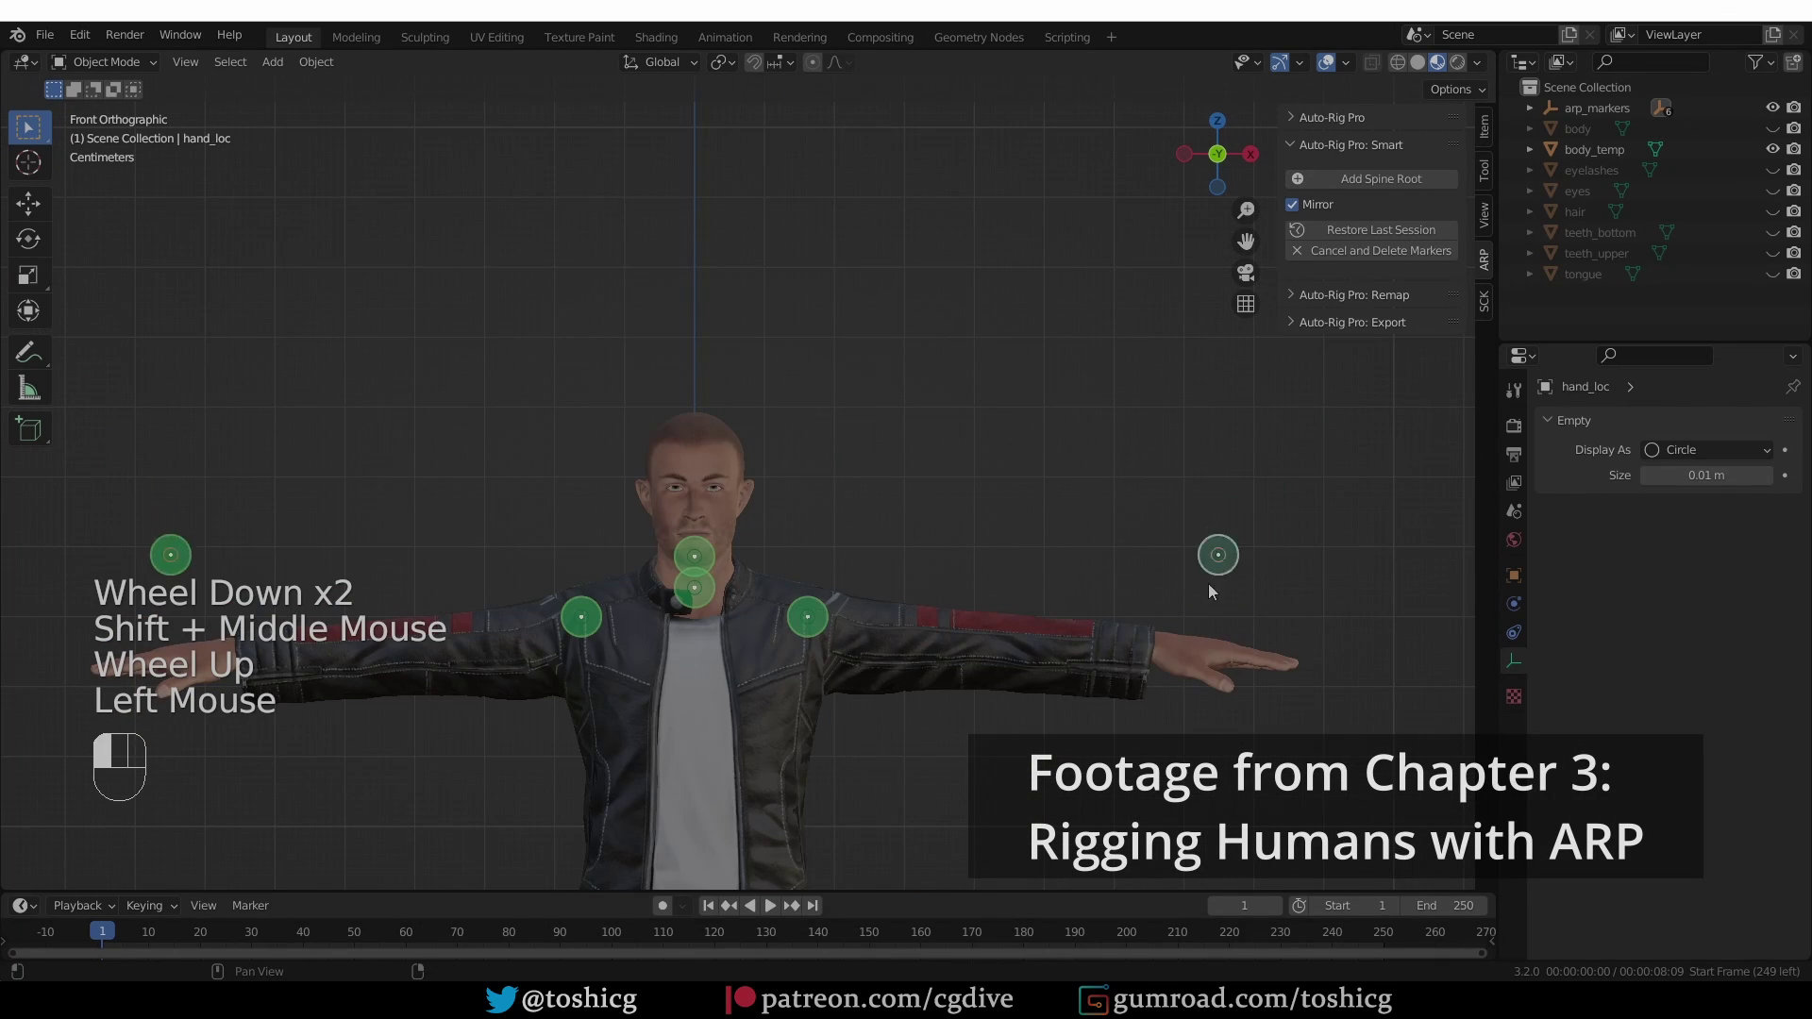
pyautogui.click(1152, 651)
# - Add the spine root marker at the pelvis, just at the lower hem of the jacket
pyautogui.keyDown('shift'); pyautogui.moveTo(1046, 731); pyautogui.dragTo(1045, 396, button='middle'); pyautogui.keyUp('shift')
pyautogui.scroll(4, 1045, 396)
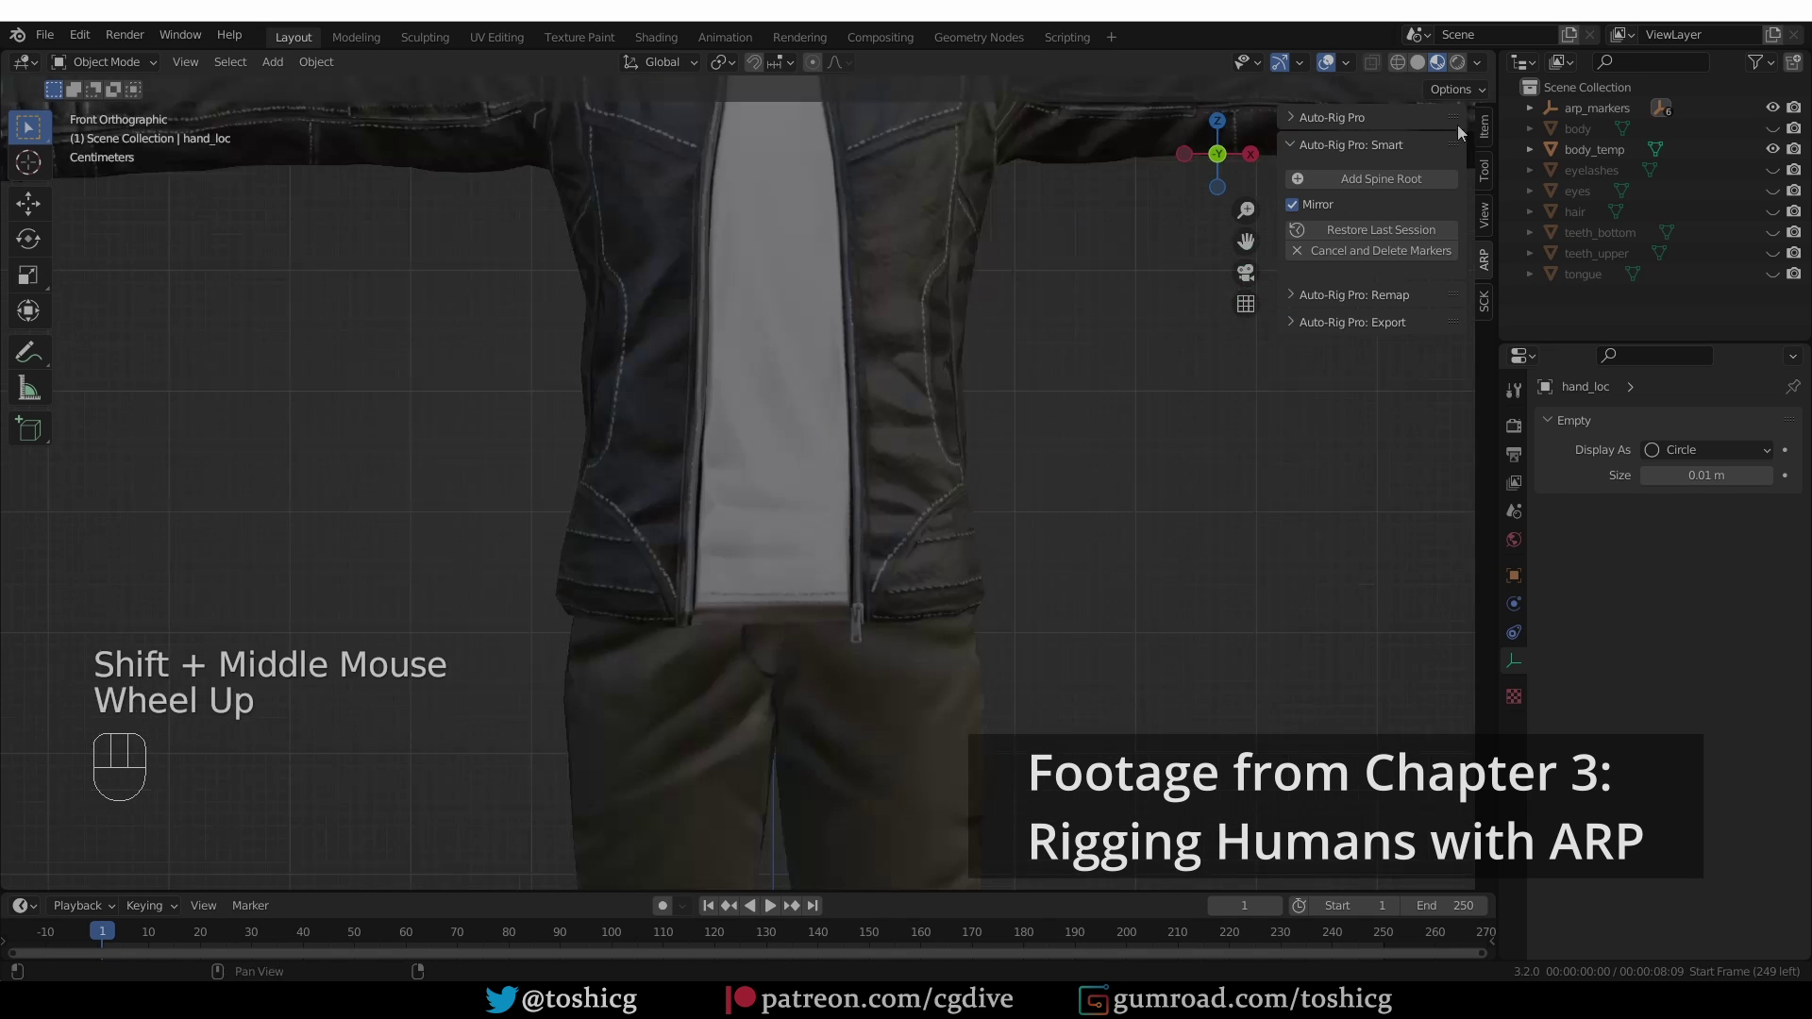
pyautogui.click(1381, 179)
pyautogui.click(1045, 614)
# - Add the mirrored ankle markers and fine-tune their position just above the shoes
pyautogui.scroll(-3, 1045, 614)
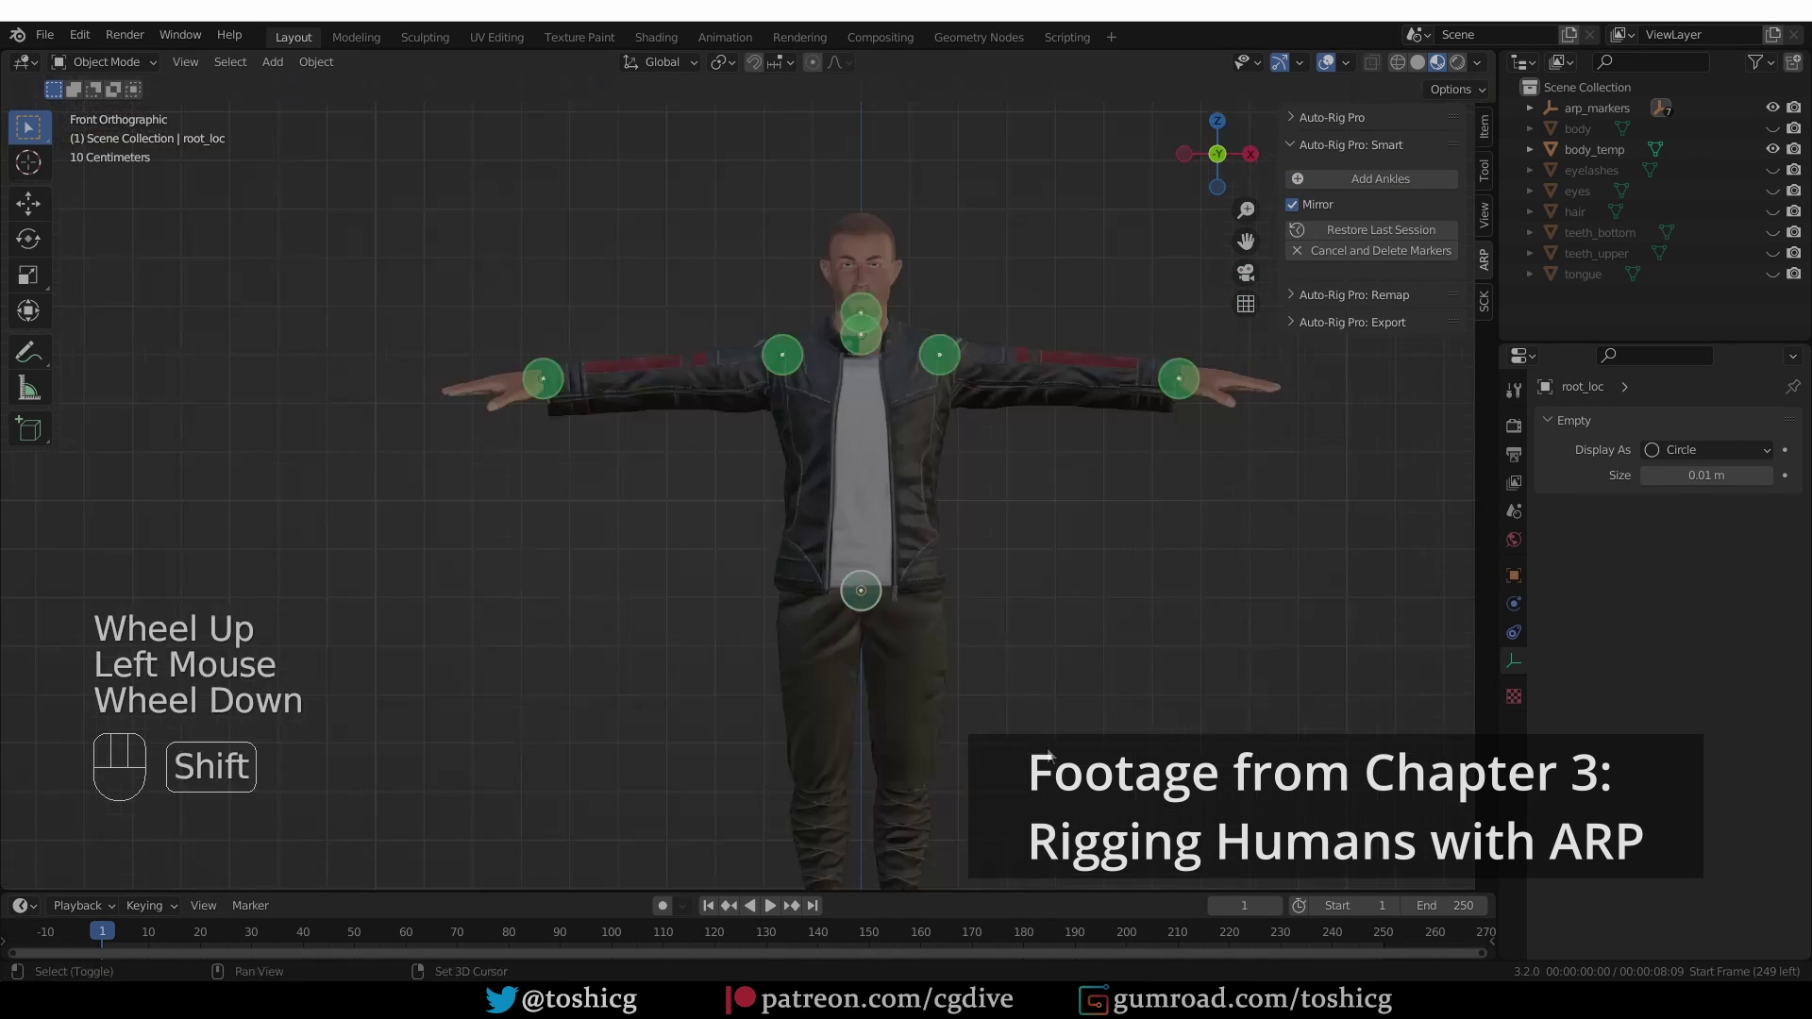
pyautogui.keyDown('shift'); pyautogui.moveTo(1045, 615); pyautogui.dragTo(967, 319, button='middle'); pyautogui.keyUp('shift')
pyautogui.click(1361, 181)
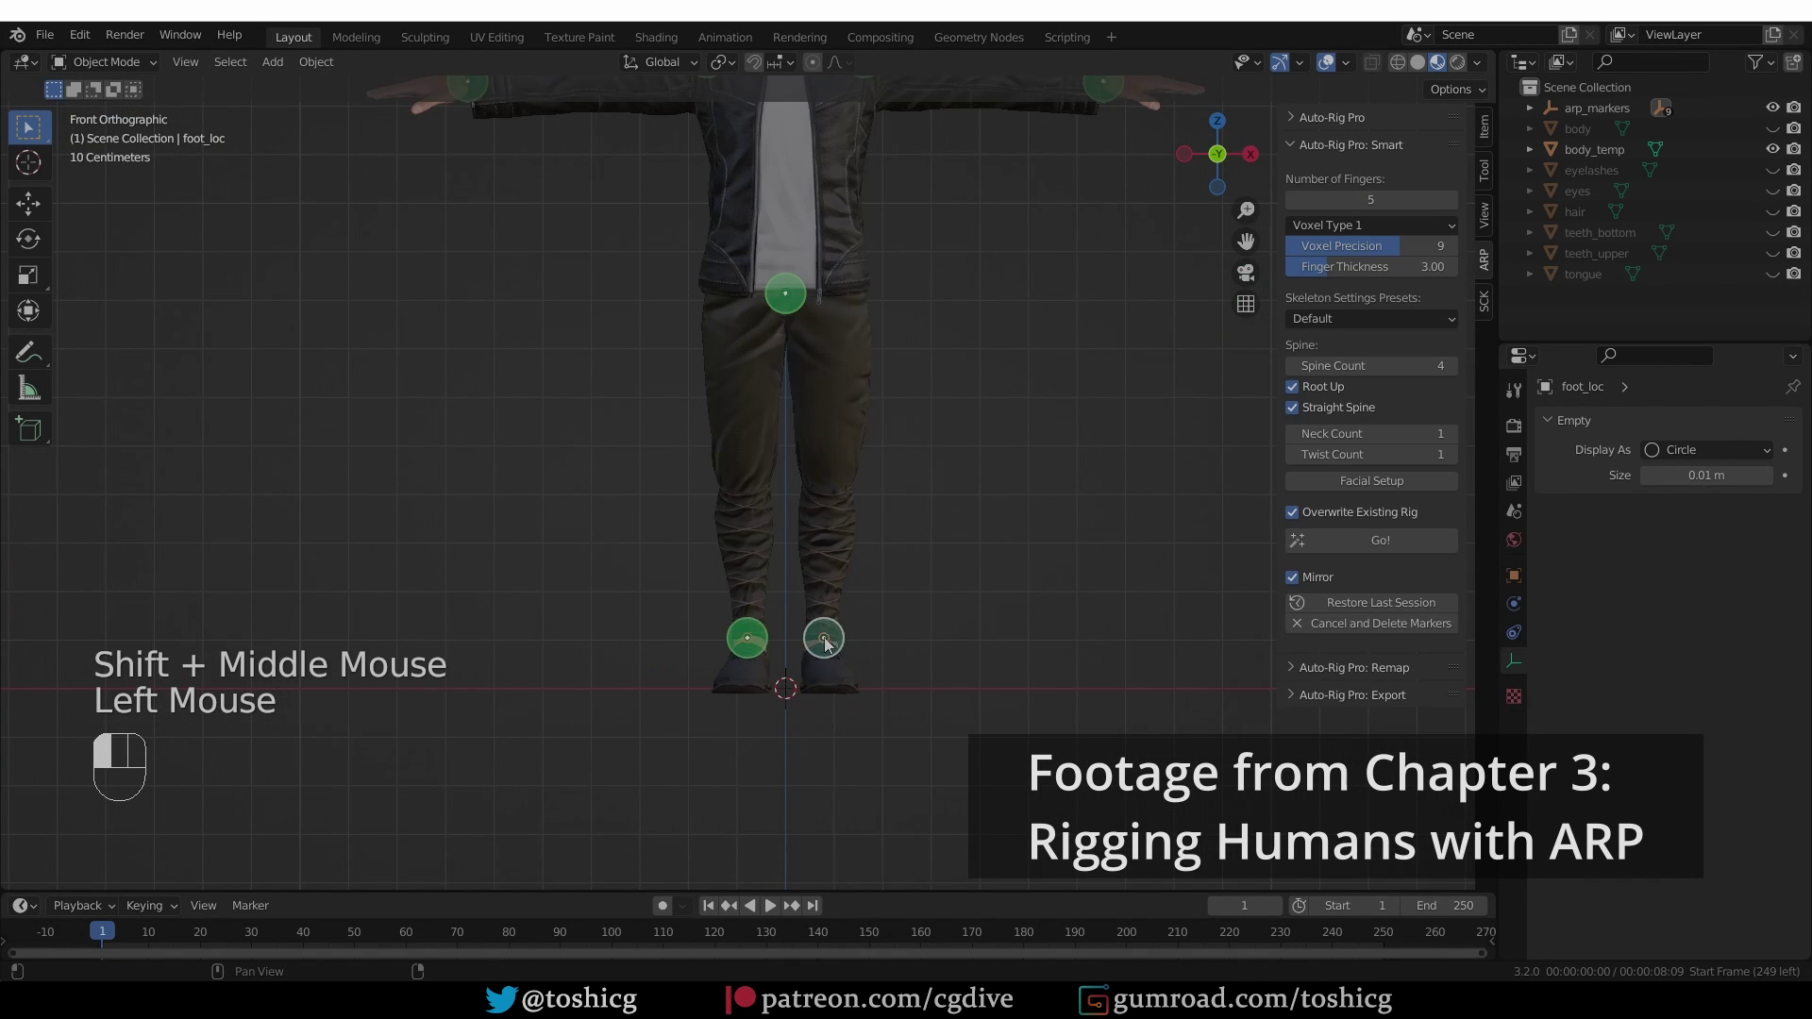
pyautogui.click(840, 615)
pyautogui.scroll(3, 834, 661)
pyautogui.press('g')
pyautogui.click(839, 654)
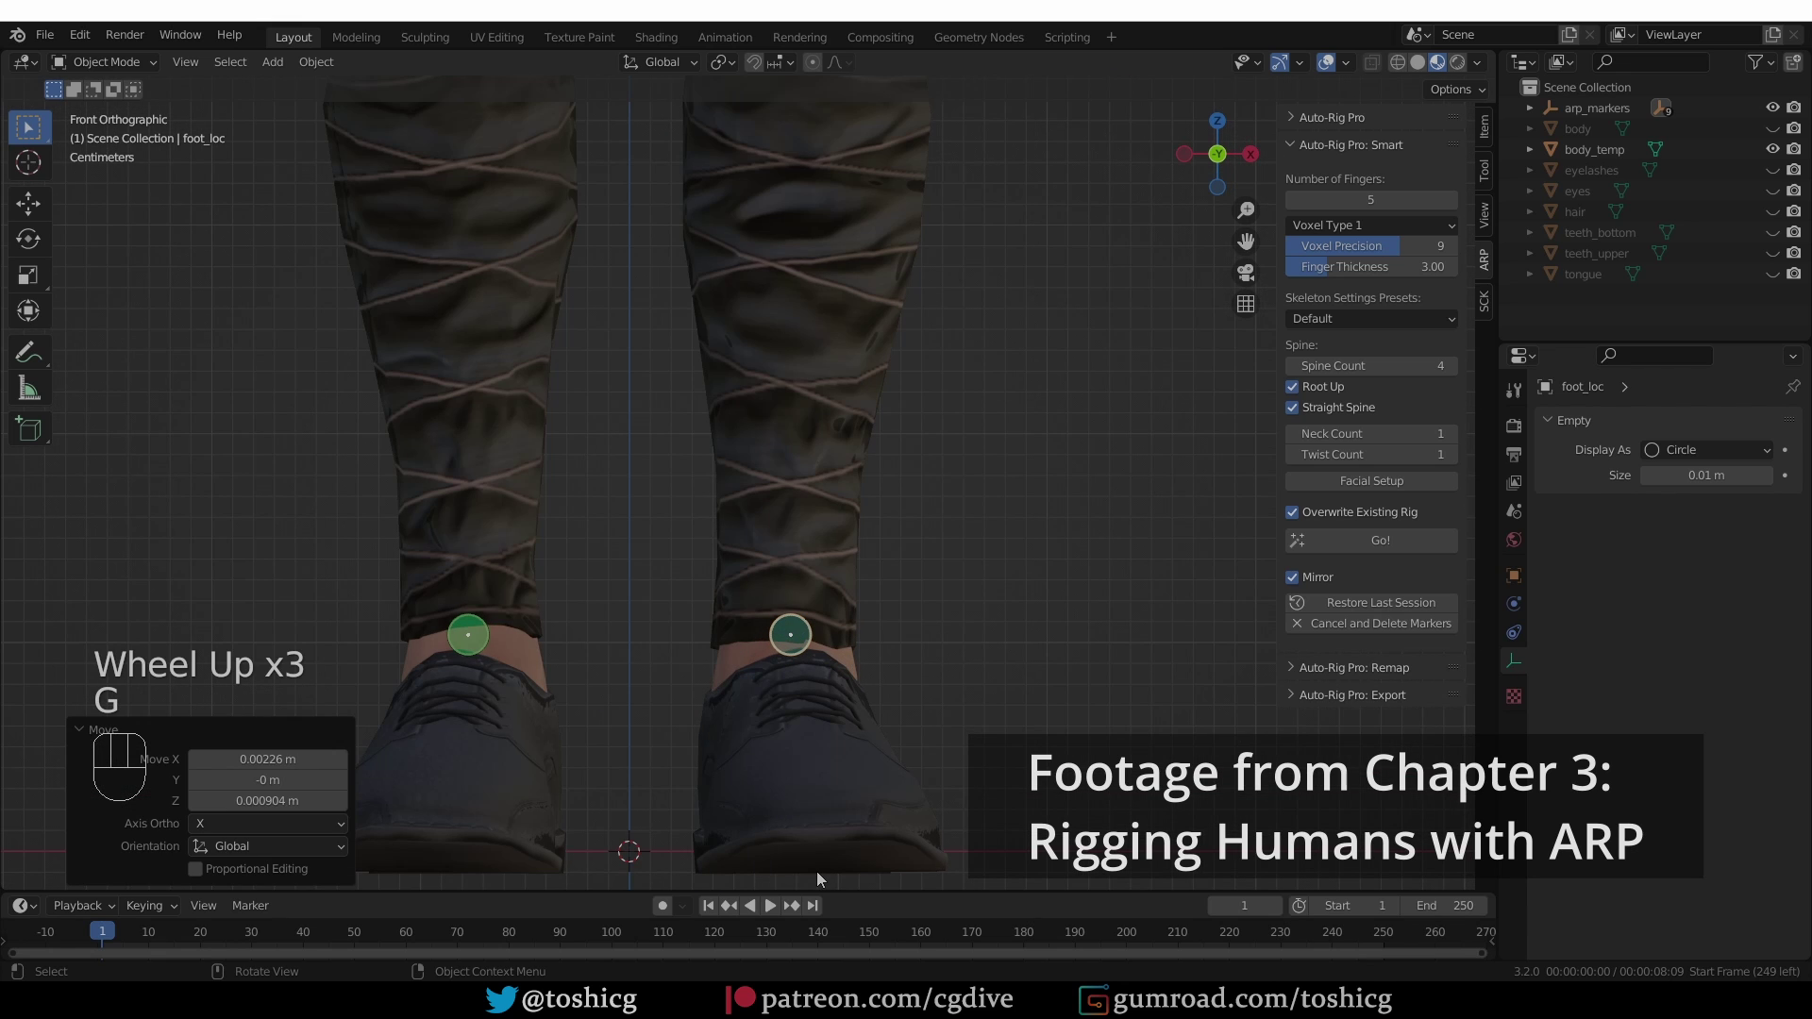
pyautogui.press('KP_3')
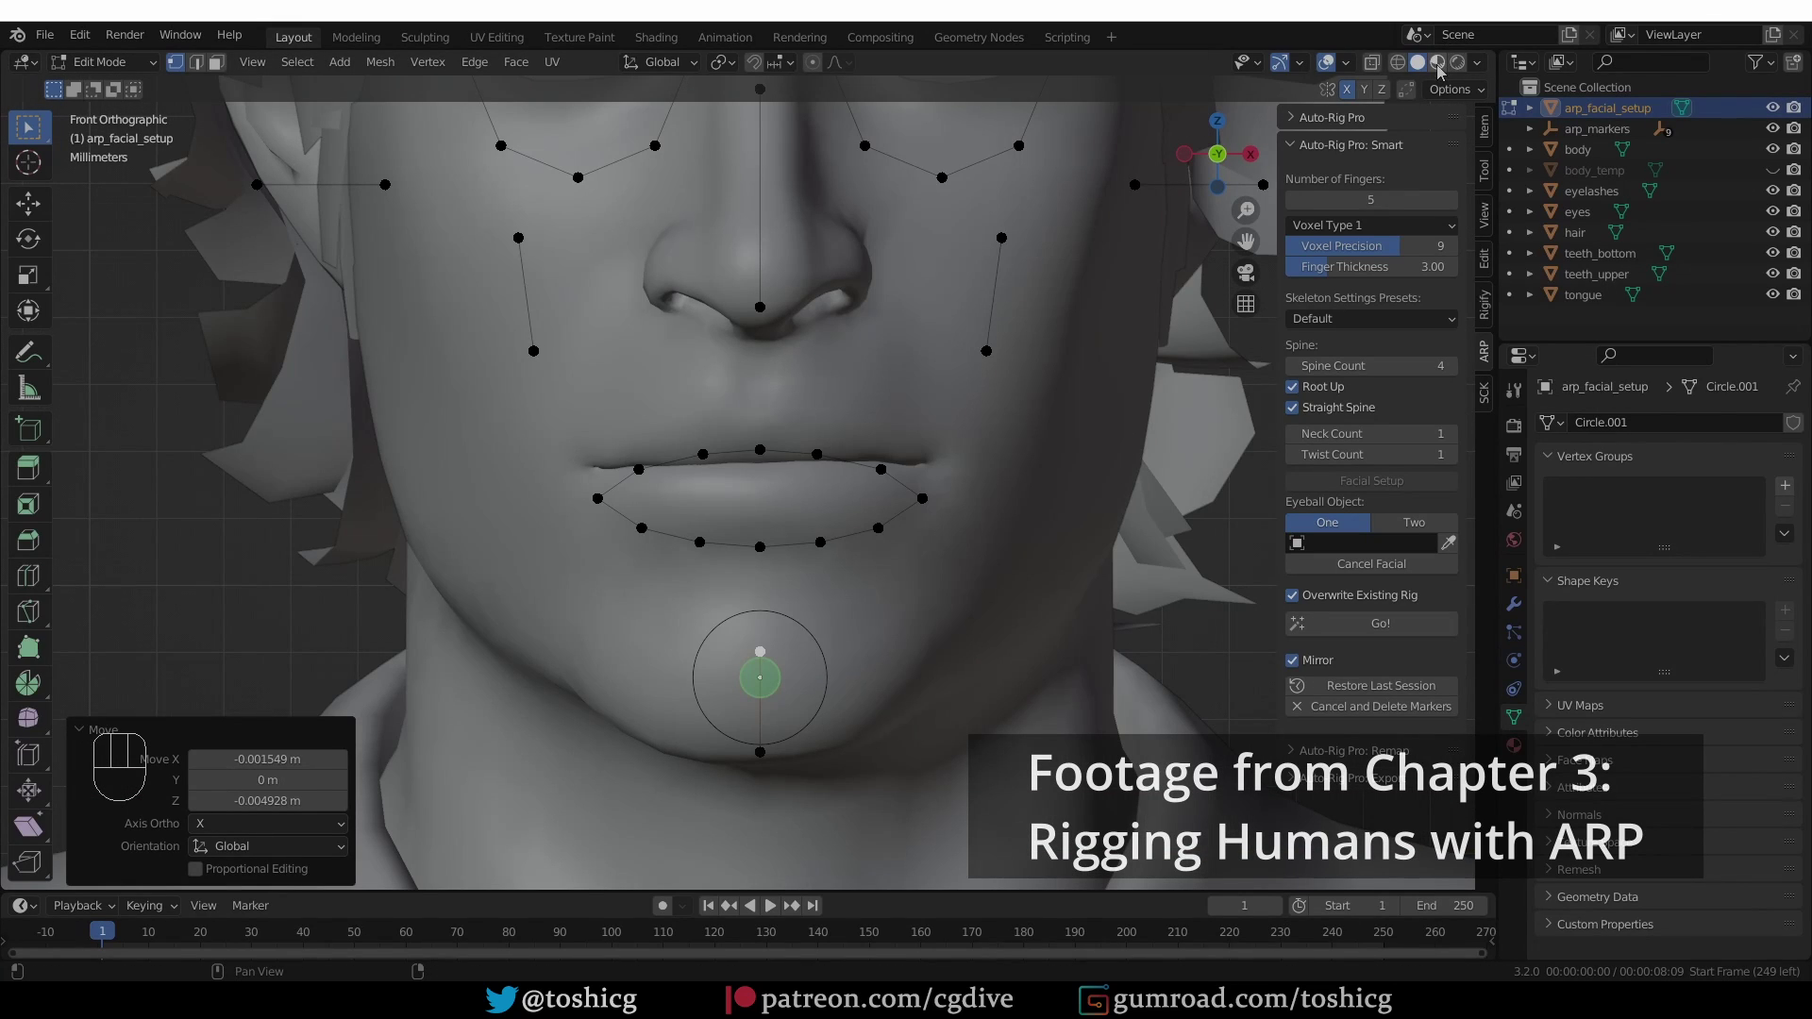
# - Switch to material preview shading, then move the linked lip guide points onto the mouth and scale them to about 0.89
pyautogui.click(1438, 63)
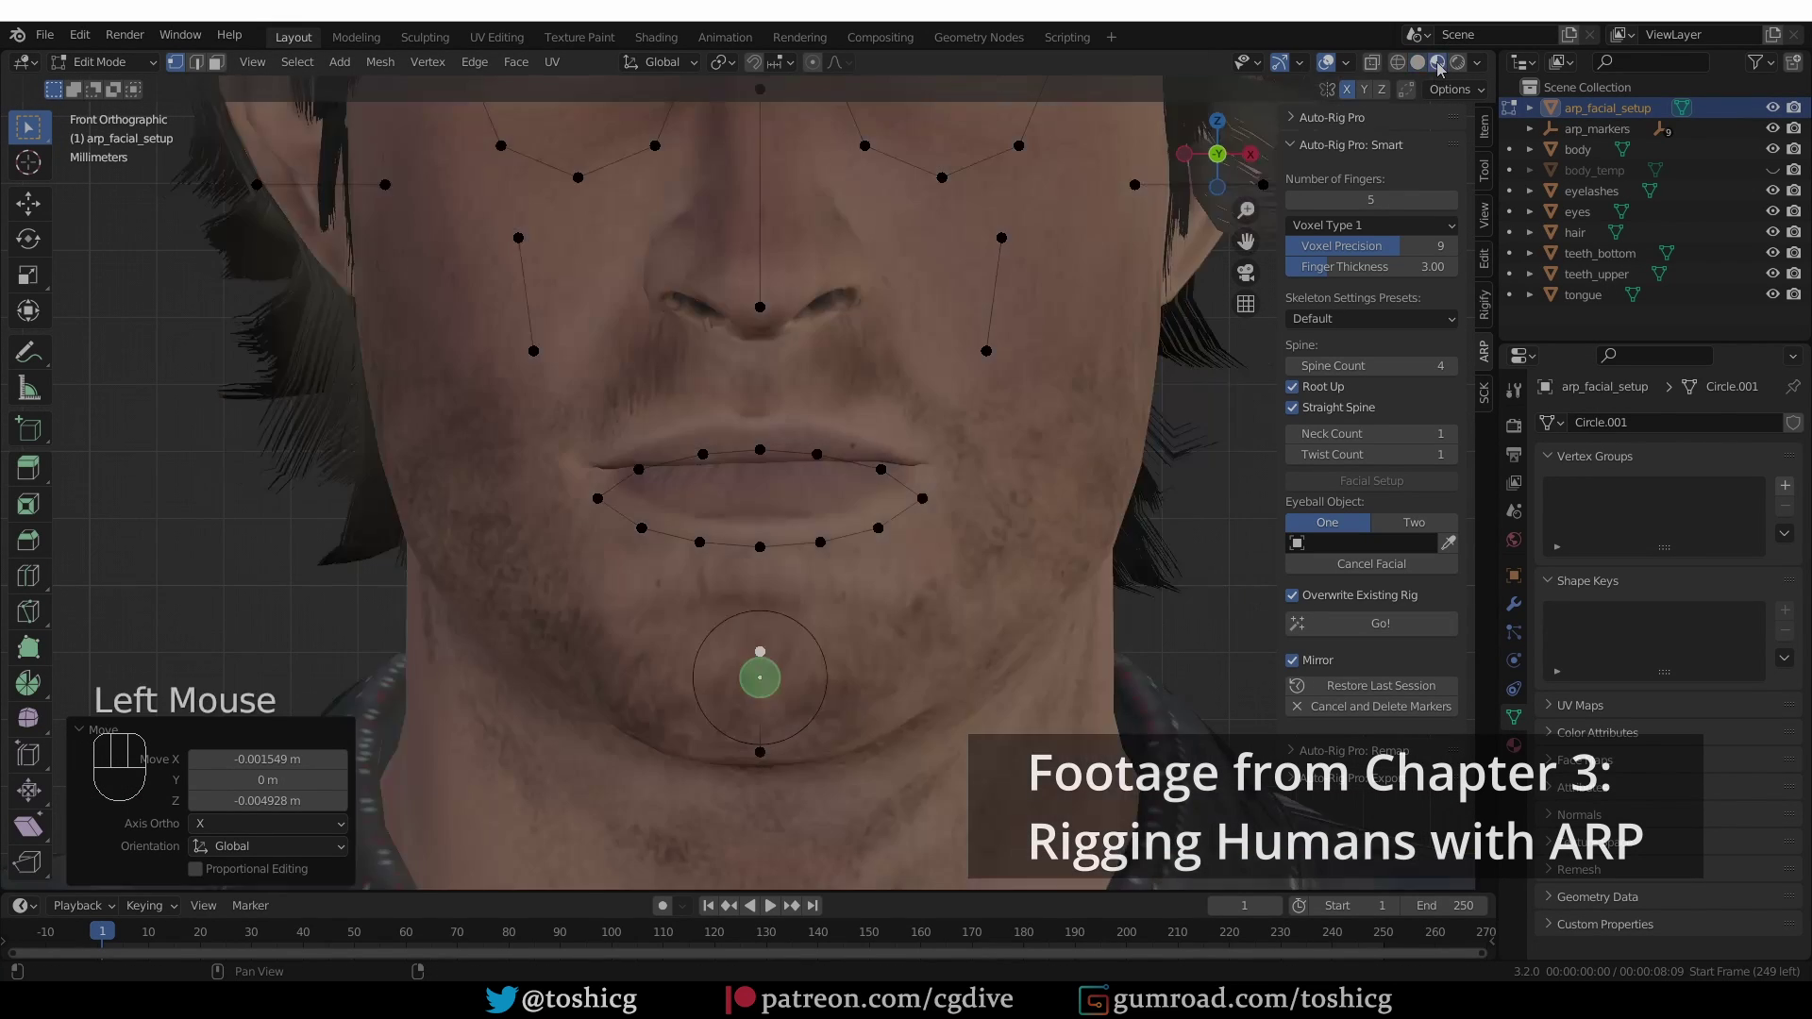
pyautogui.click(616, 513)
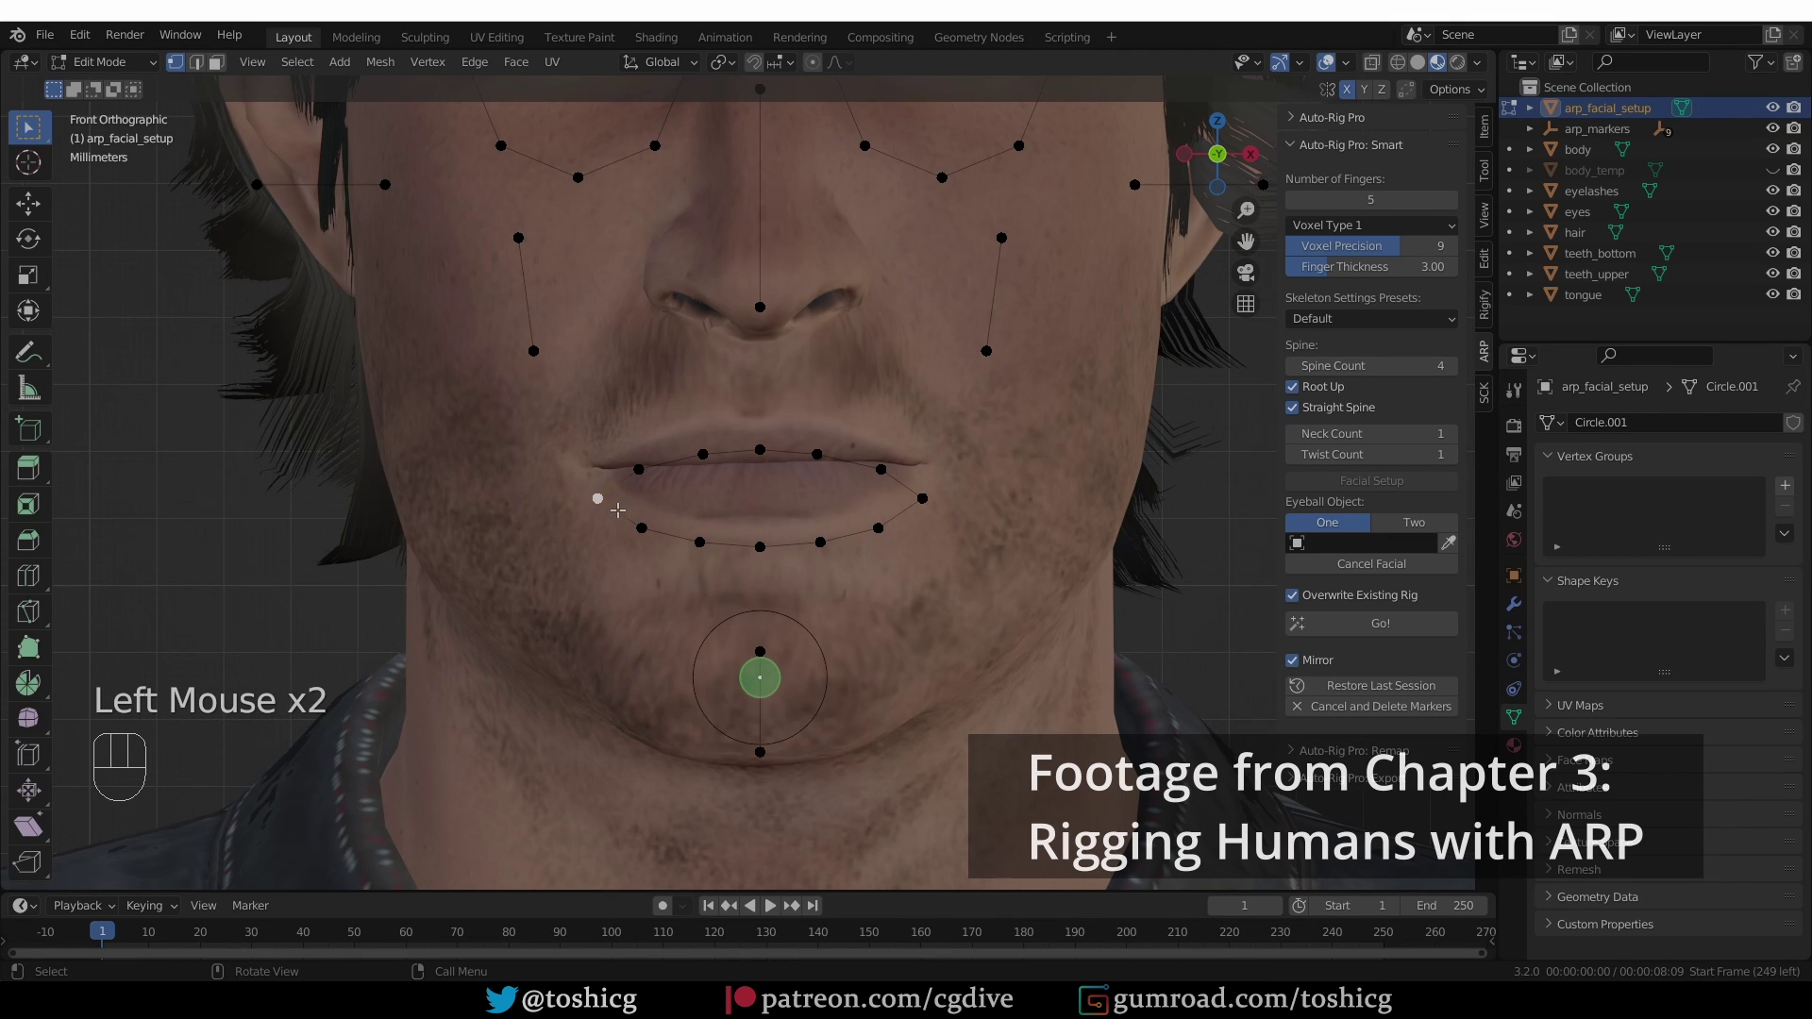
pyautogui.press('l')
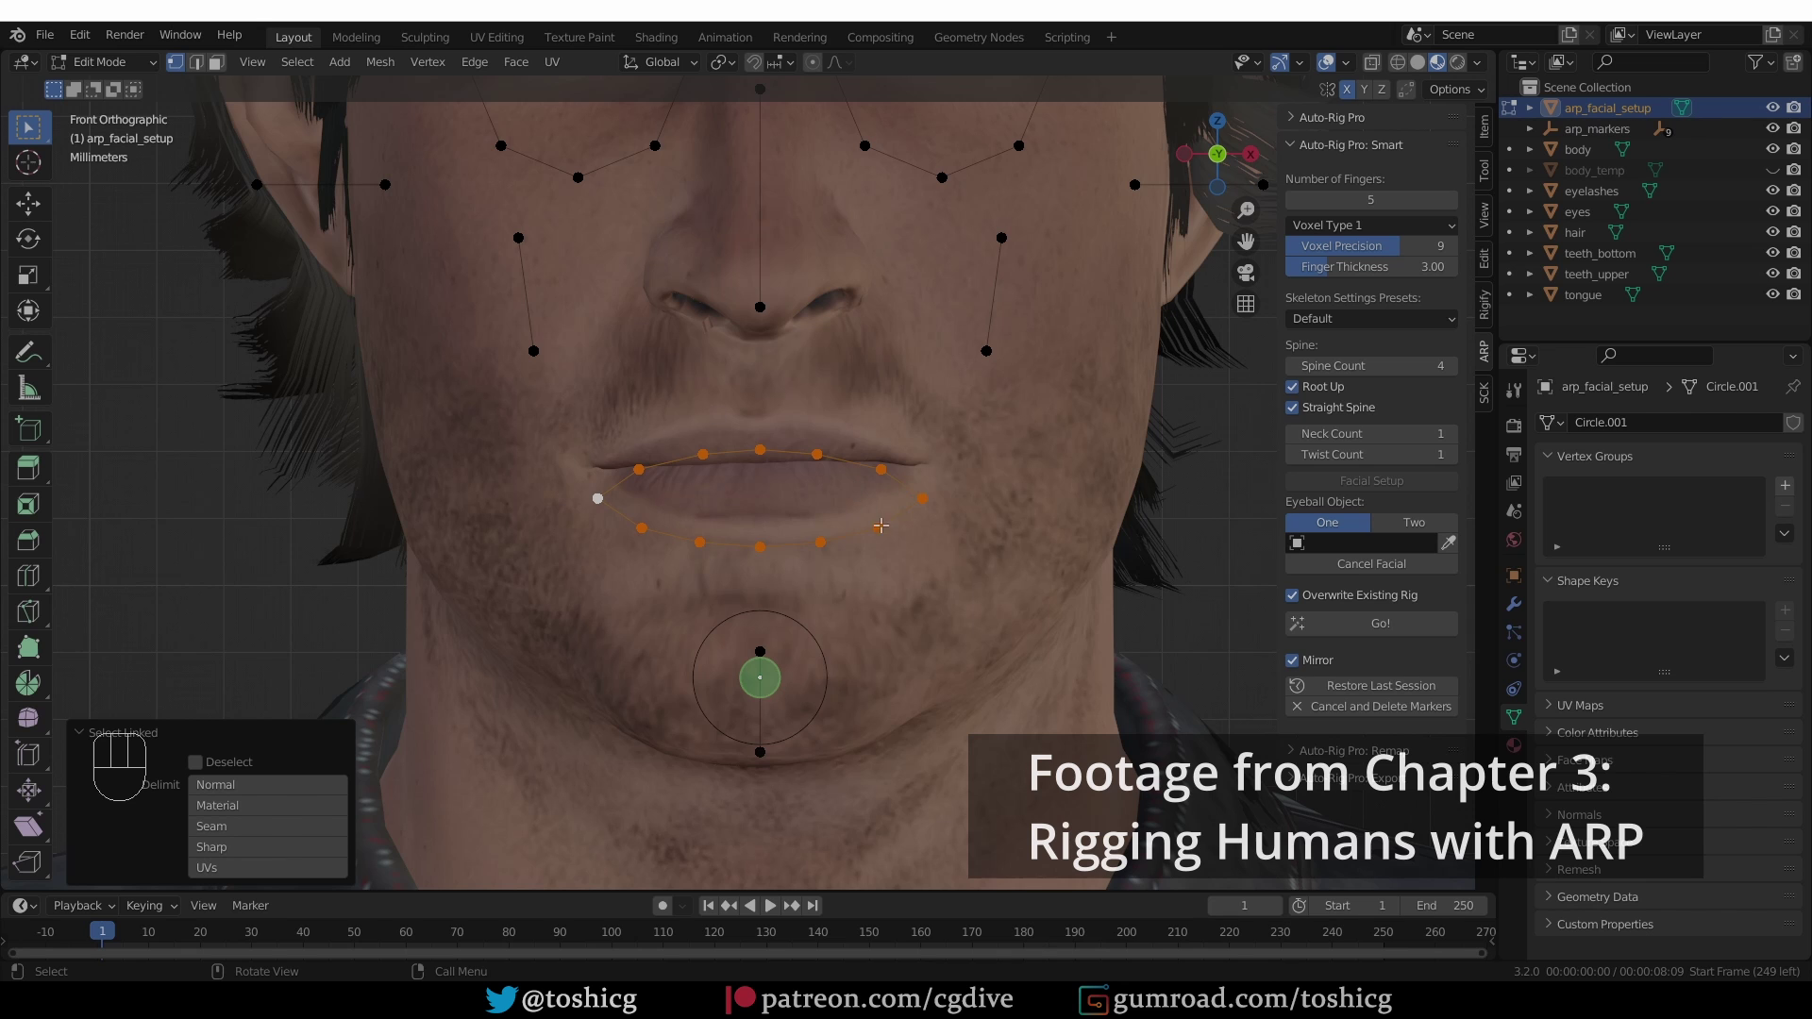
pyautogui.press('g')
pyautogui.scroll(5, 961, 532)
pyautogui.press('s')
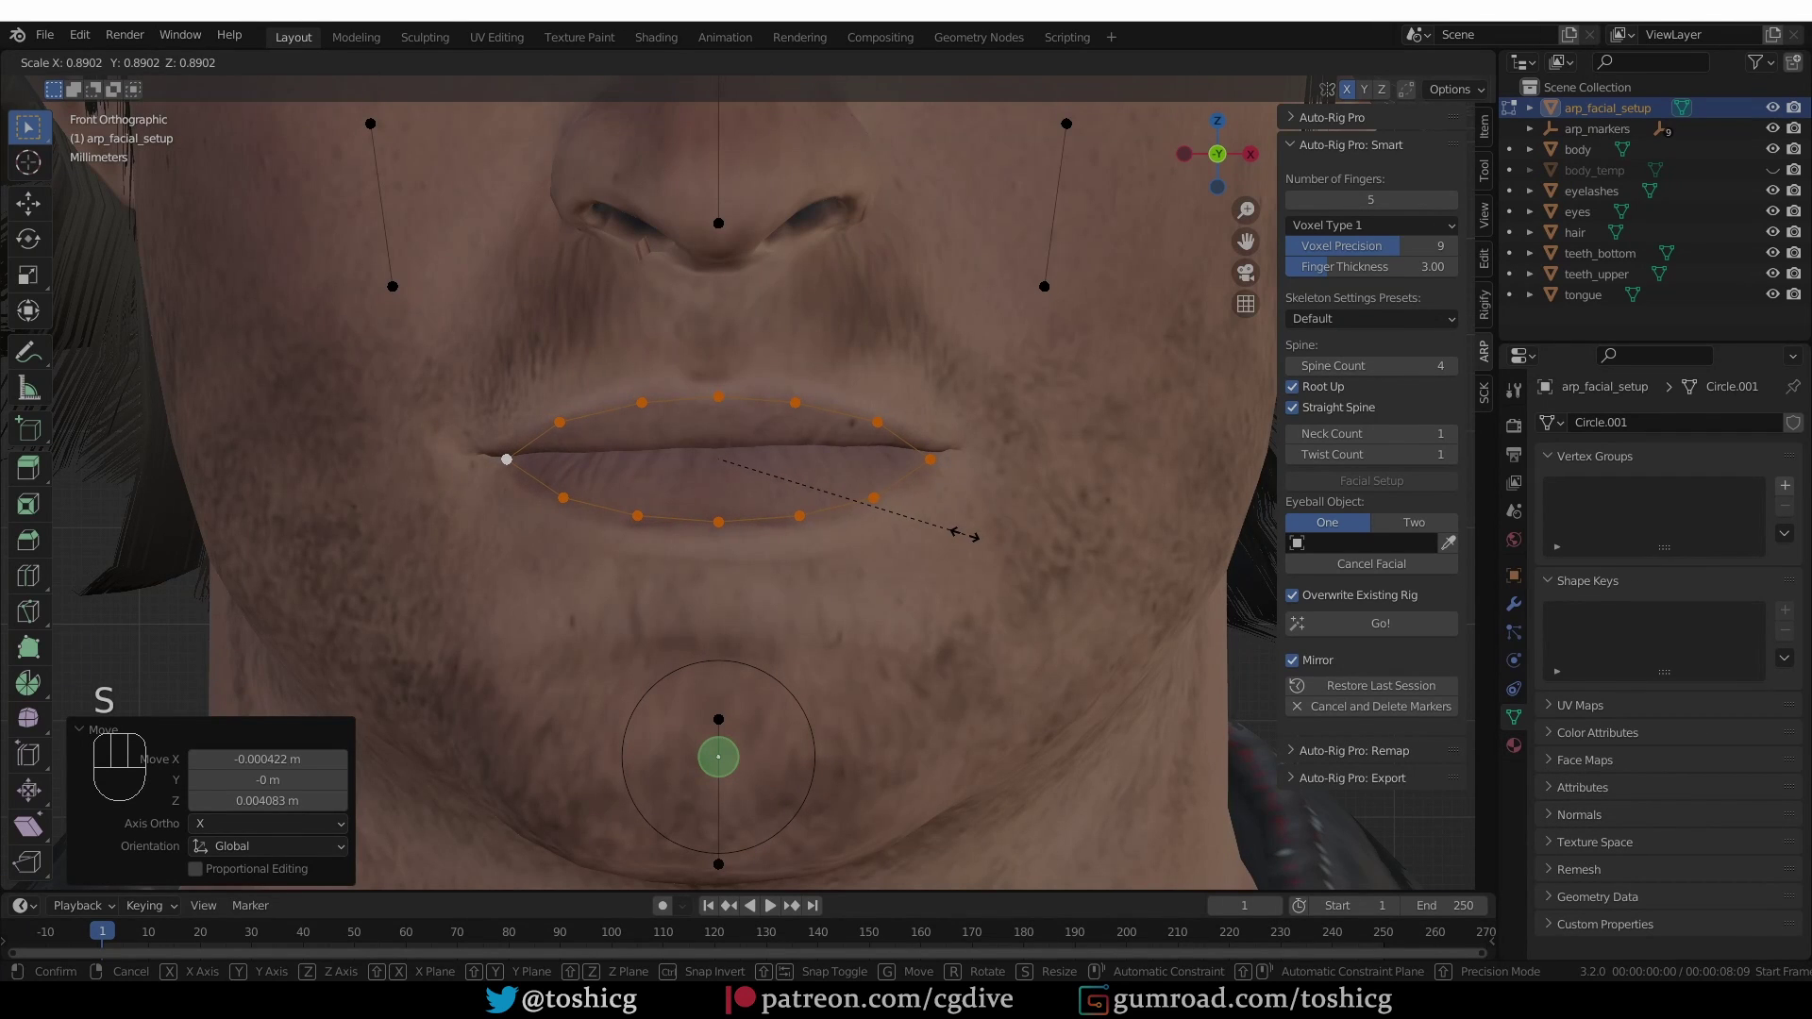
pyautogui.click(965, 535)
# - Scale the lip guide points along Z to about 0.73 to match the height of the lips
pyautogui.press('s')
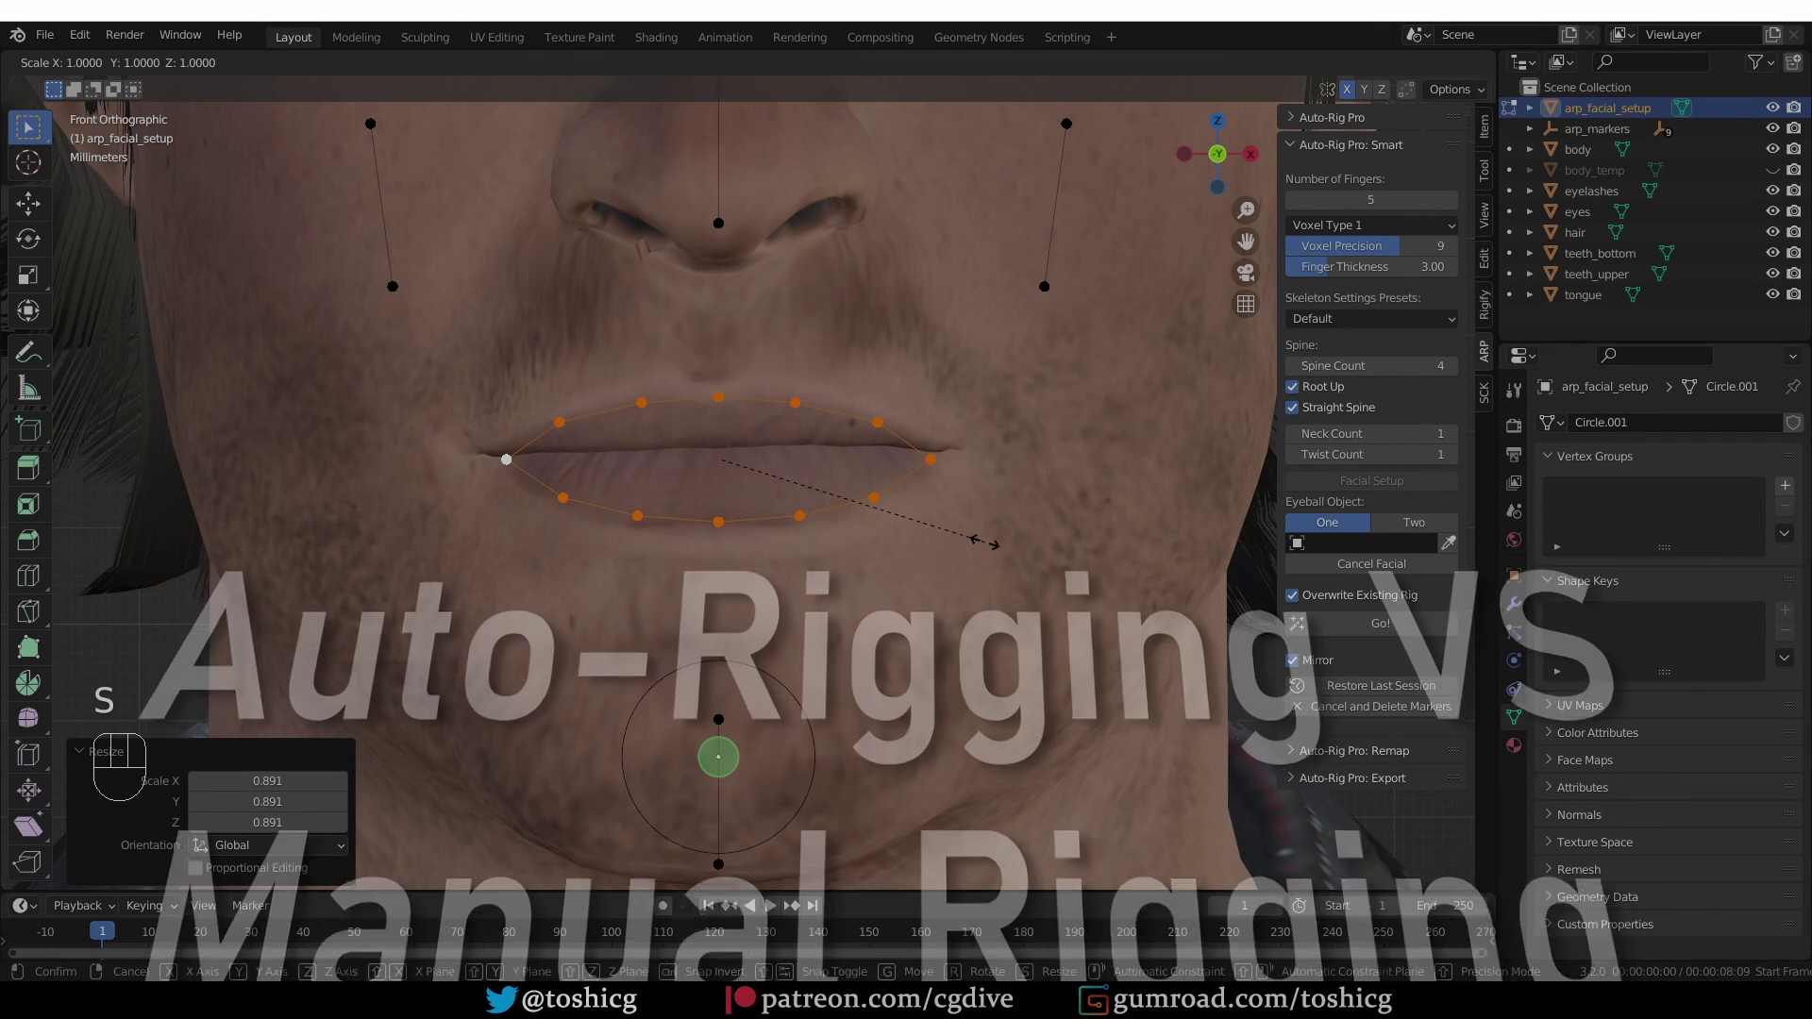
pyautogui.press('z')
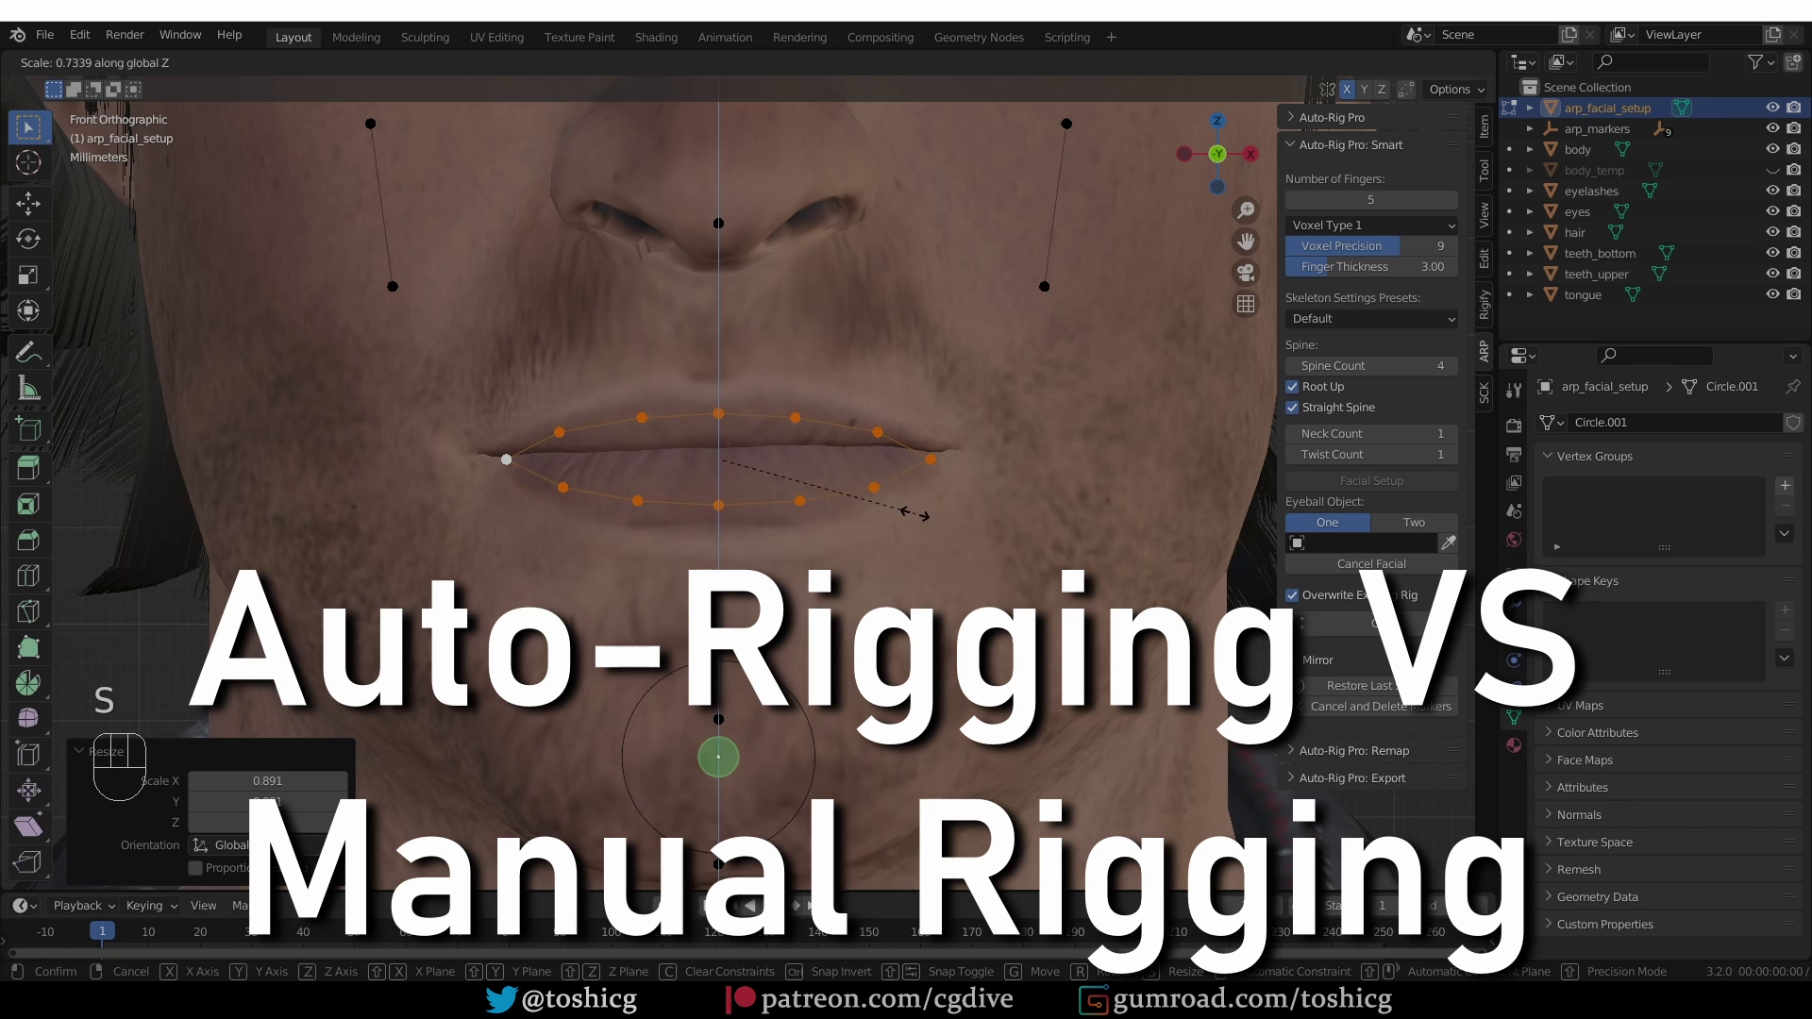
pyautogui.click(919, 512)
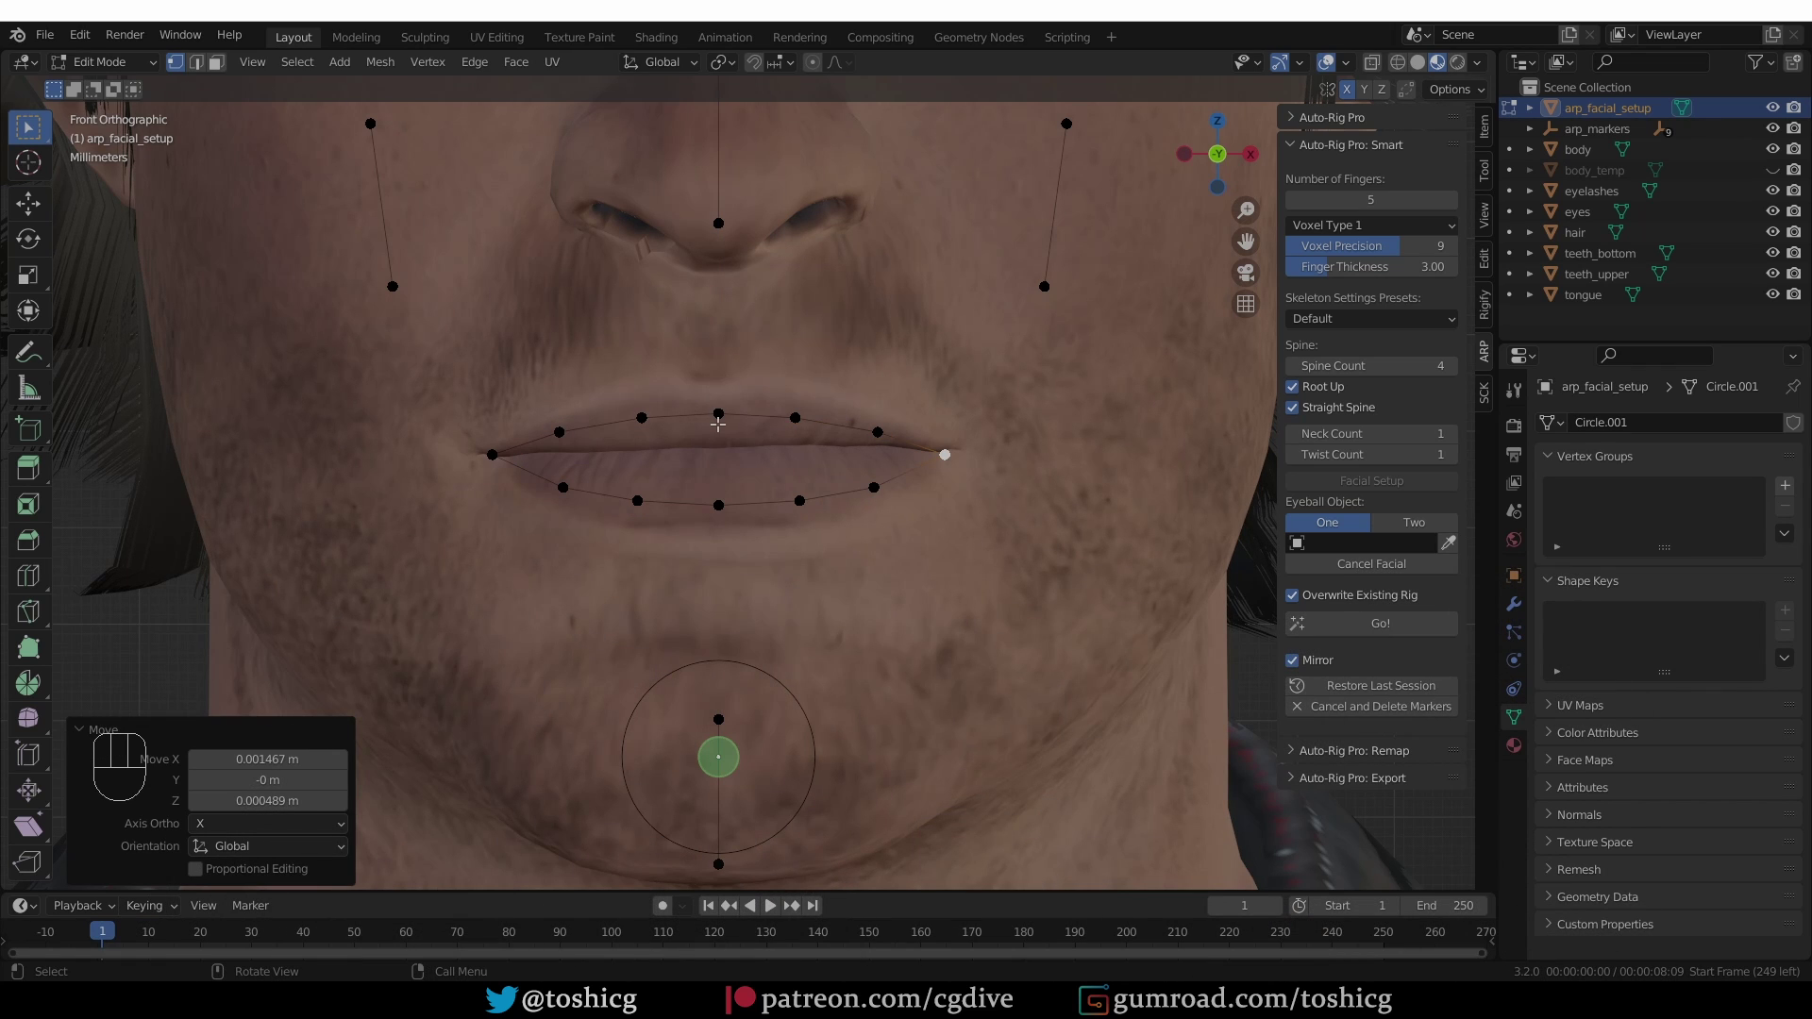
# - Move the middle guide point of the upper lip slightly up onto the lip's edge
pyautogui.click(718, 421)
pyautogui.press('g')
pyautogui.click(715, 402)
# - Move the upper nose guide point up about 8 mm to the nose bridge between the eyes
pyautogui.scroll(-2, 717, 404)
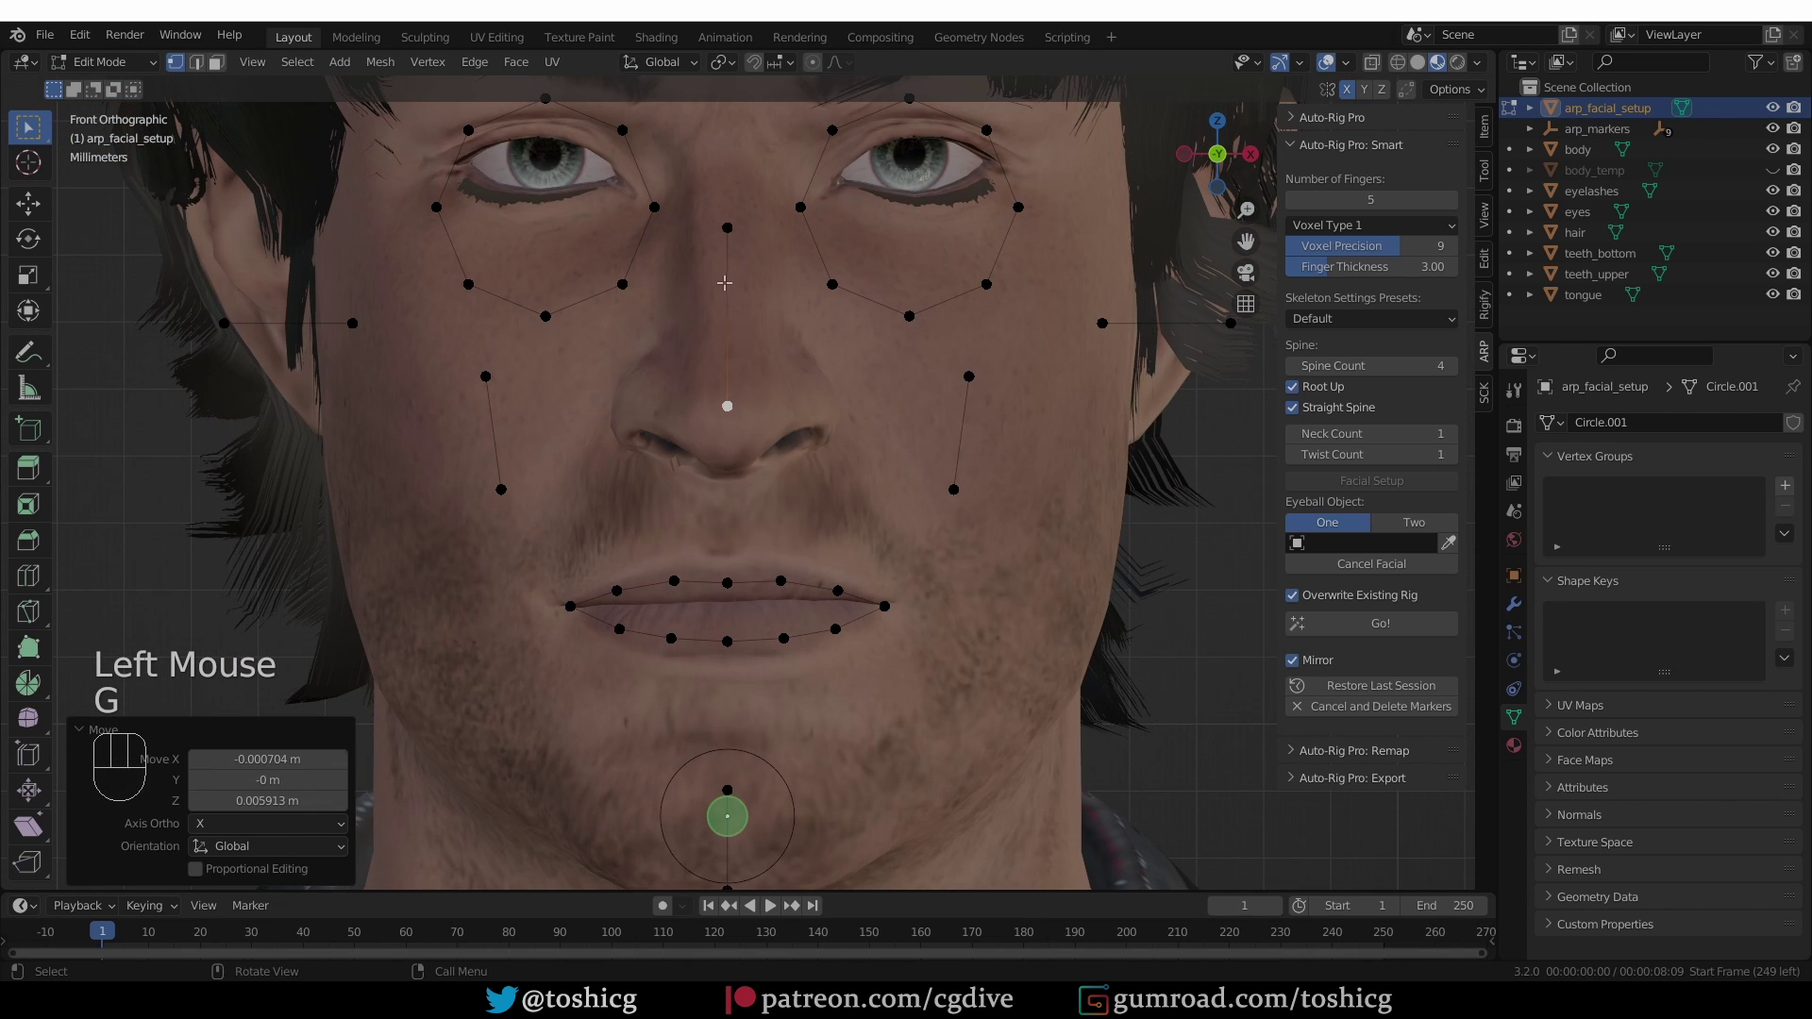
pyautogui.click(727, 227)
pyautogui.press('g')
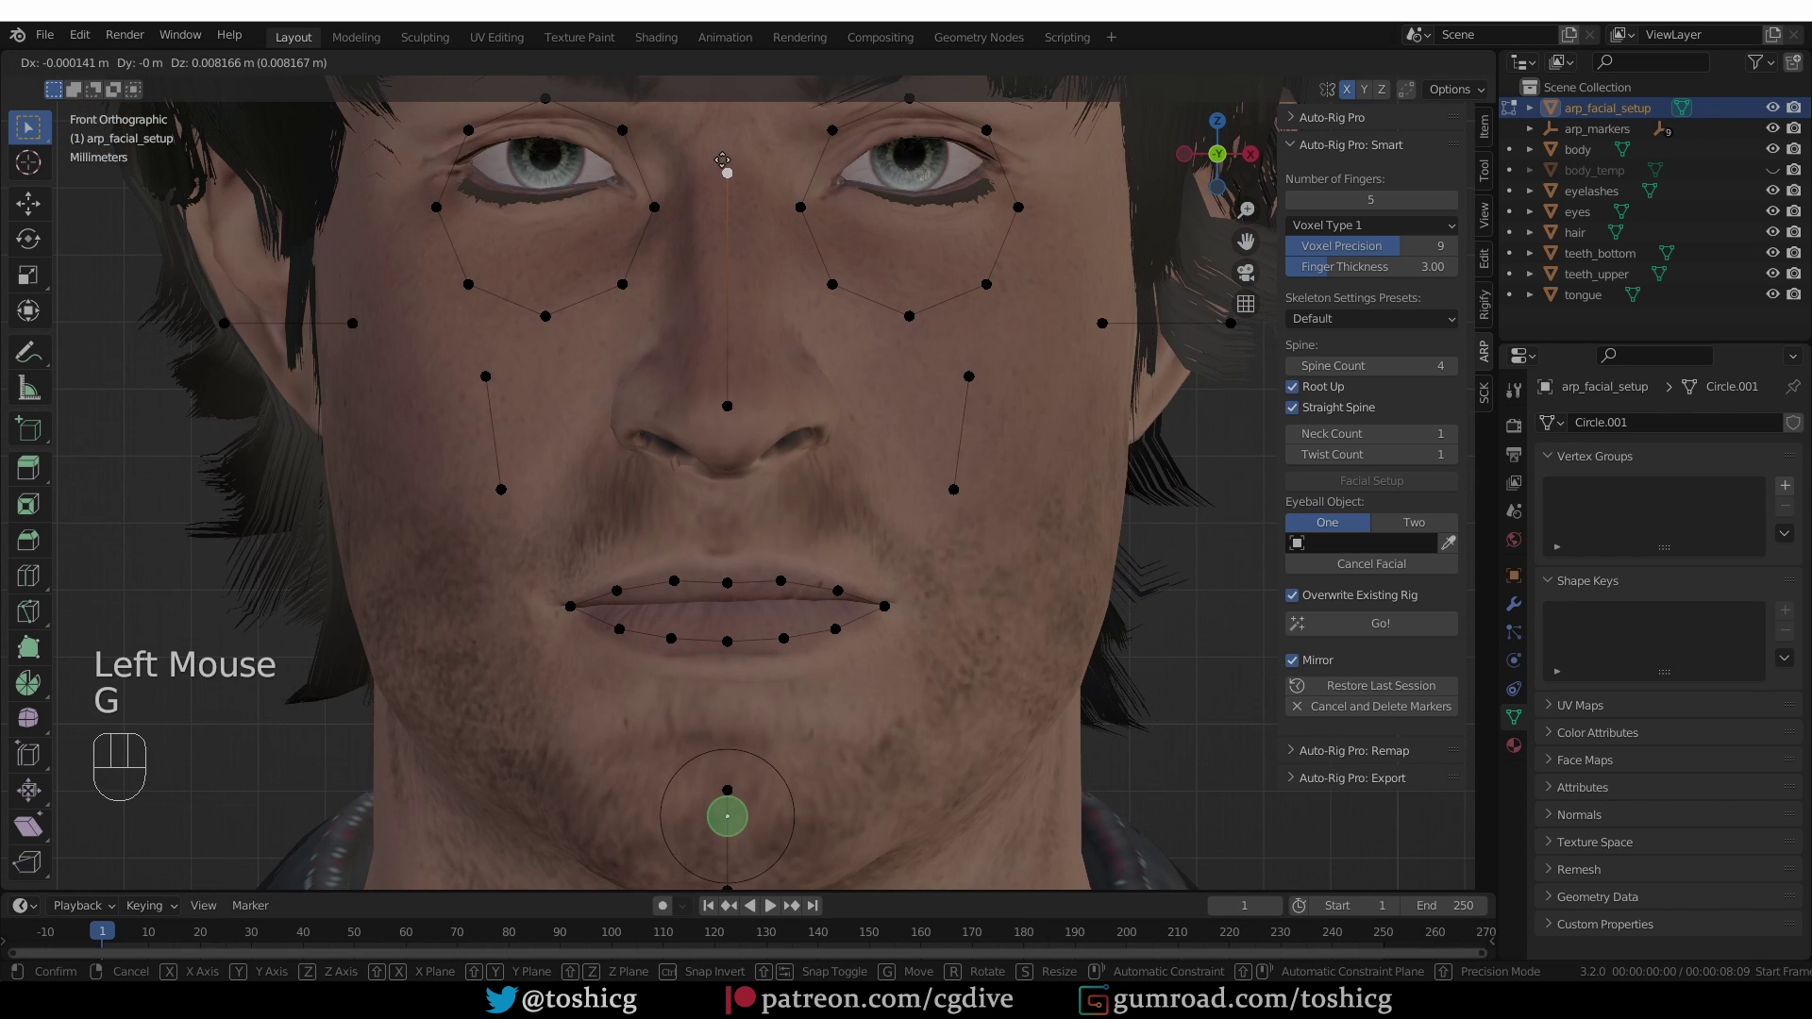
pyautogui.click(723, 159)
# - Select the linked guide points around the character's left eye and scale them along Z to about 0.39
pyautogui.scroll(-2, 756, 253)
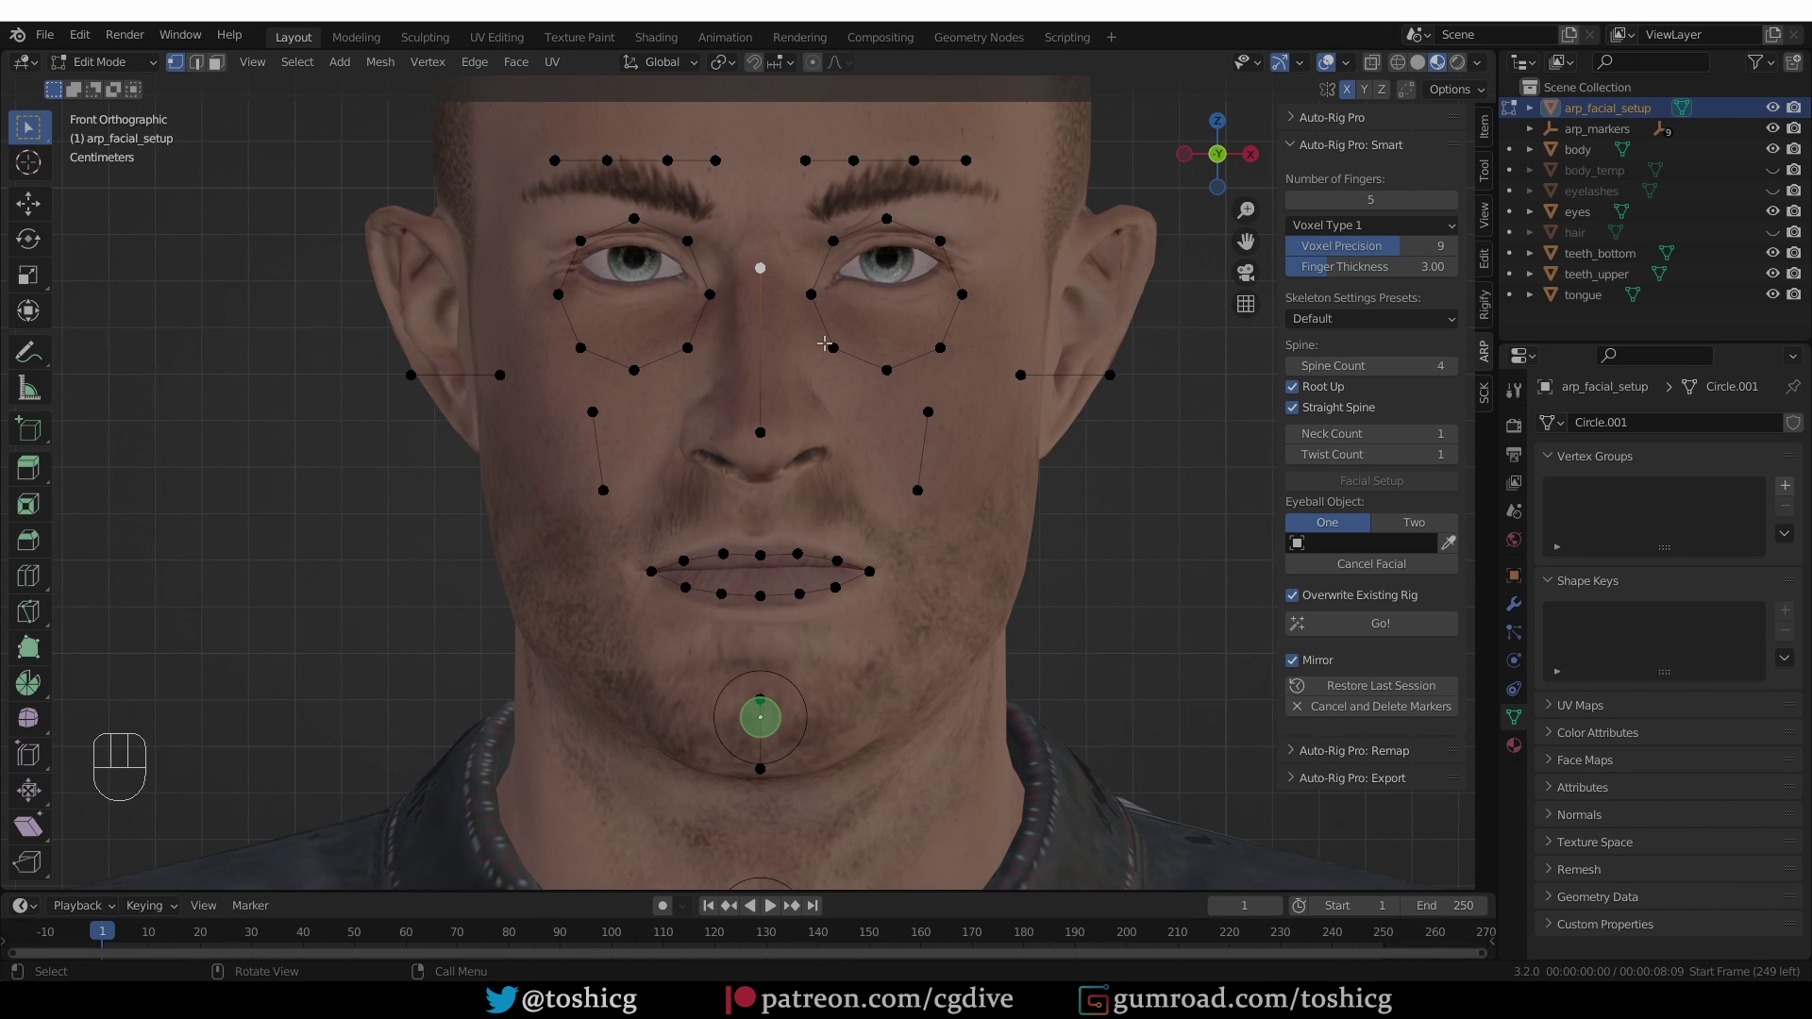
pyautogui.click(883, 372)
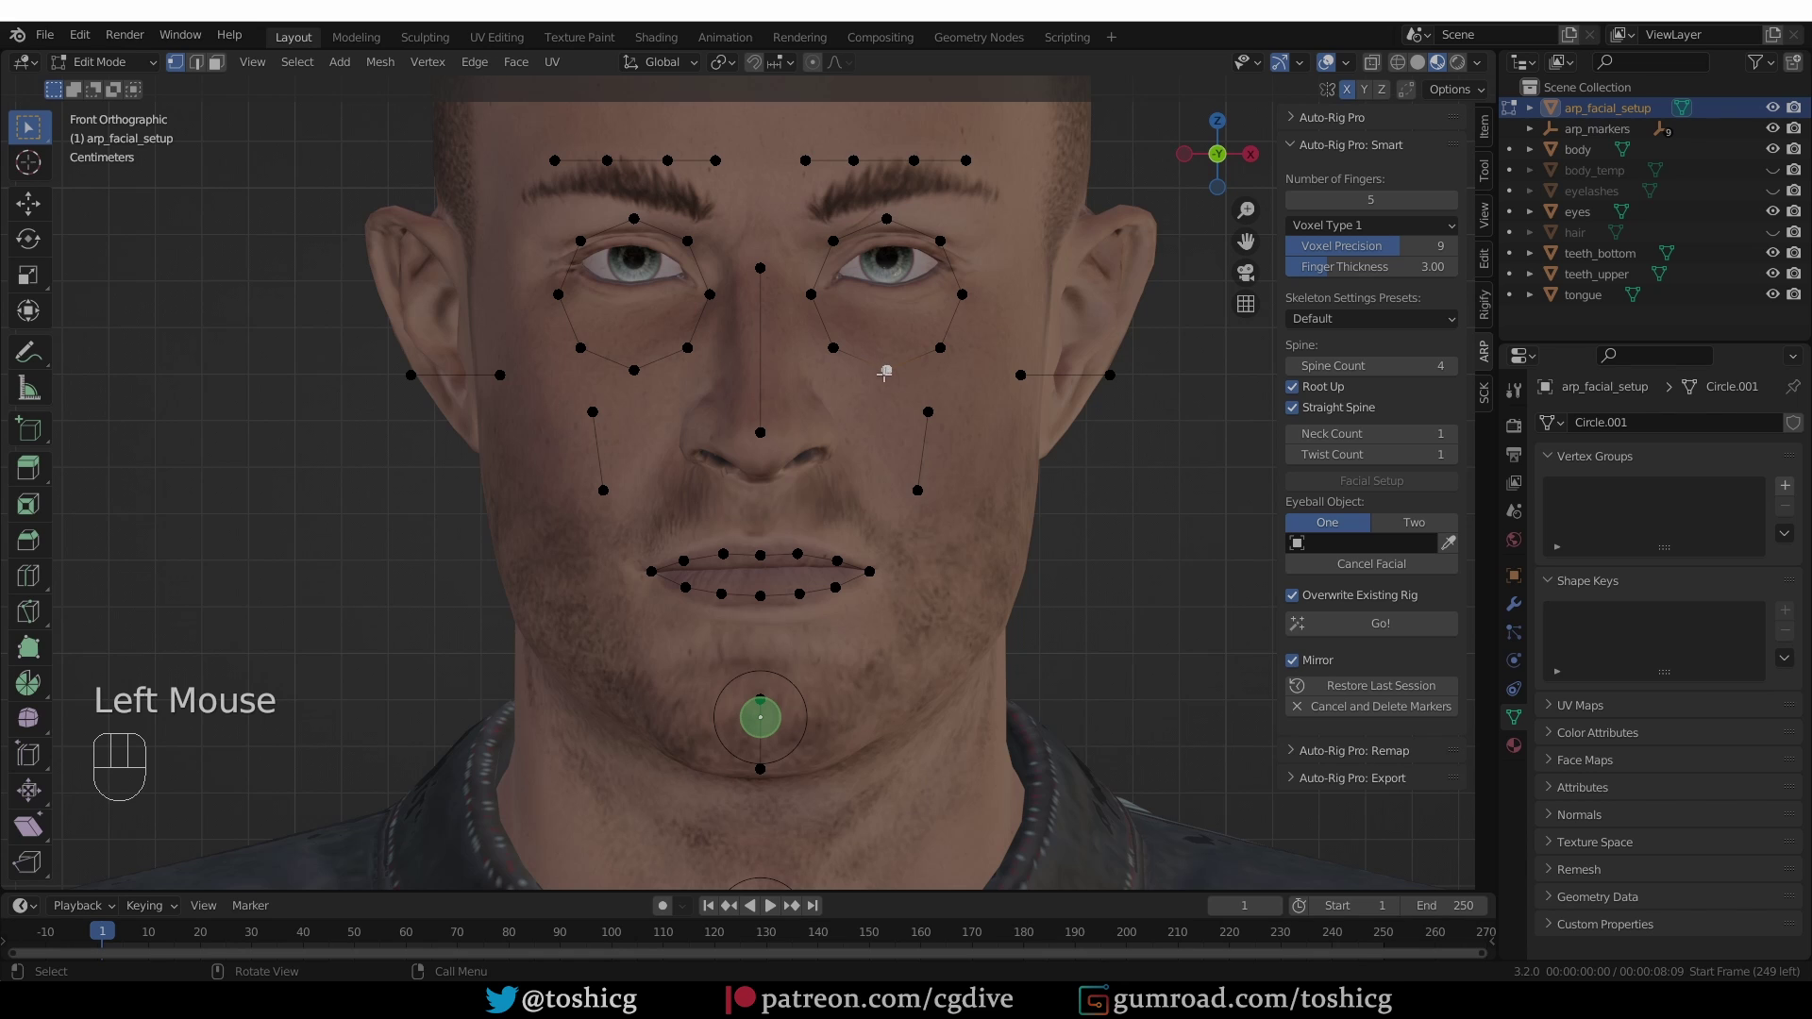
pyautogui.press('l')
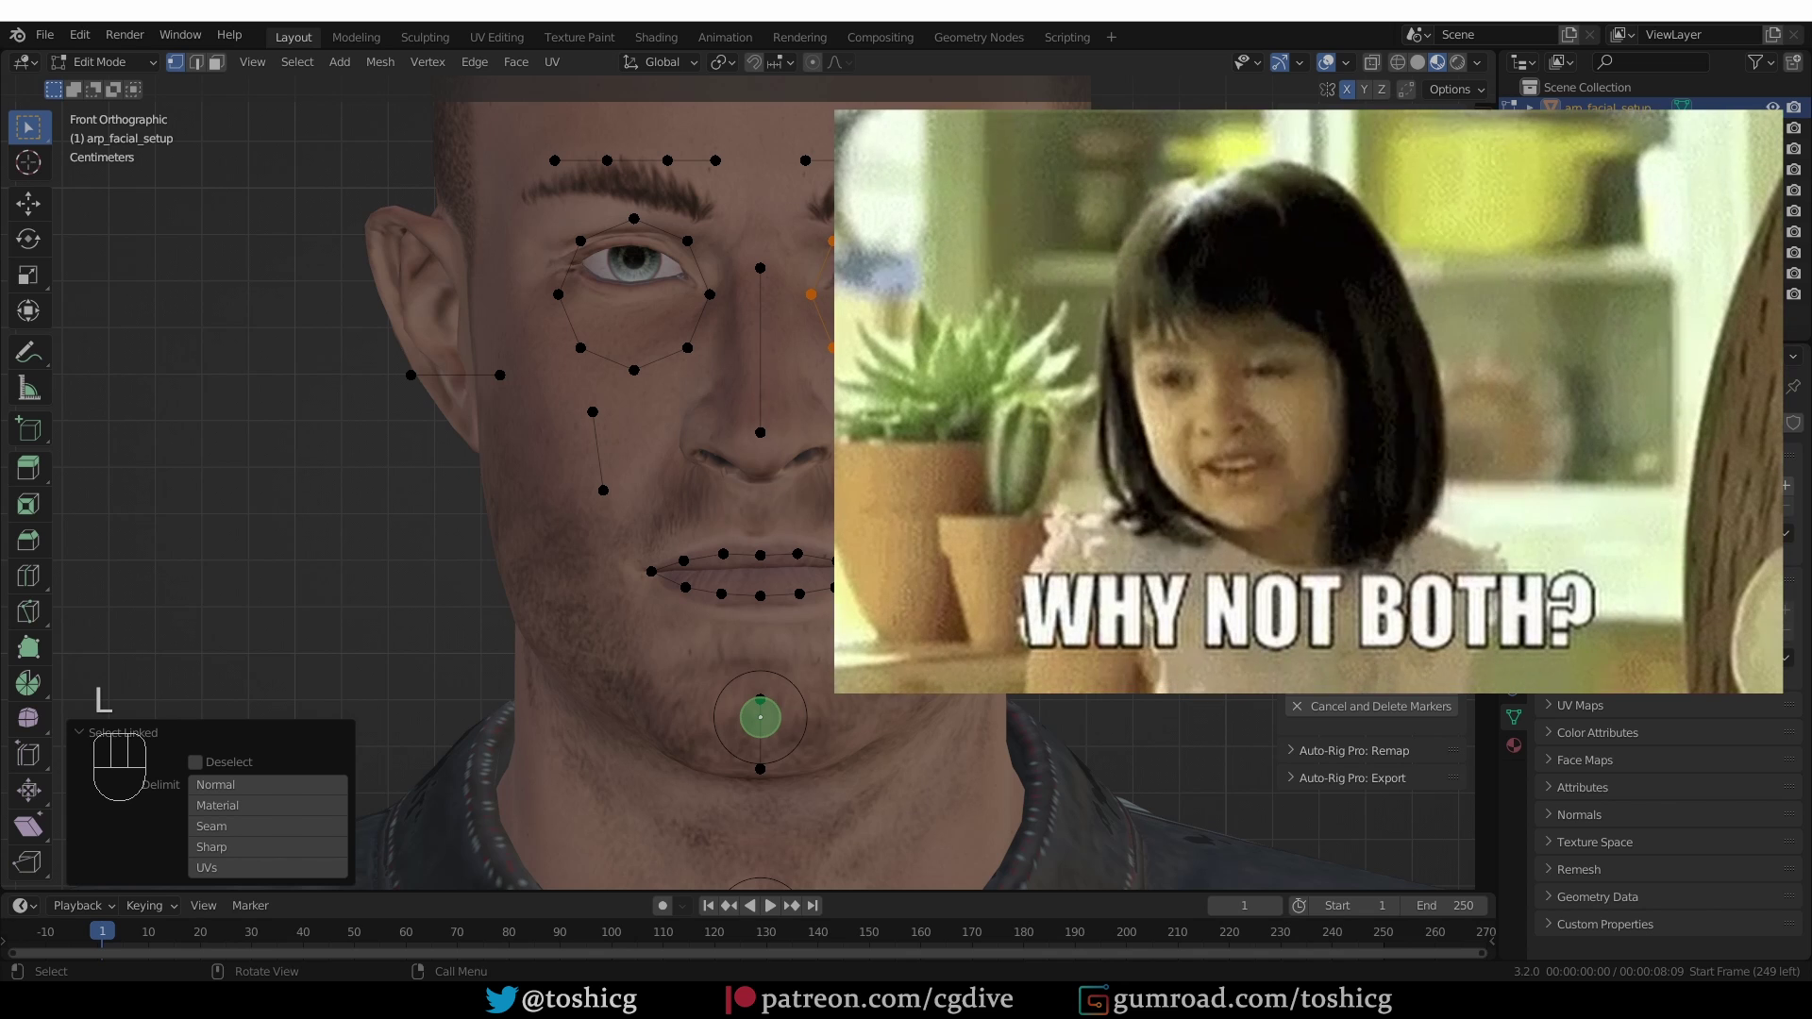
pyautogui.press('s')
pyautogui.press('z')
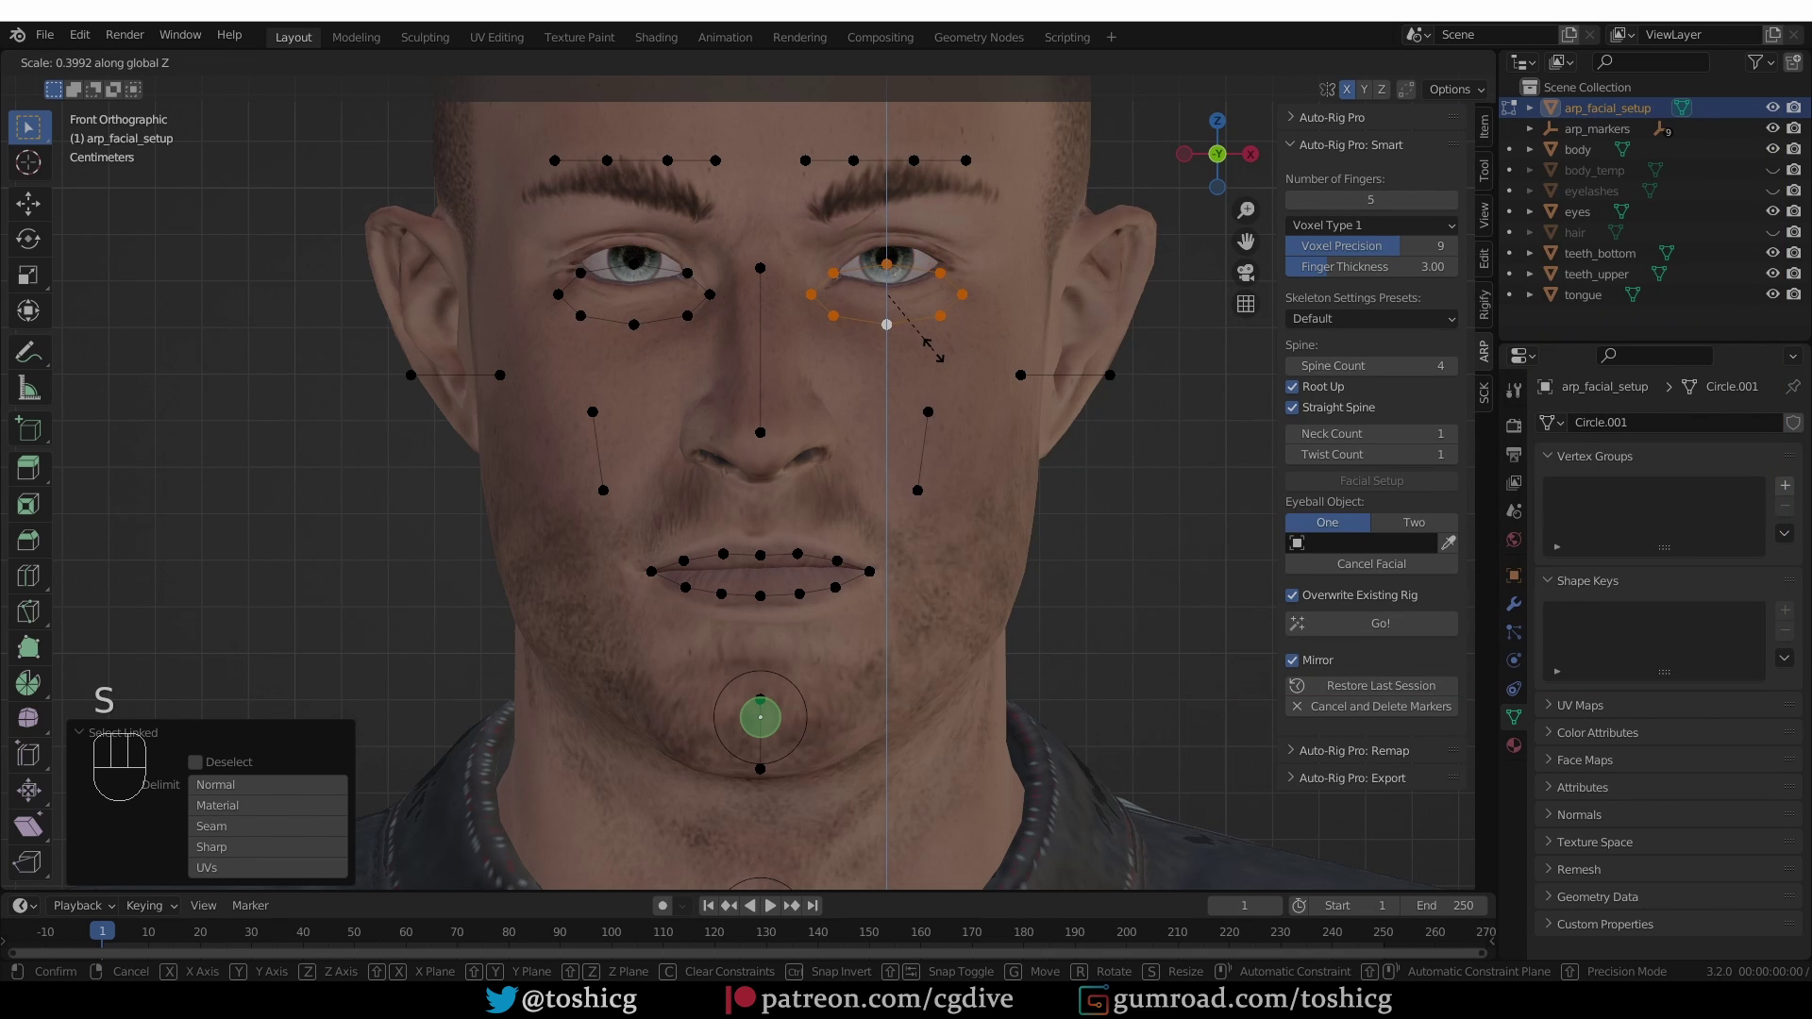
pyautogui.click(930, 352)
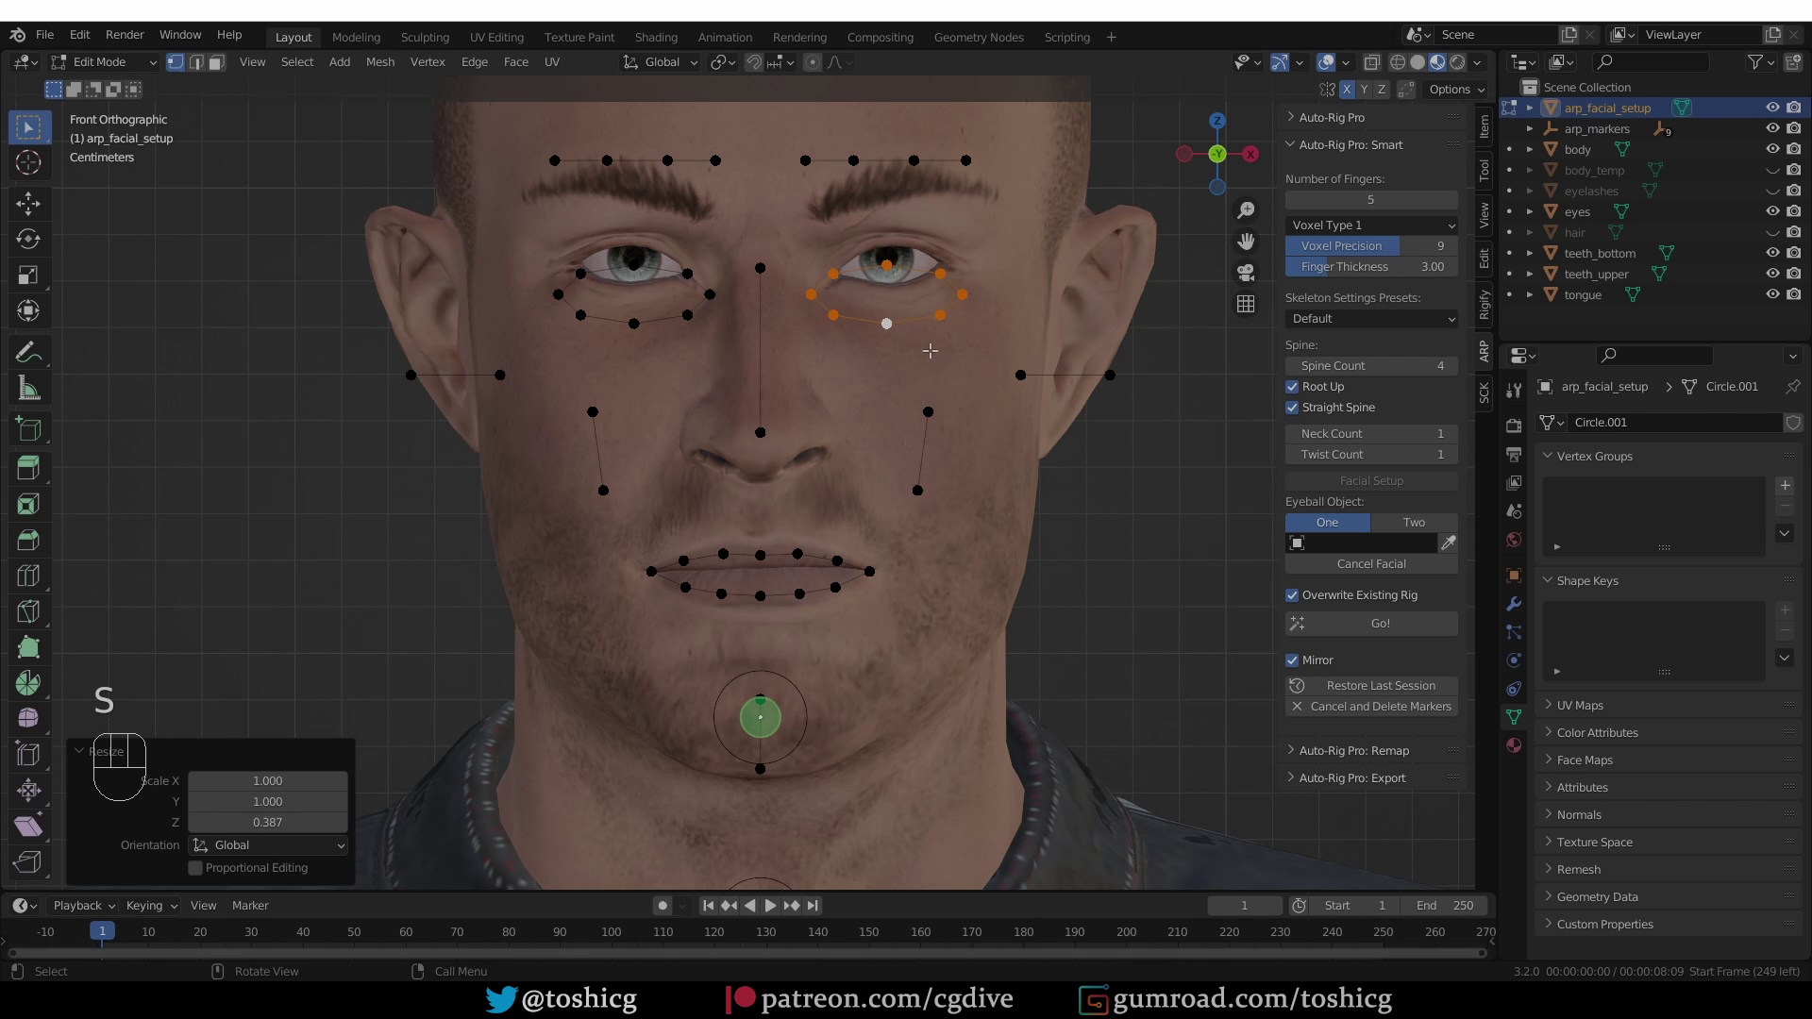
# - Move the eye's guide points up about 5.8 mm so they surround the eye
pyautogui.scroll(2, 978, 357)
pyautogui.keyDown('shift'); pyautogui.moveTo(906, 283); pyautogui.dragTo(978, 364, button='middle'); pyautogui.keyUp('shift')
pyautogui.press('g')
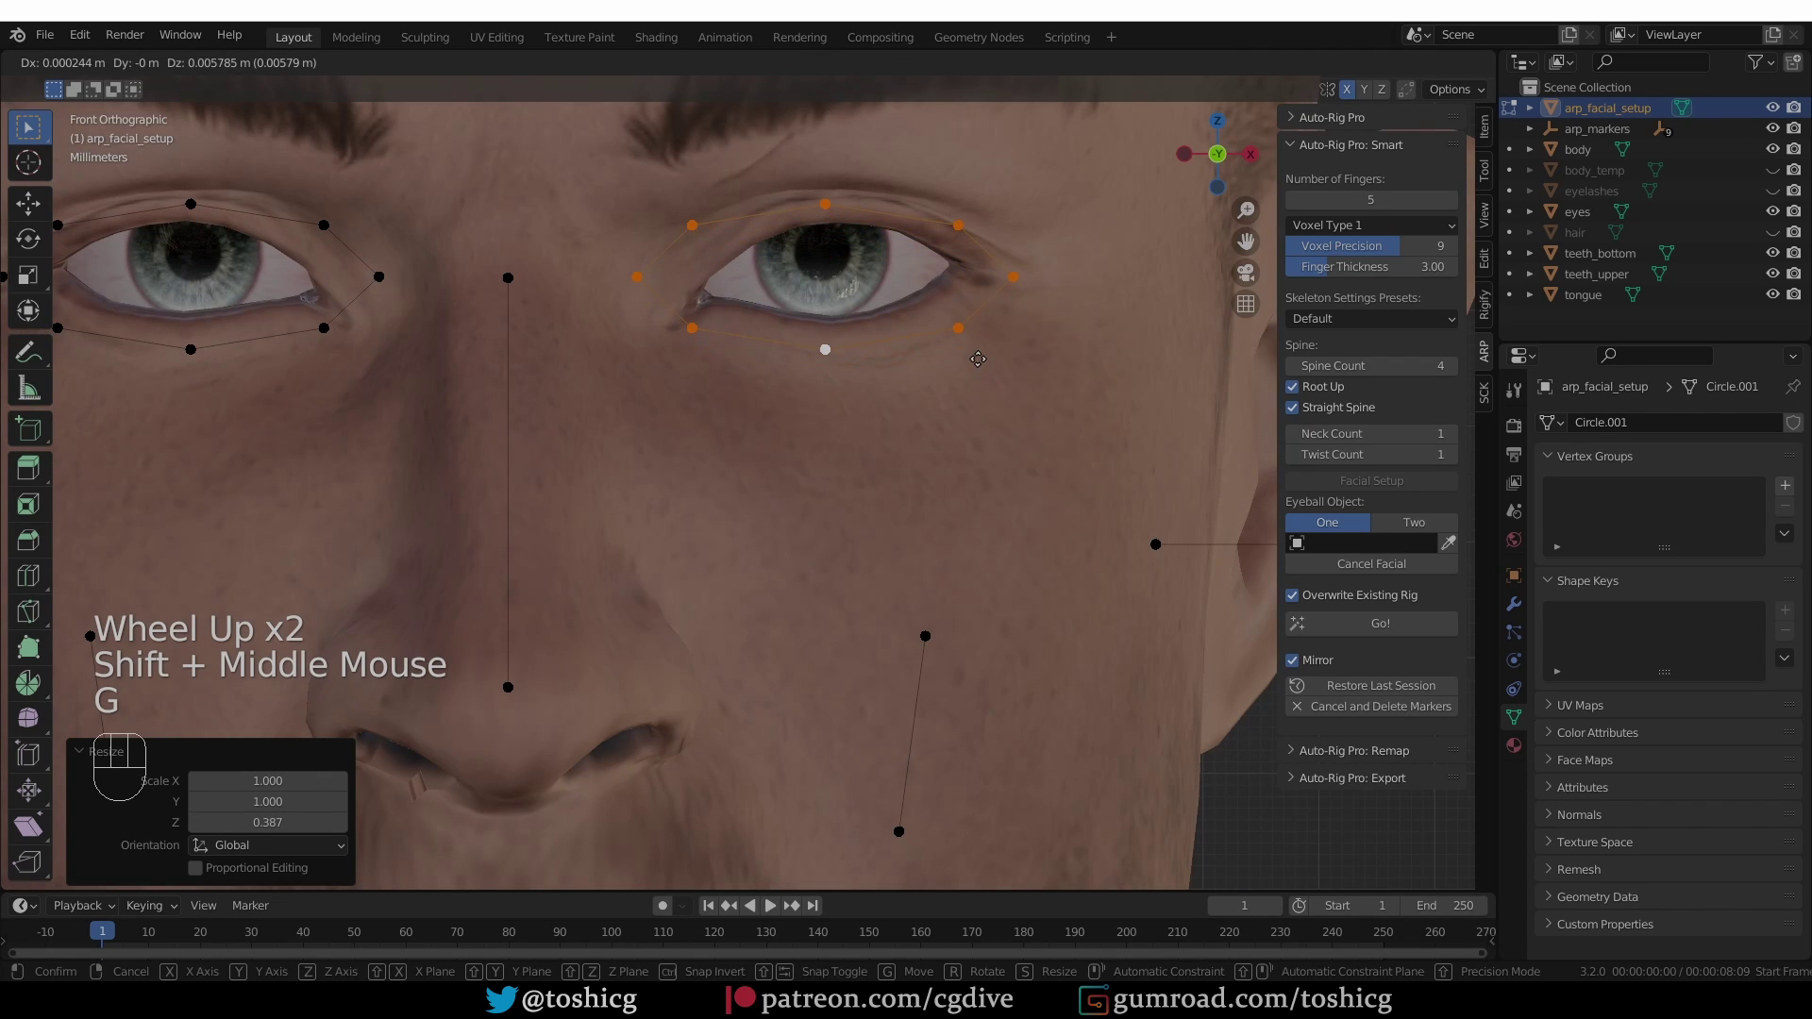
pyautogui.click(978, 359)
# - Rotate the eye's guide points about -6.5° and scale them to about 0.71 to fit the eyelids
pyautogui.press('r')
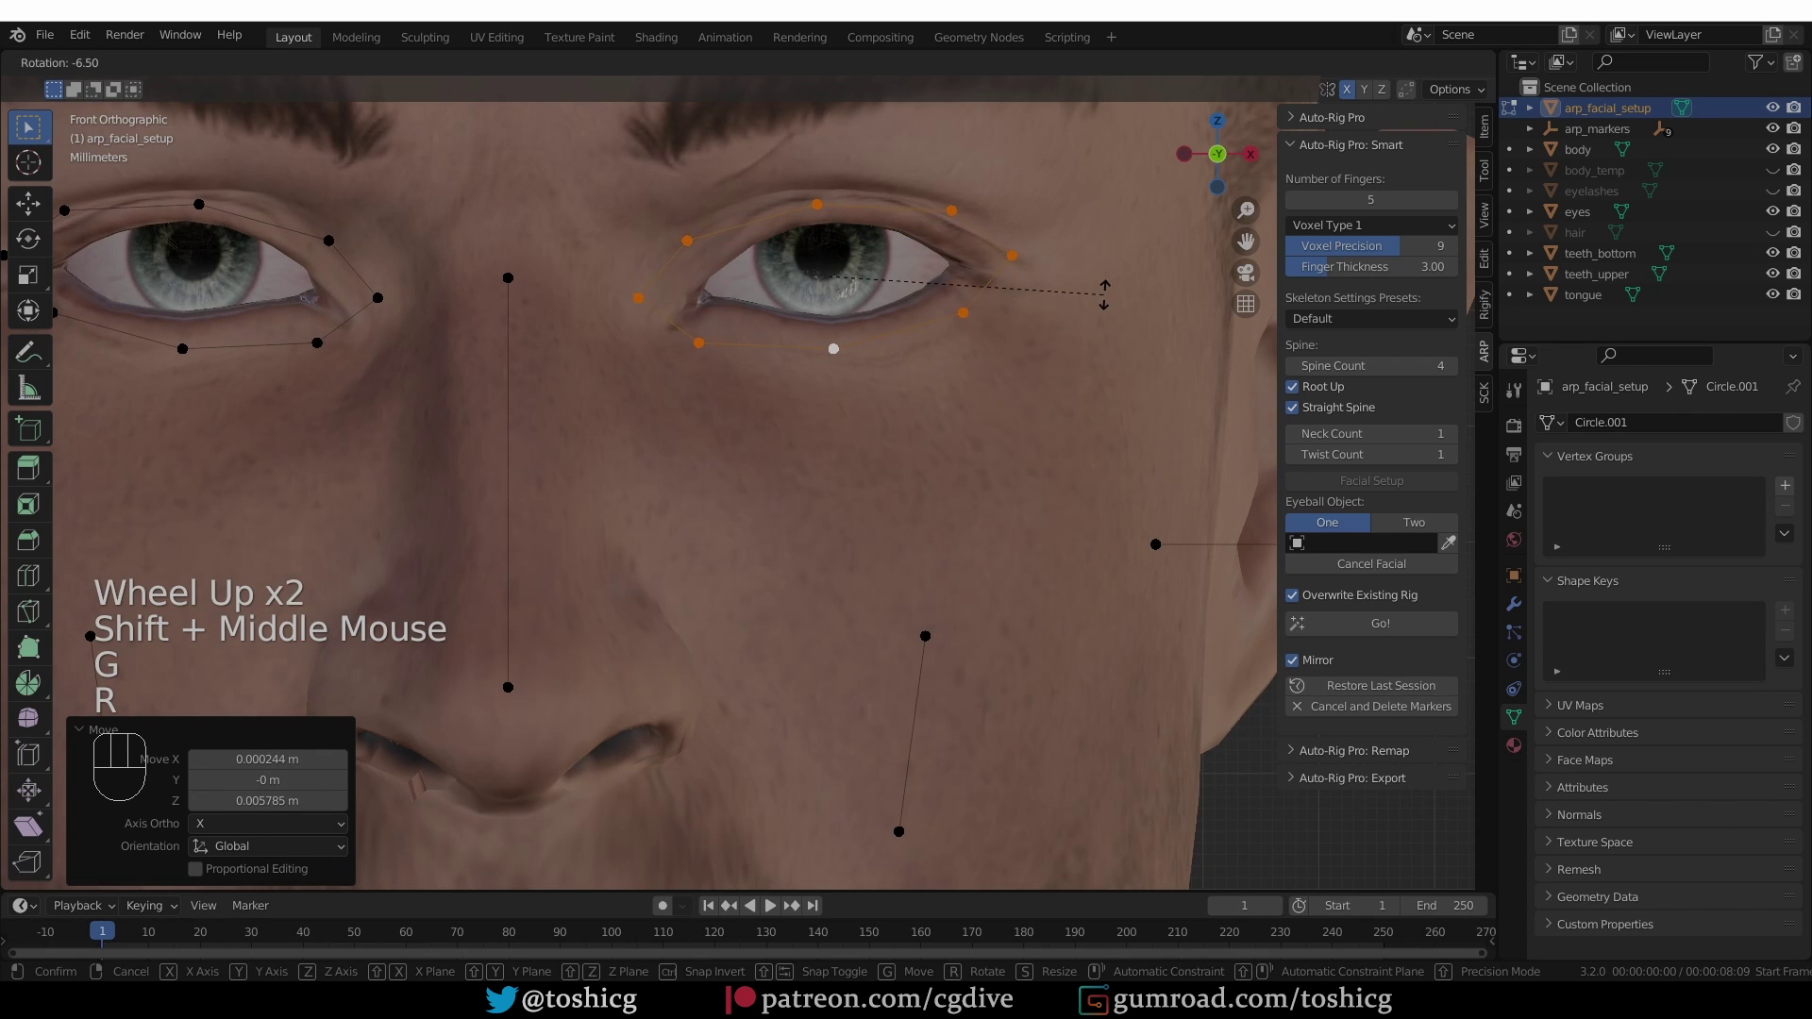
pyautogui.click(1103, 295)
pyautogui.press('s')
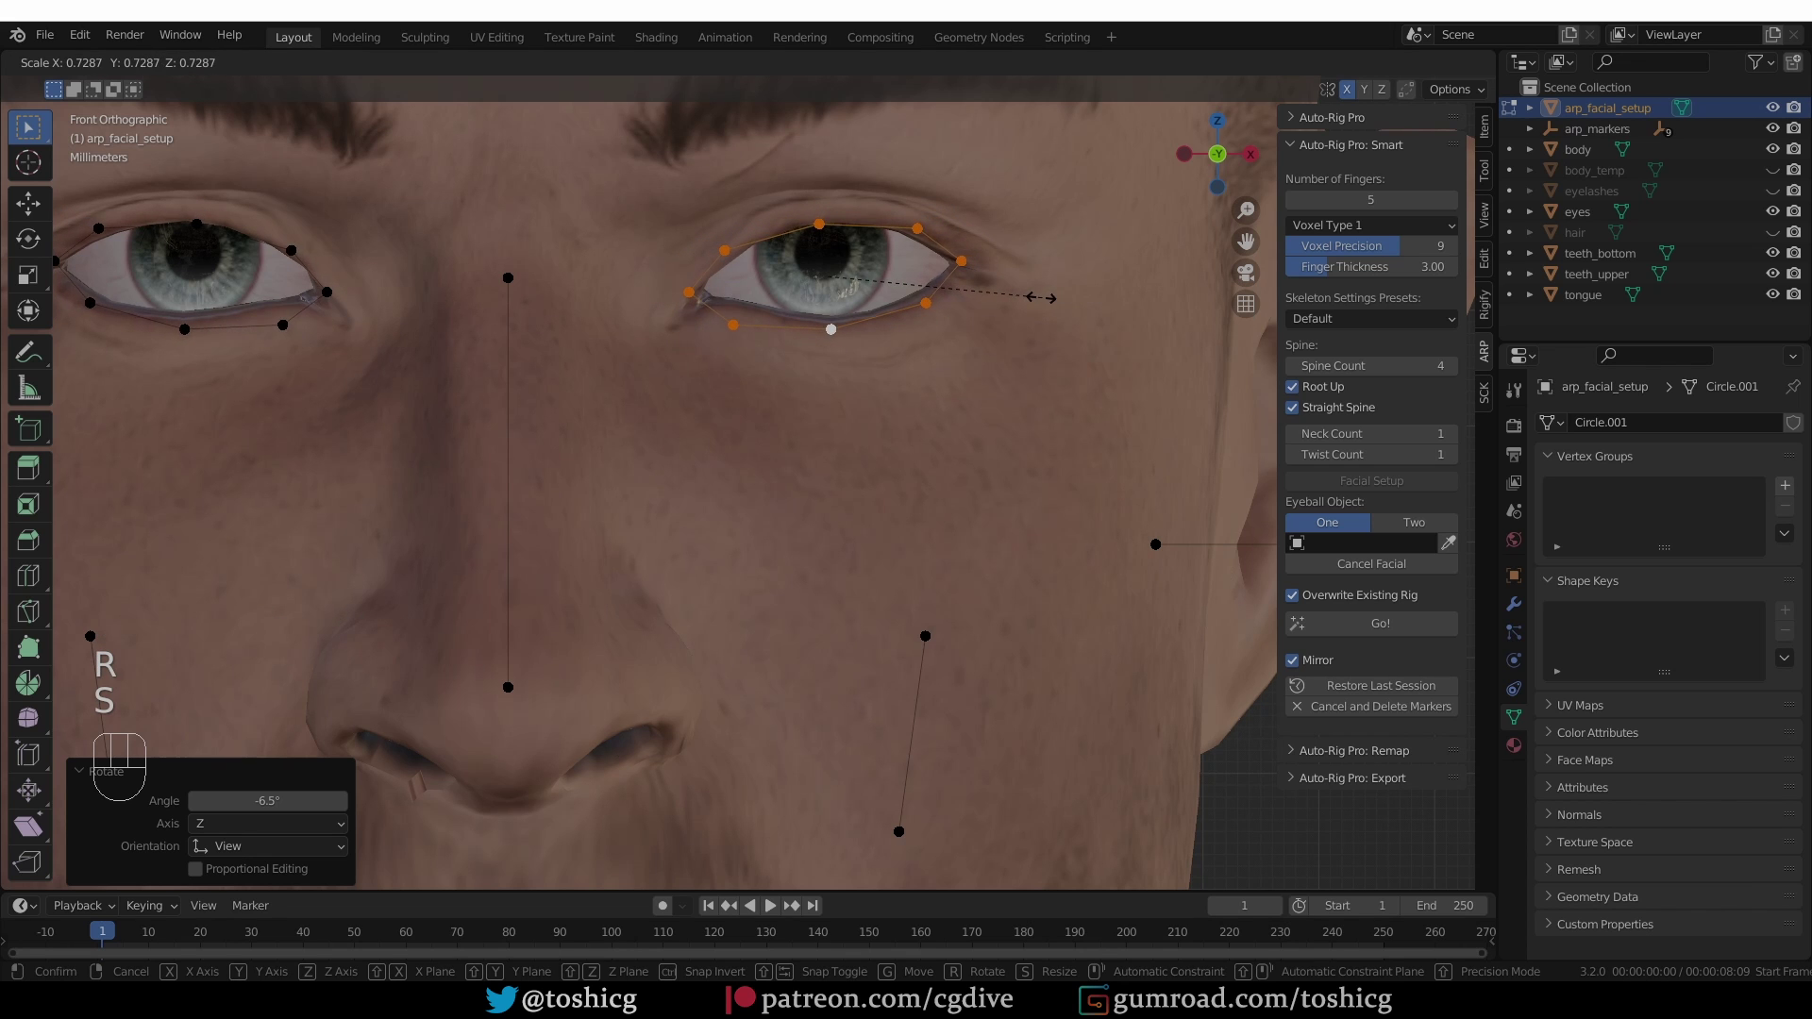
pyautogui.click(1037, 298)
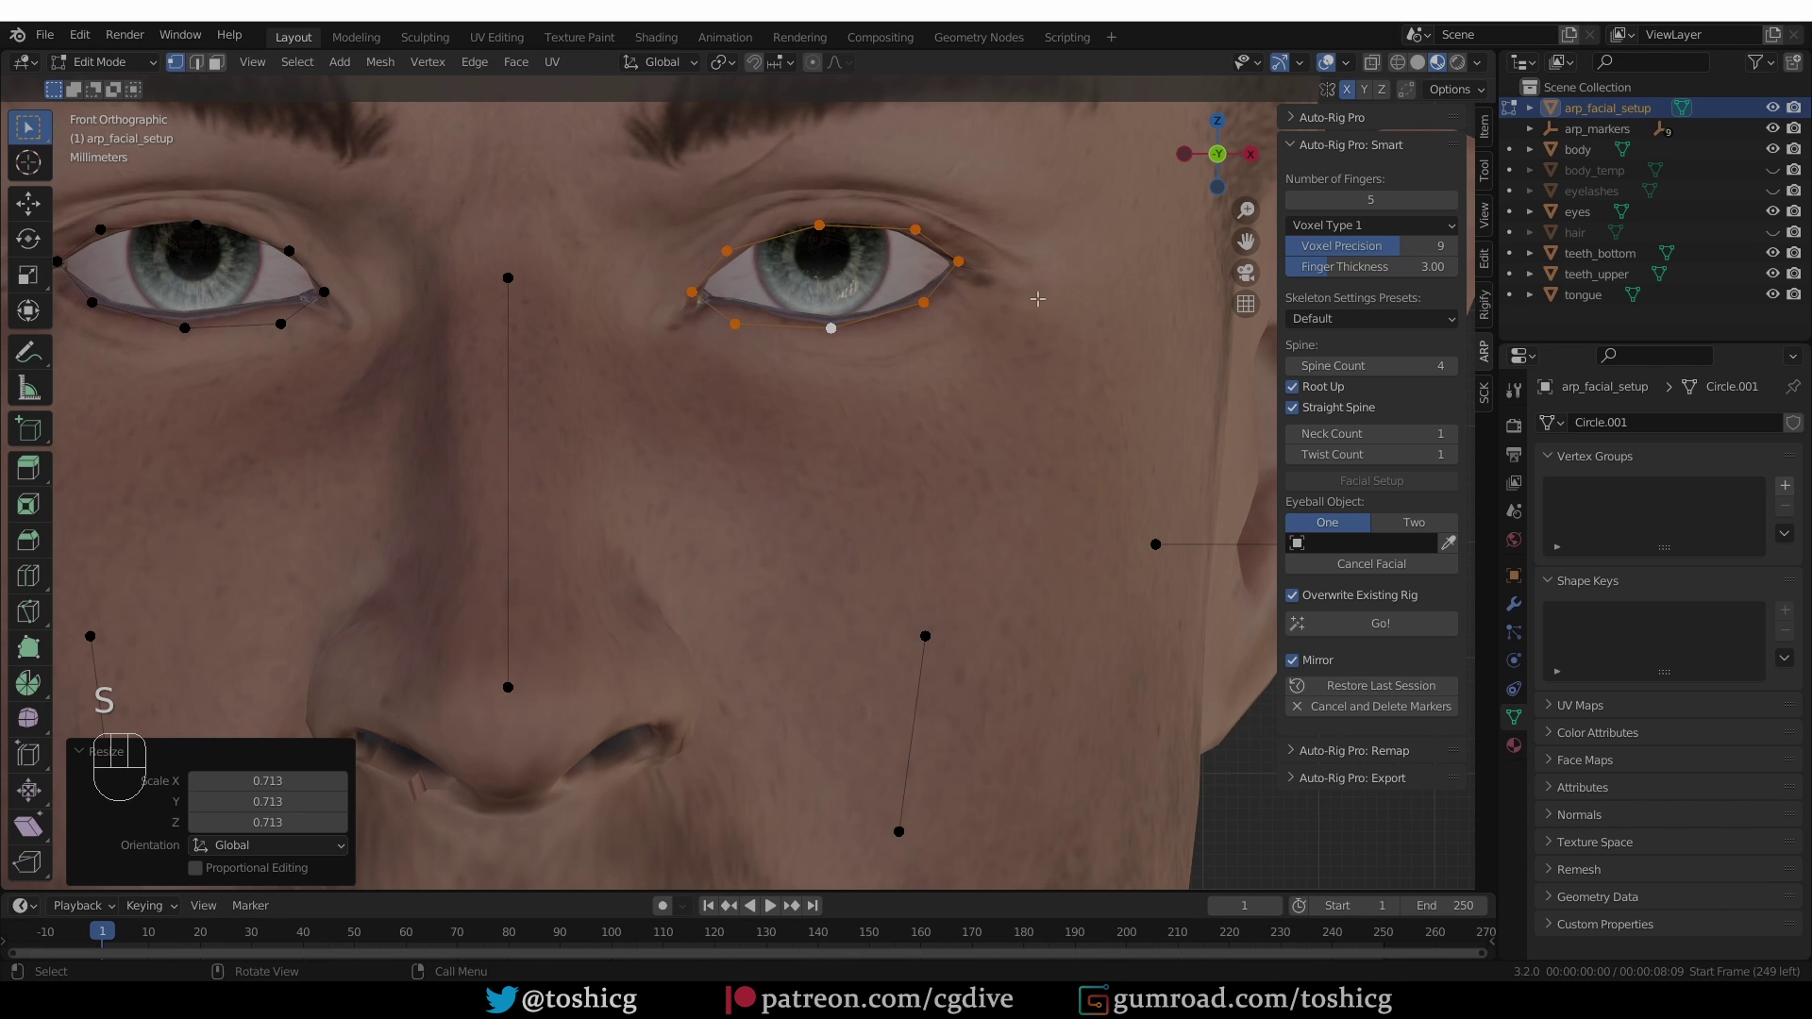
# - Adjust the position of the middle guide point on the upper eyelid
pyautogui.click(799, 223)
pyautogui.press('g')
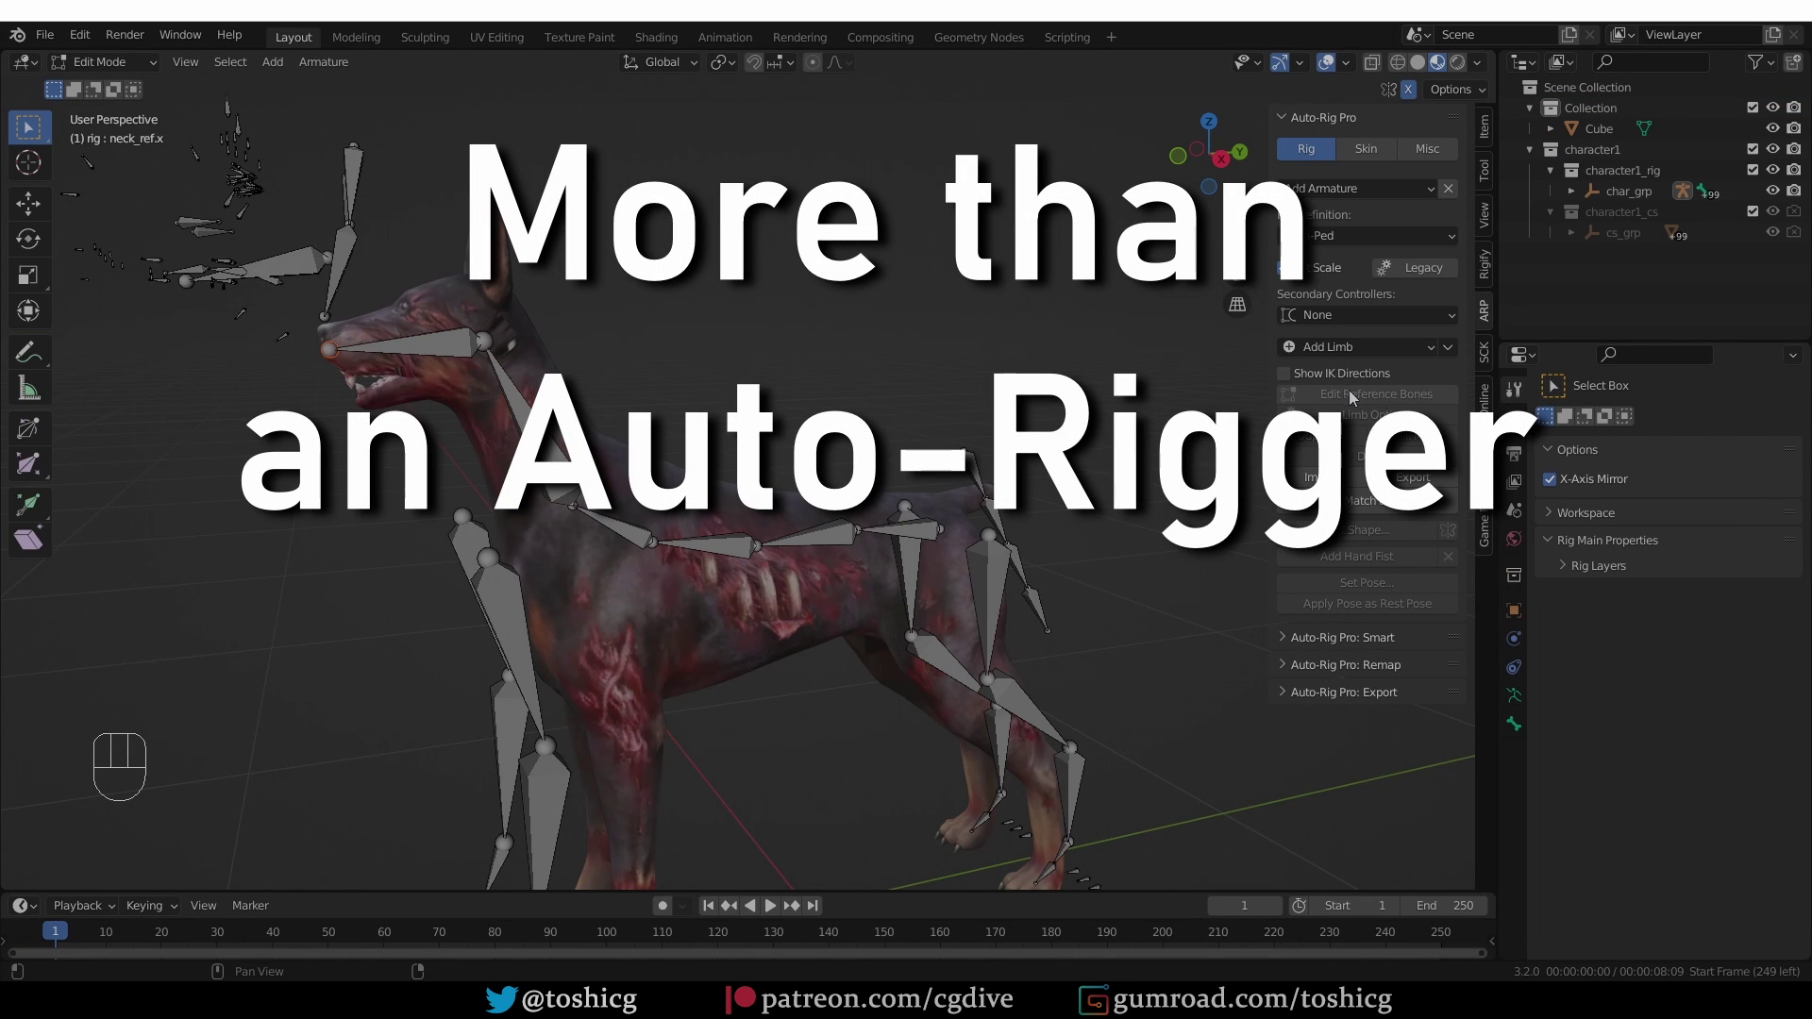
# - Disable the Facial option in the limb options of the dog's head reference bone
pyautogui.click(424, 349)
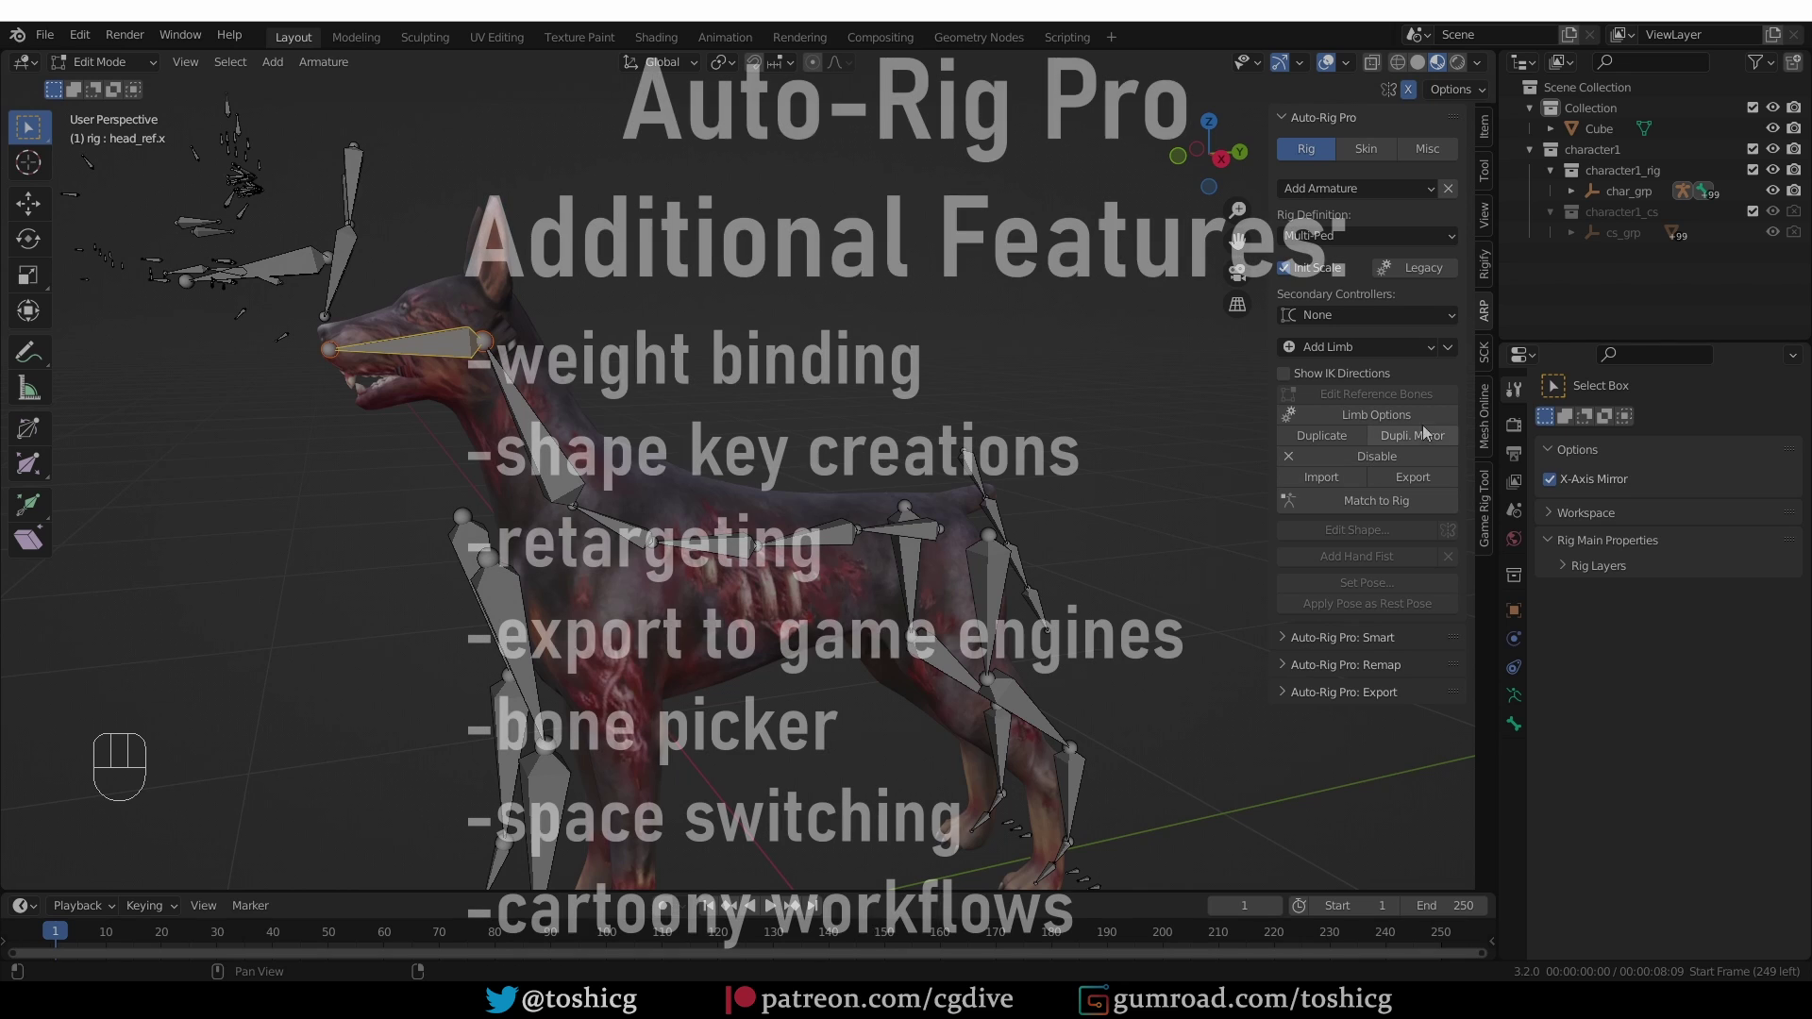
pyautogui.click(1393, 415)
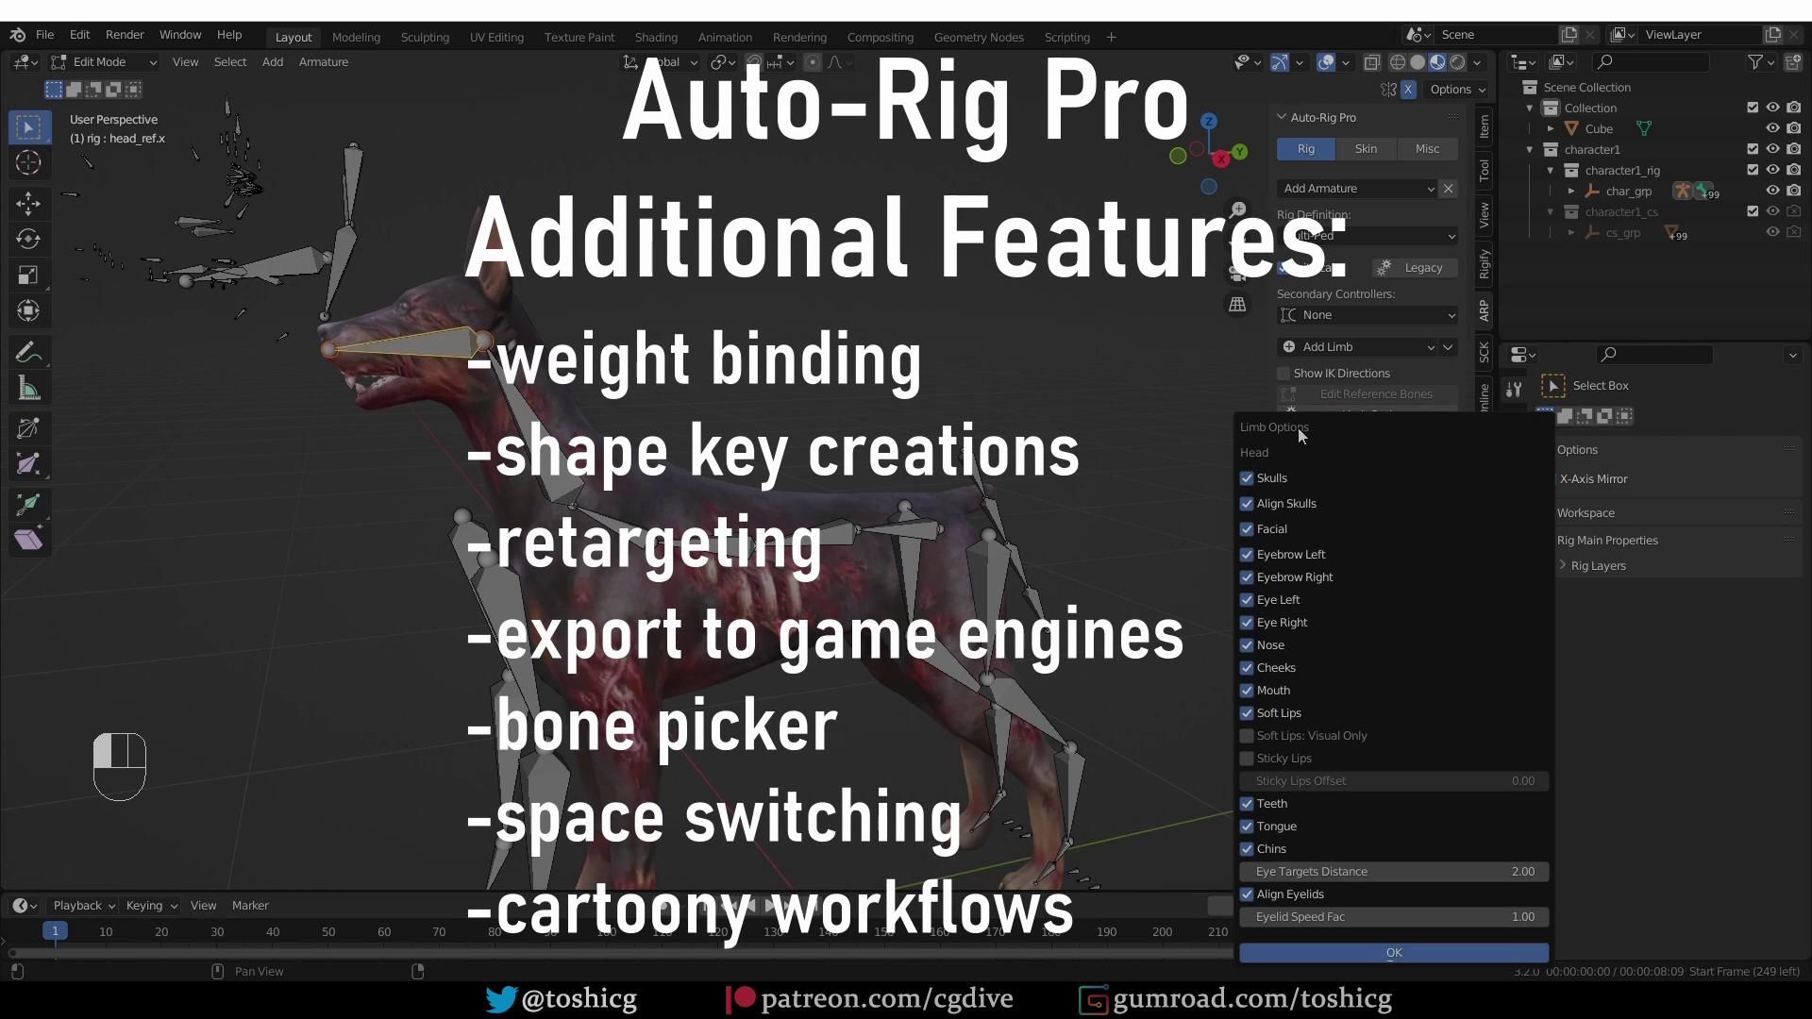
pyautogui.moveTo(1299, 428); pyautogui.dragTo(989, 232)
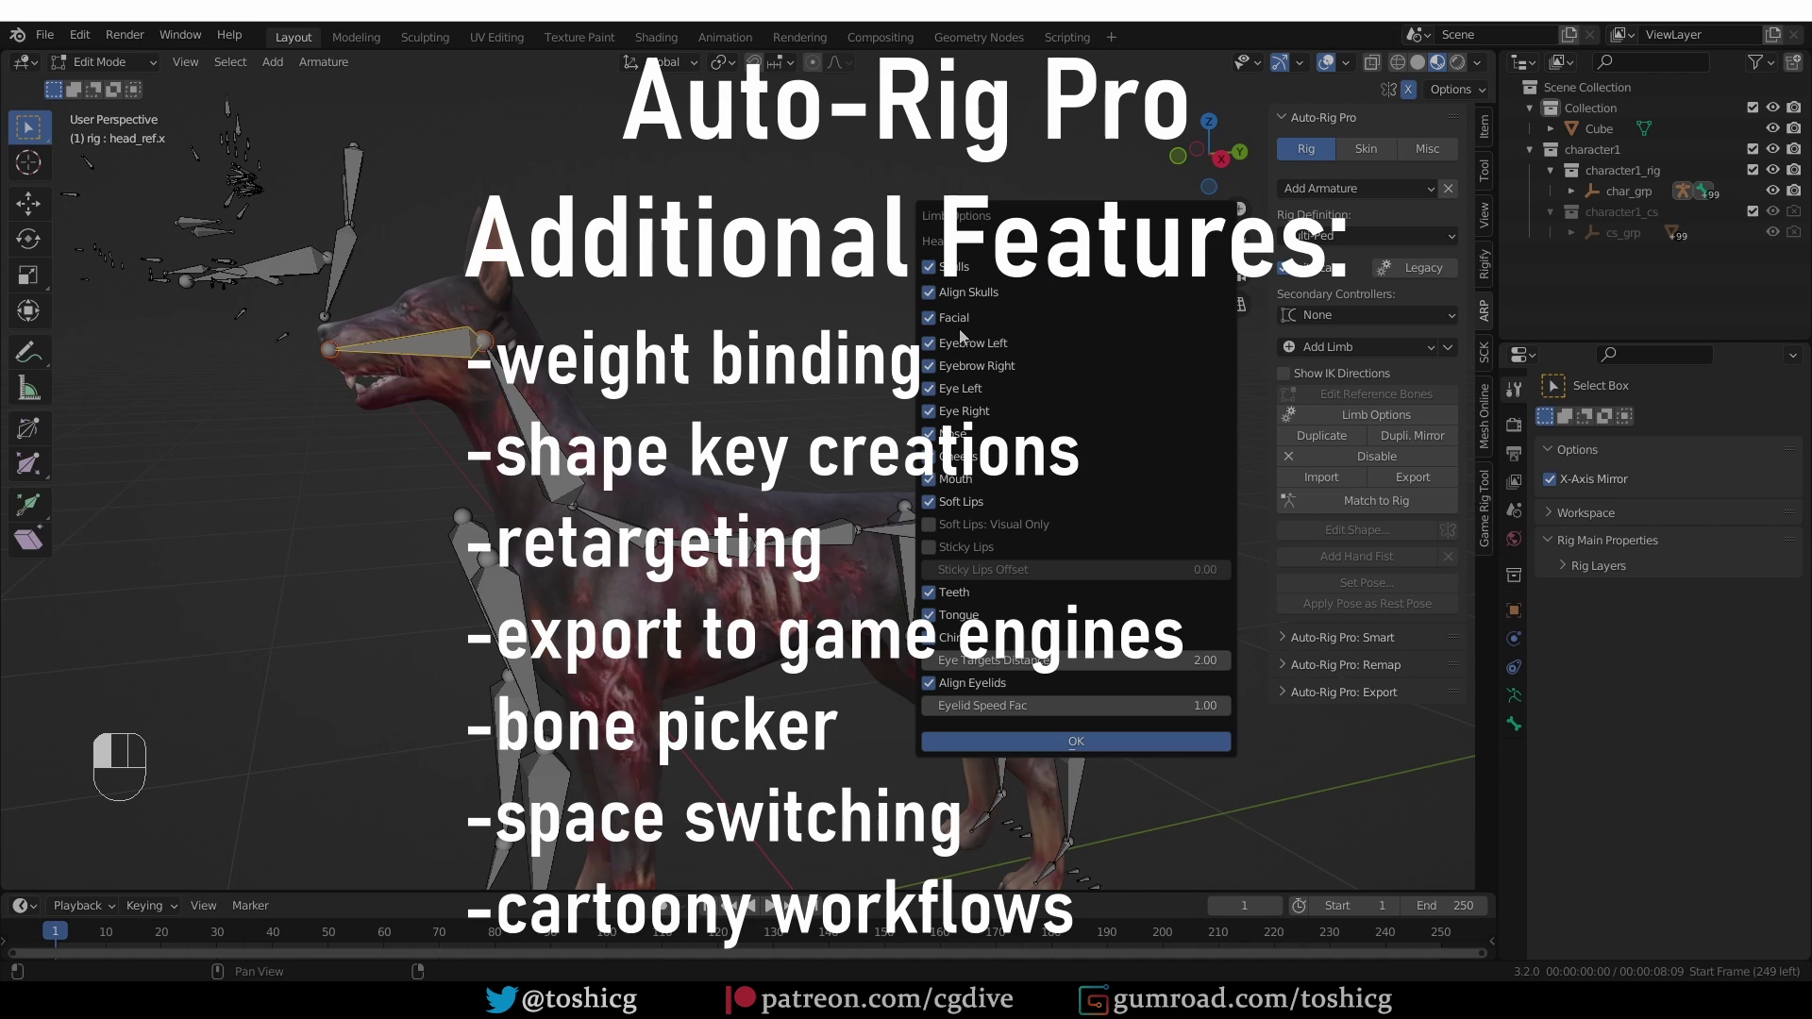
pyautogui.click(929, 320)
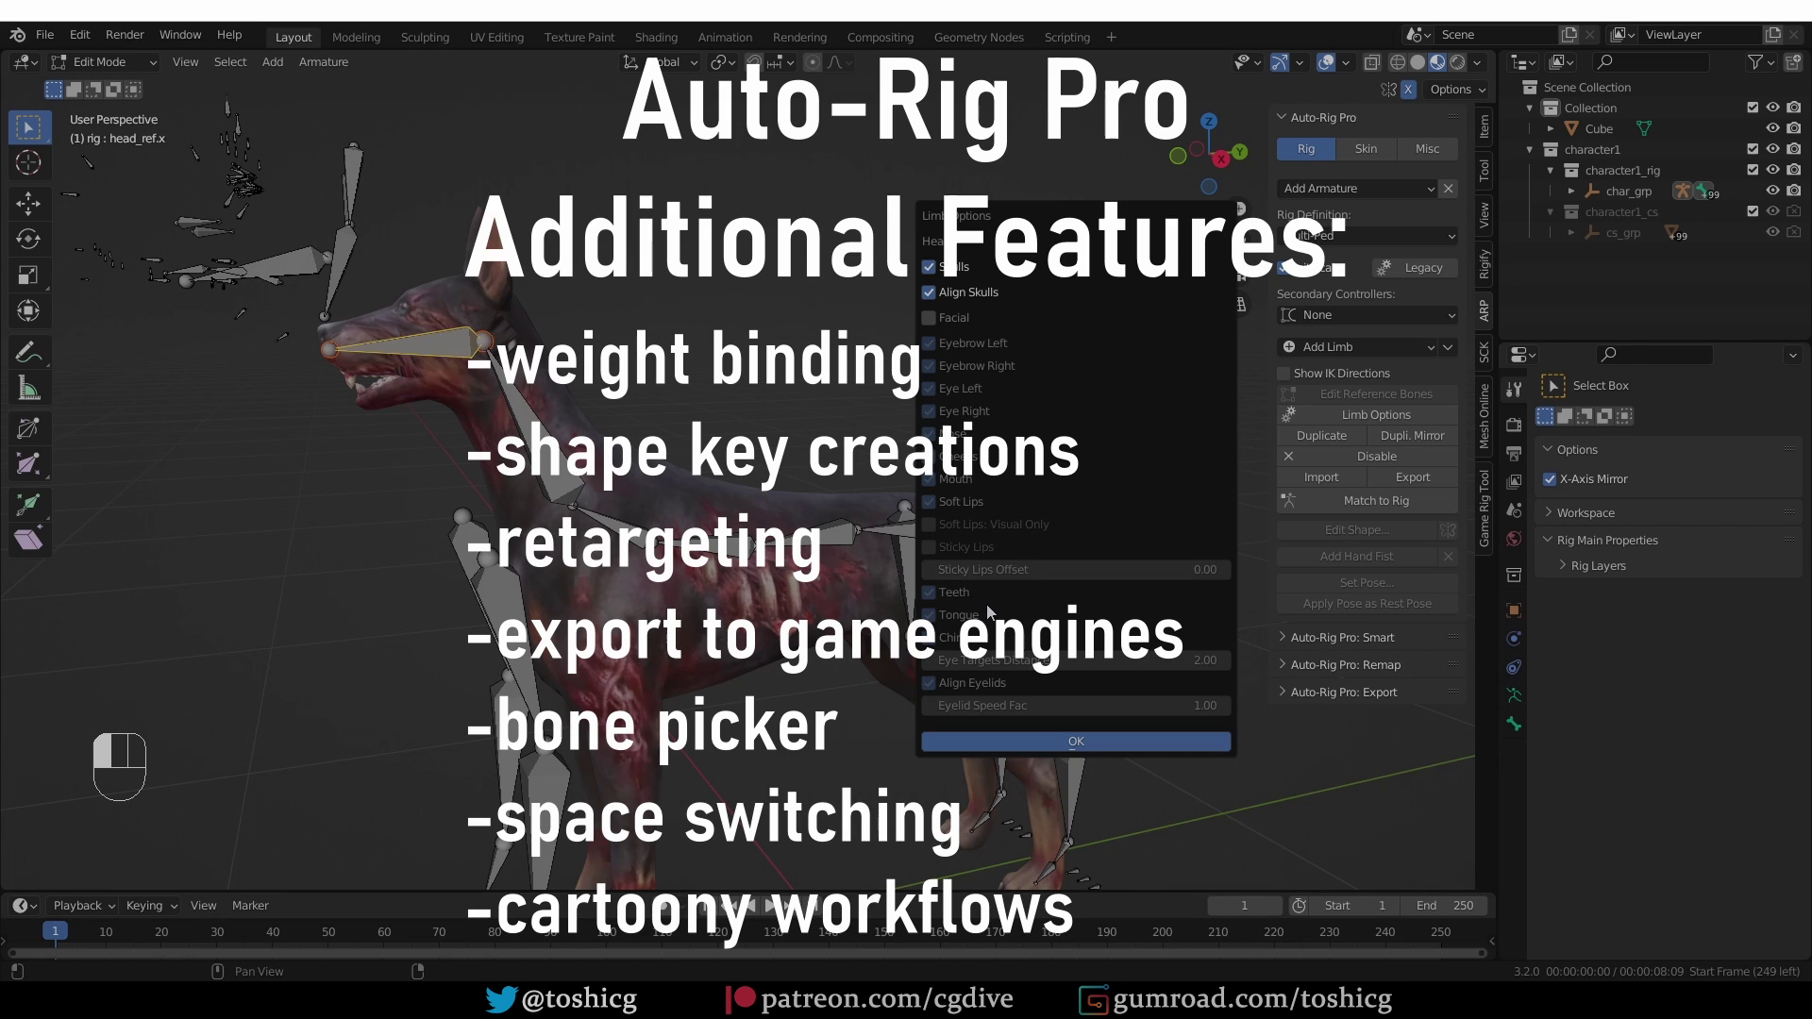
pyautogui.click(1055, 740)
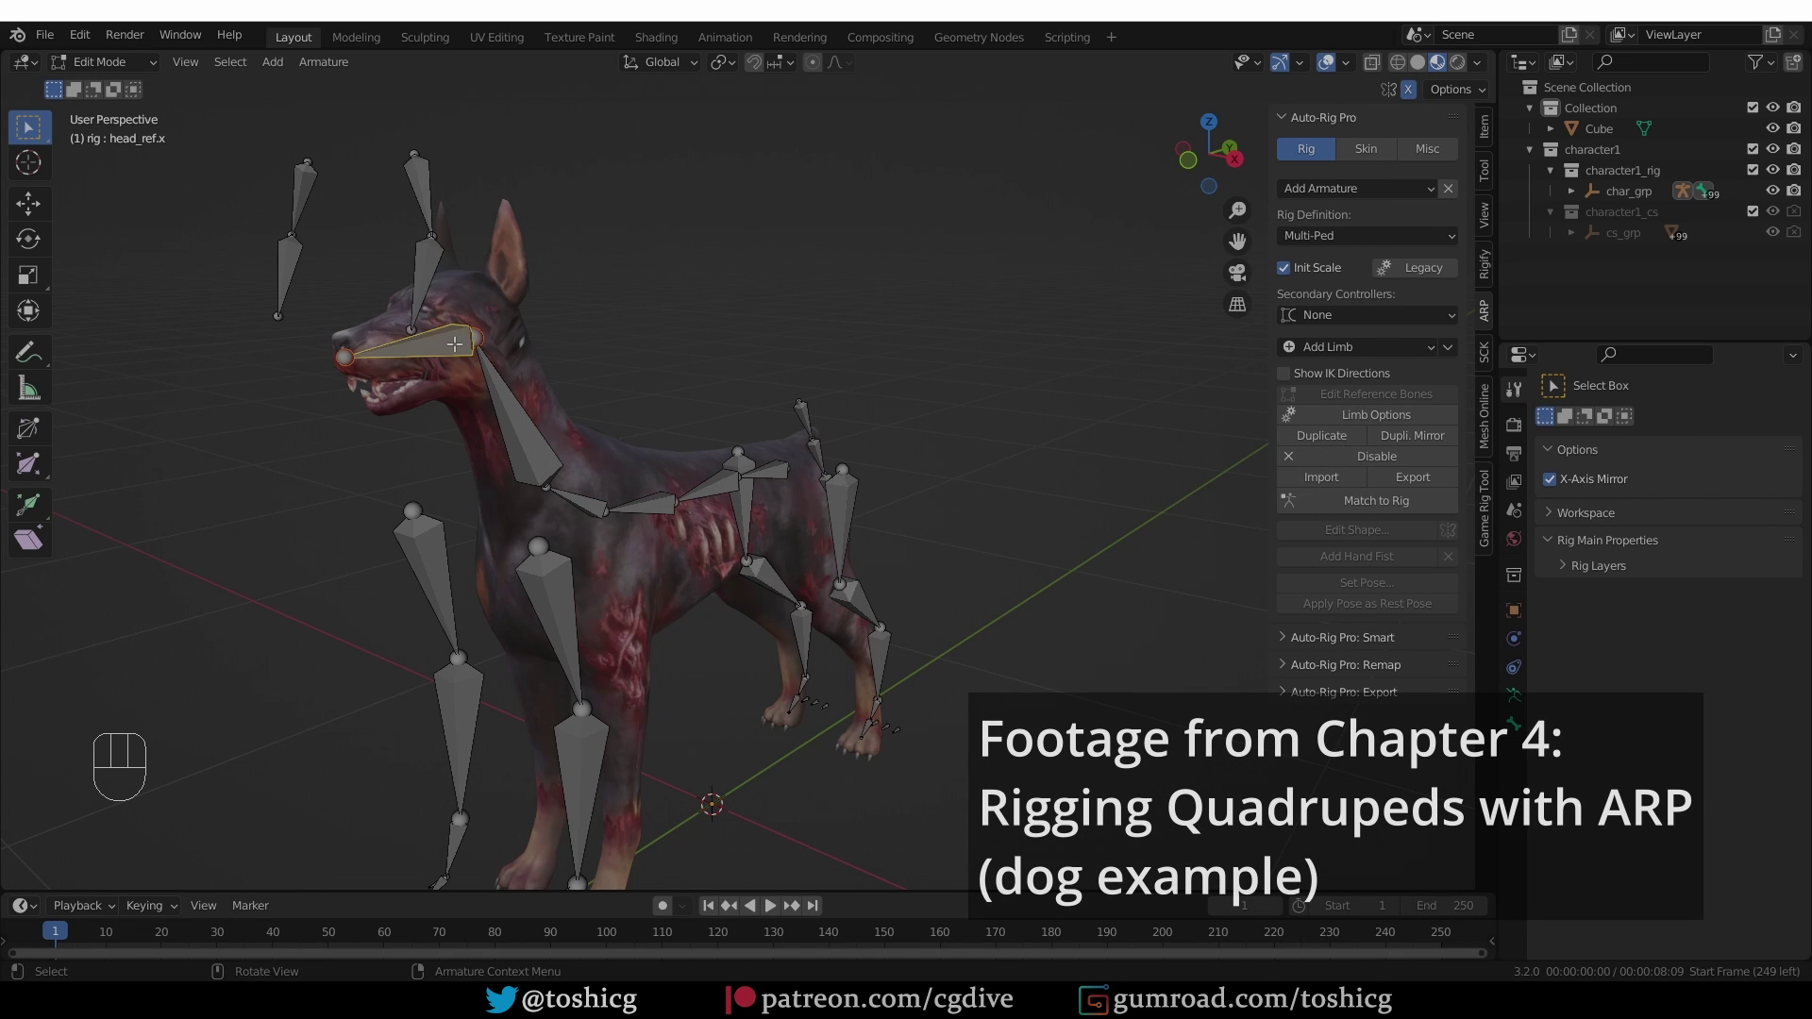
pyautogui.moveTo(889, 408); pyautogui.dragTo(792, 401, button='middle')
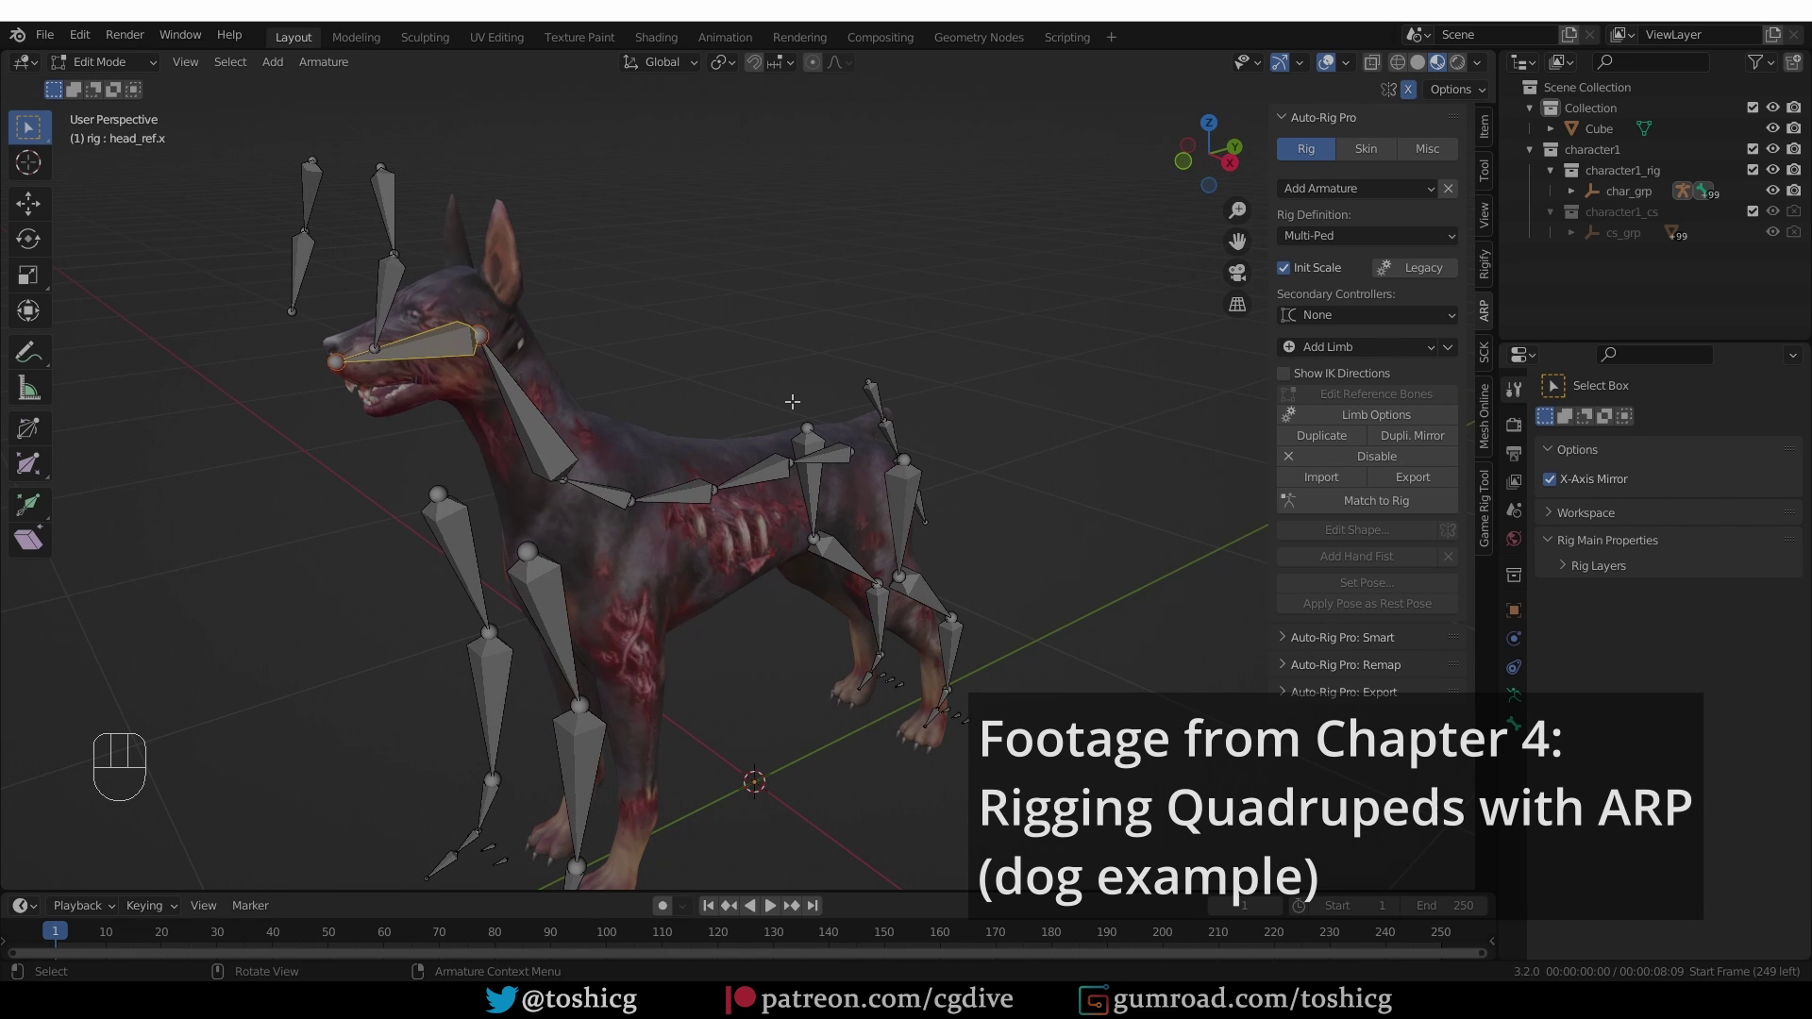
pyautogui.moveTo(739, 269); pyautogui.dragTo(722, 271, button='middle')
# - Undo the removal of the dog's facial reference bones
pyautogui.hotkey('ctrl', 'z')
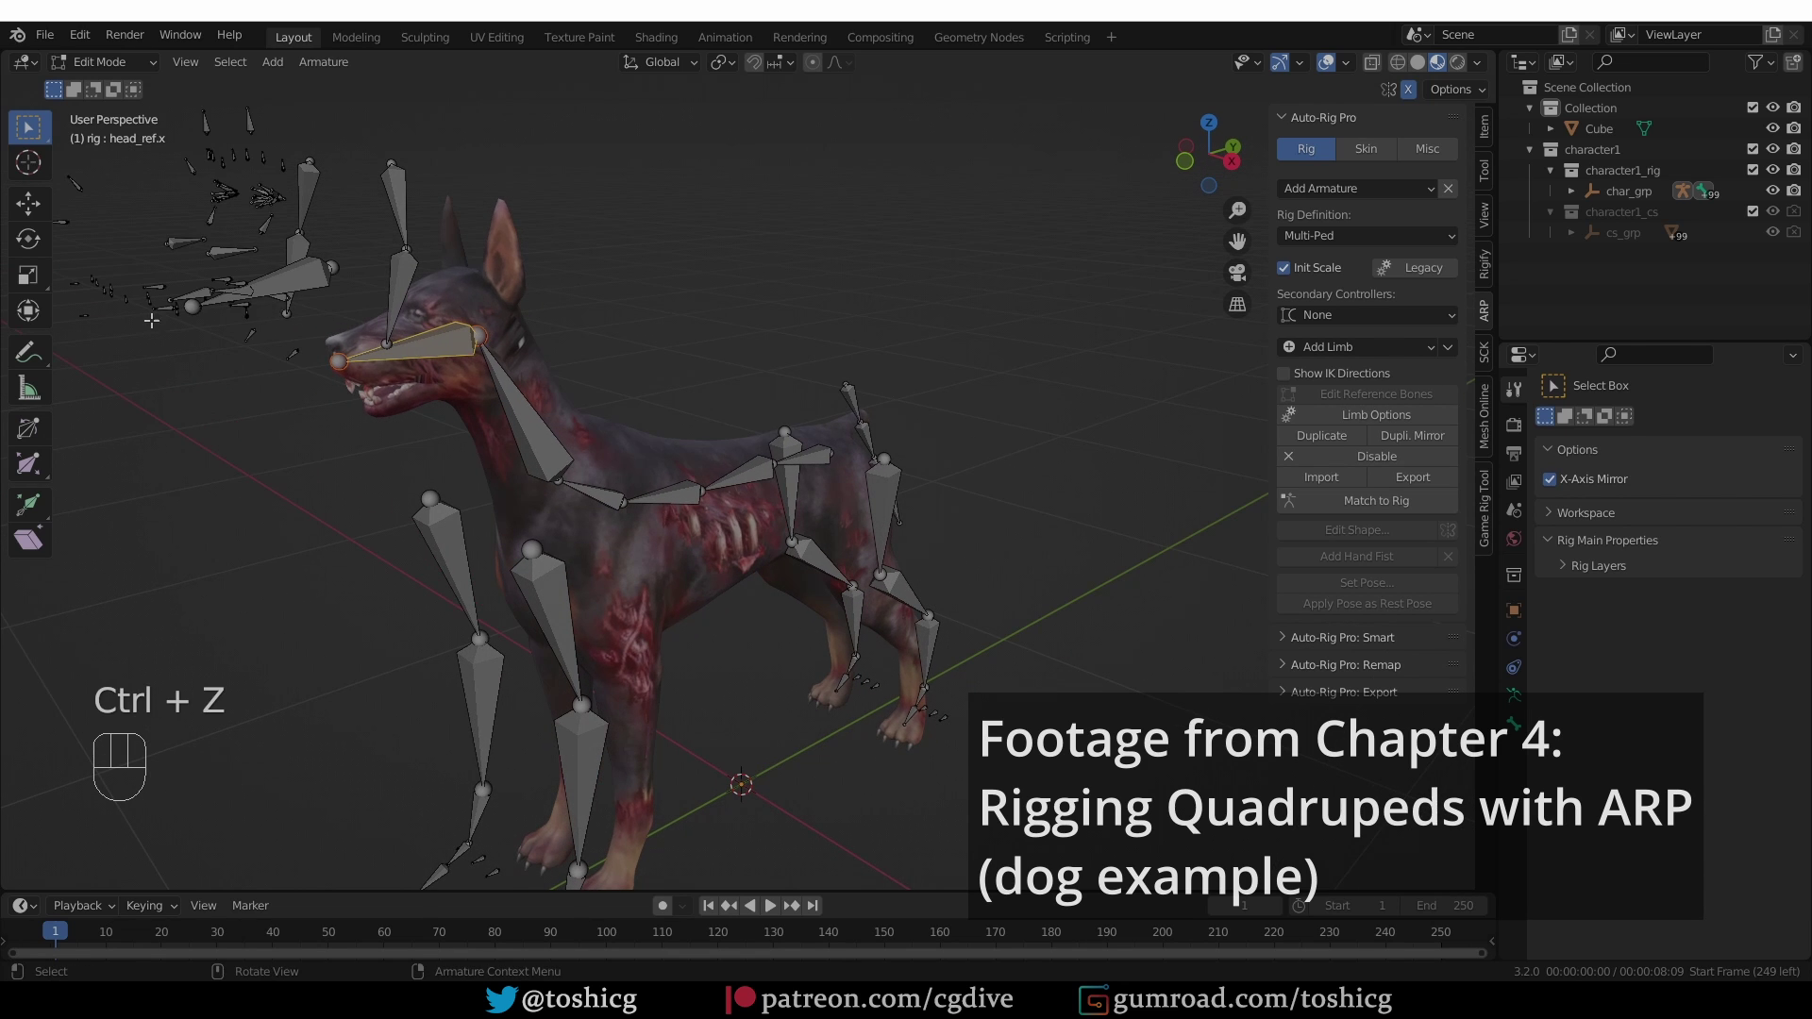
pyautogui.keyDown('shift'); pyautogui.moveTo(151, 320); pyautogui.dragTo(221, 300, button='middle'); pyautogui.keyUp('shift')
pyautogui.hotkey('ctrl', 'z')
# - Try to delete the nose_02_ref.x facial reference bone directly
pyautogui.click(220, 223)
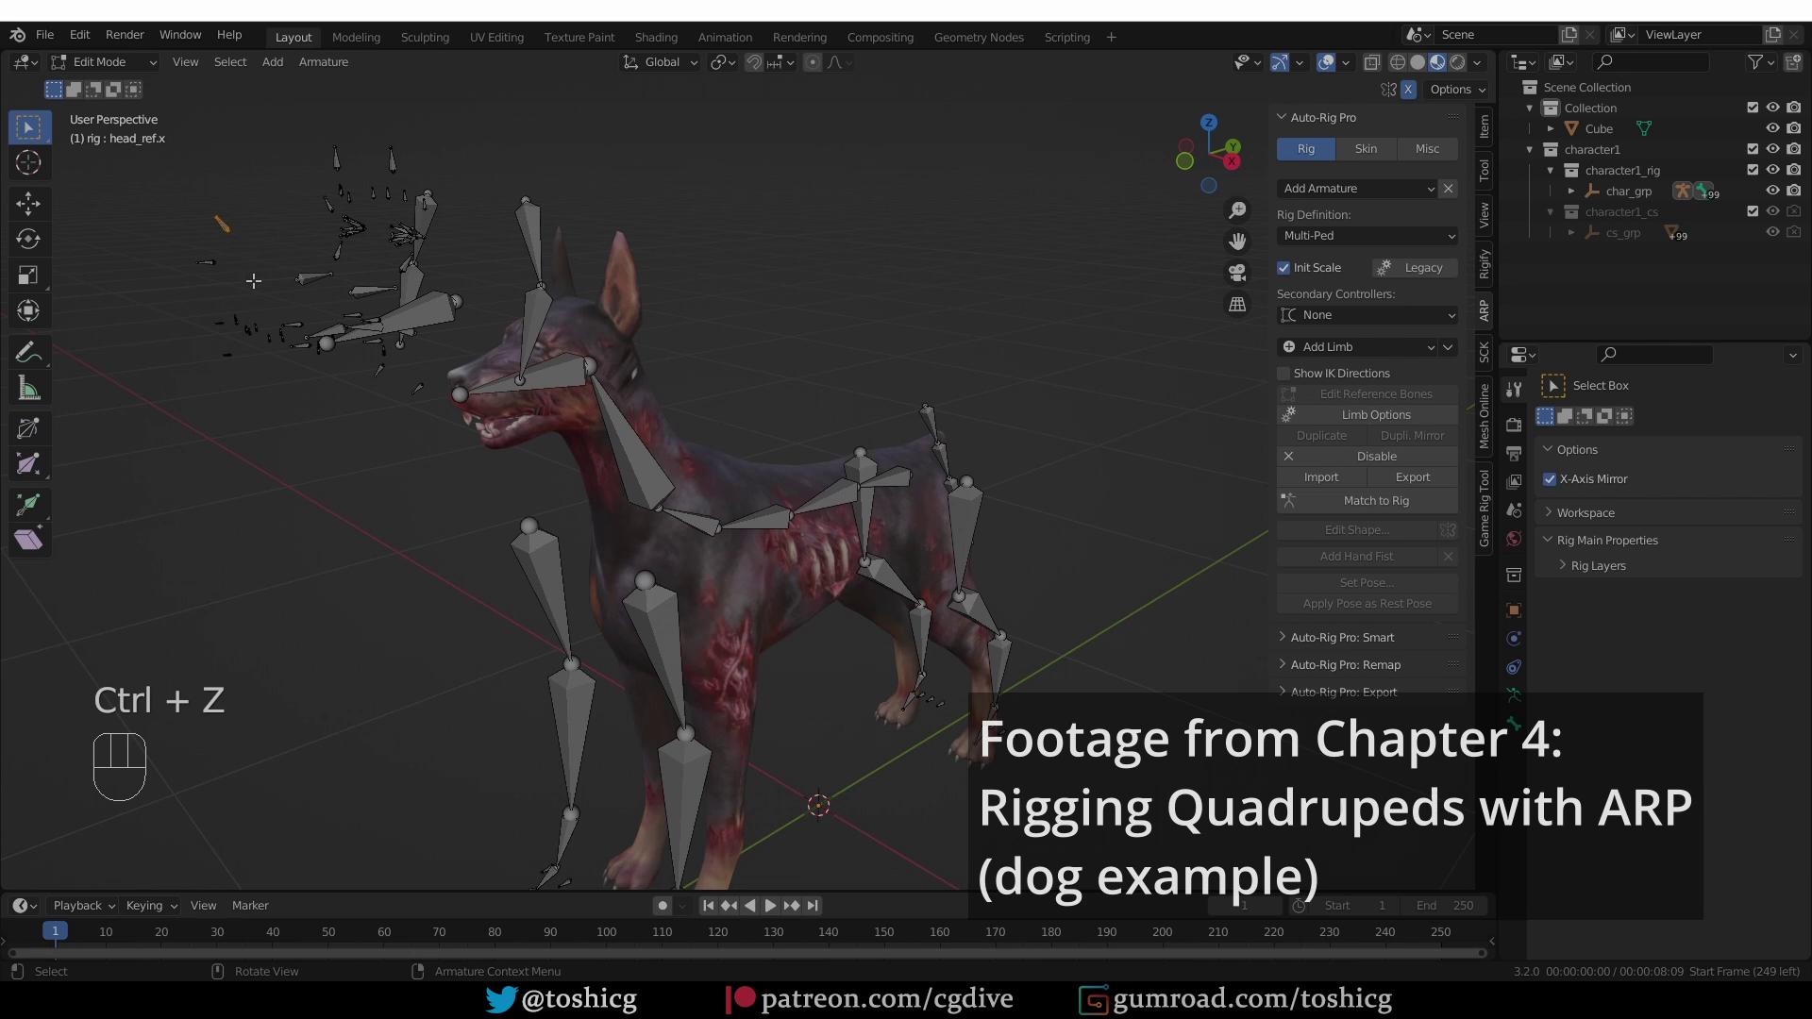
pyautogui.moveTo(287, 257); pyautogui.dragTo(224, 236, button='middle')
pyautogui.click(223, 232)
pyautogui.scroll(1, 221, 230)
pyautogui.click(220, 230)
pyautogui.press('x')
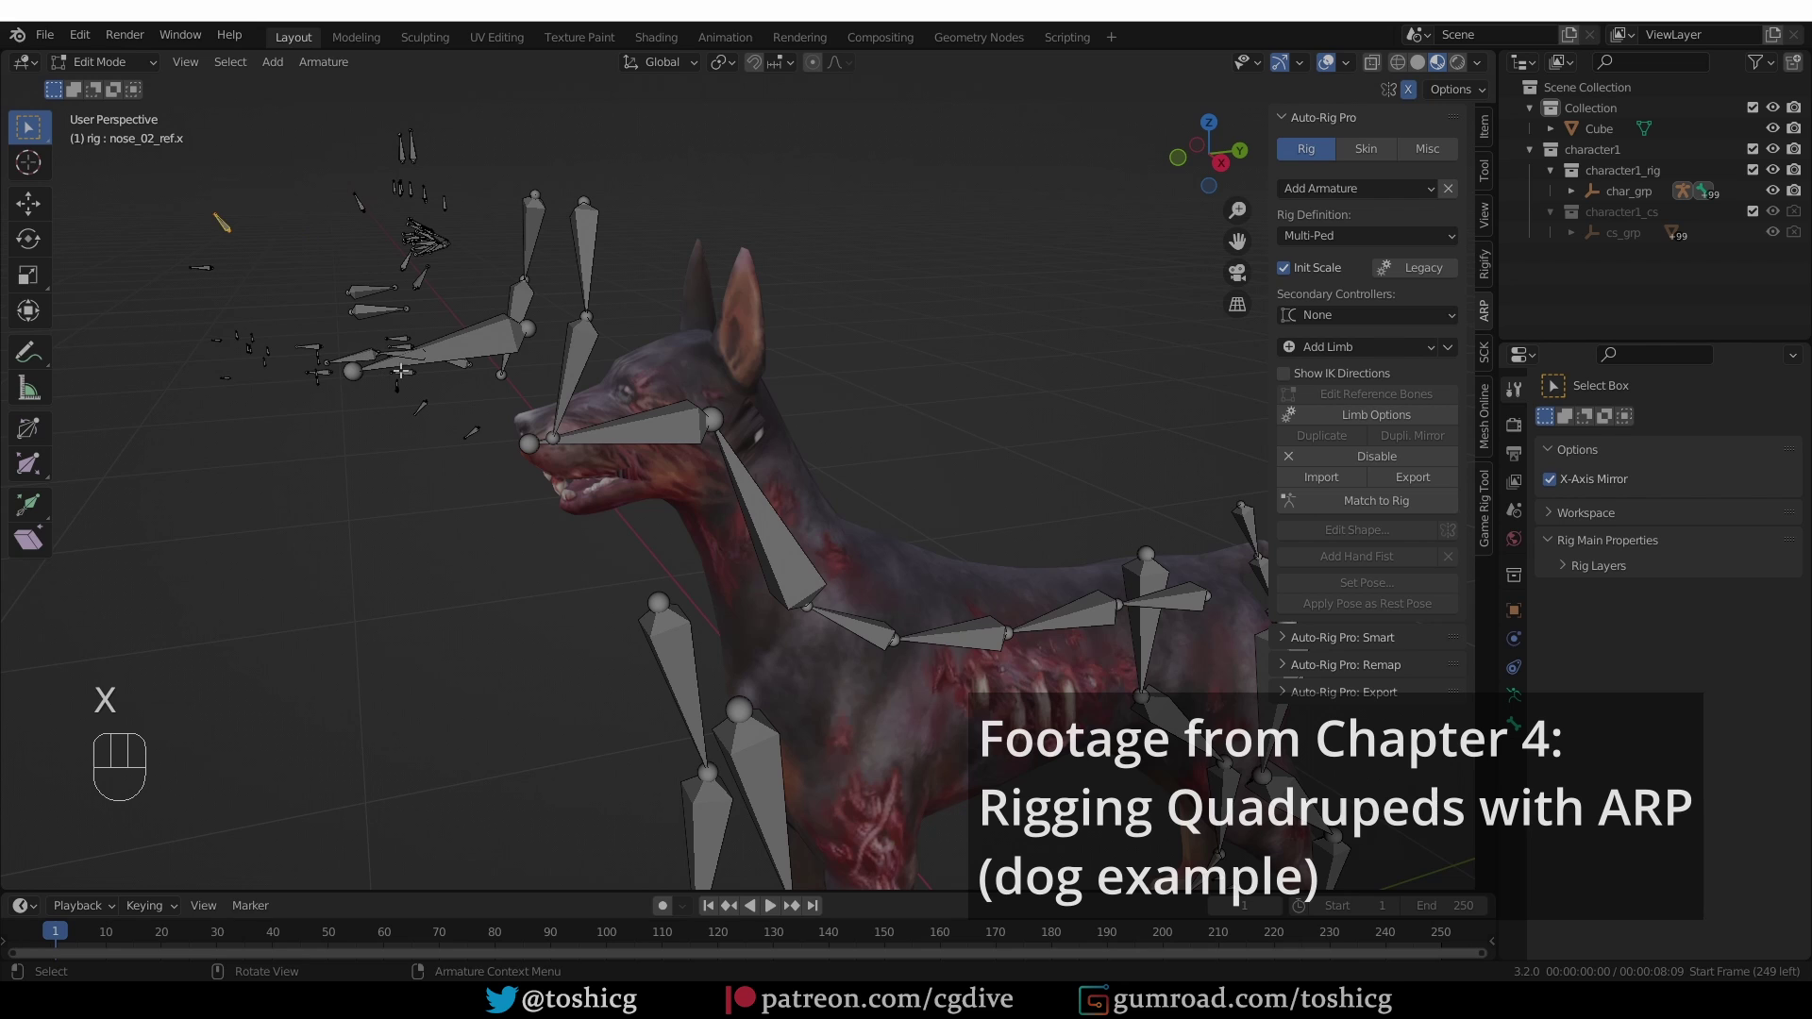
# - Remove the dog's facial bones by disabling Facial in the limb options of head_ref.x
pyautogui.click(634, 421)
pyautogui.click(1378, 415)
pyautogui.click(1236, 534)
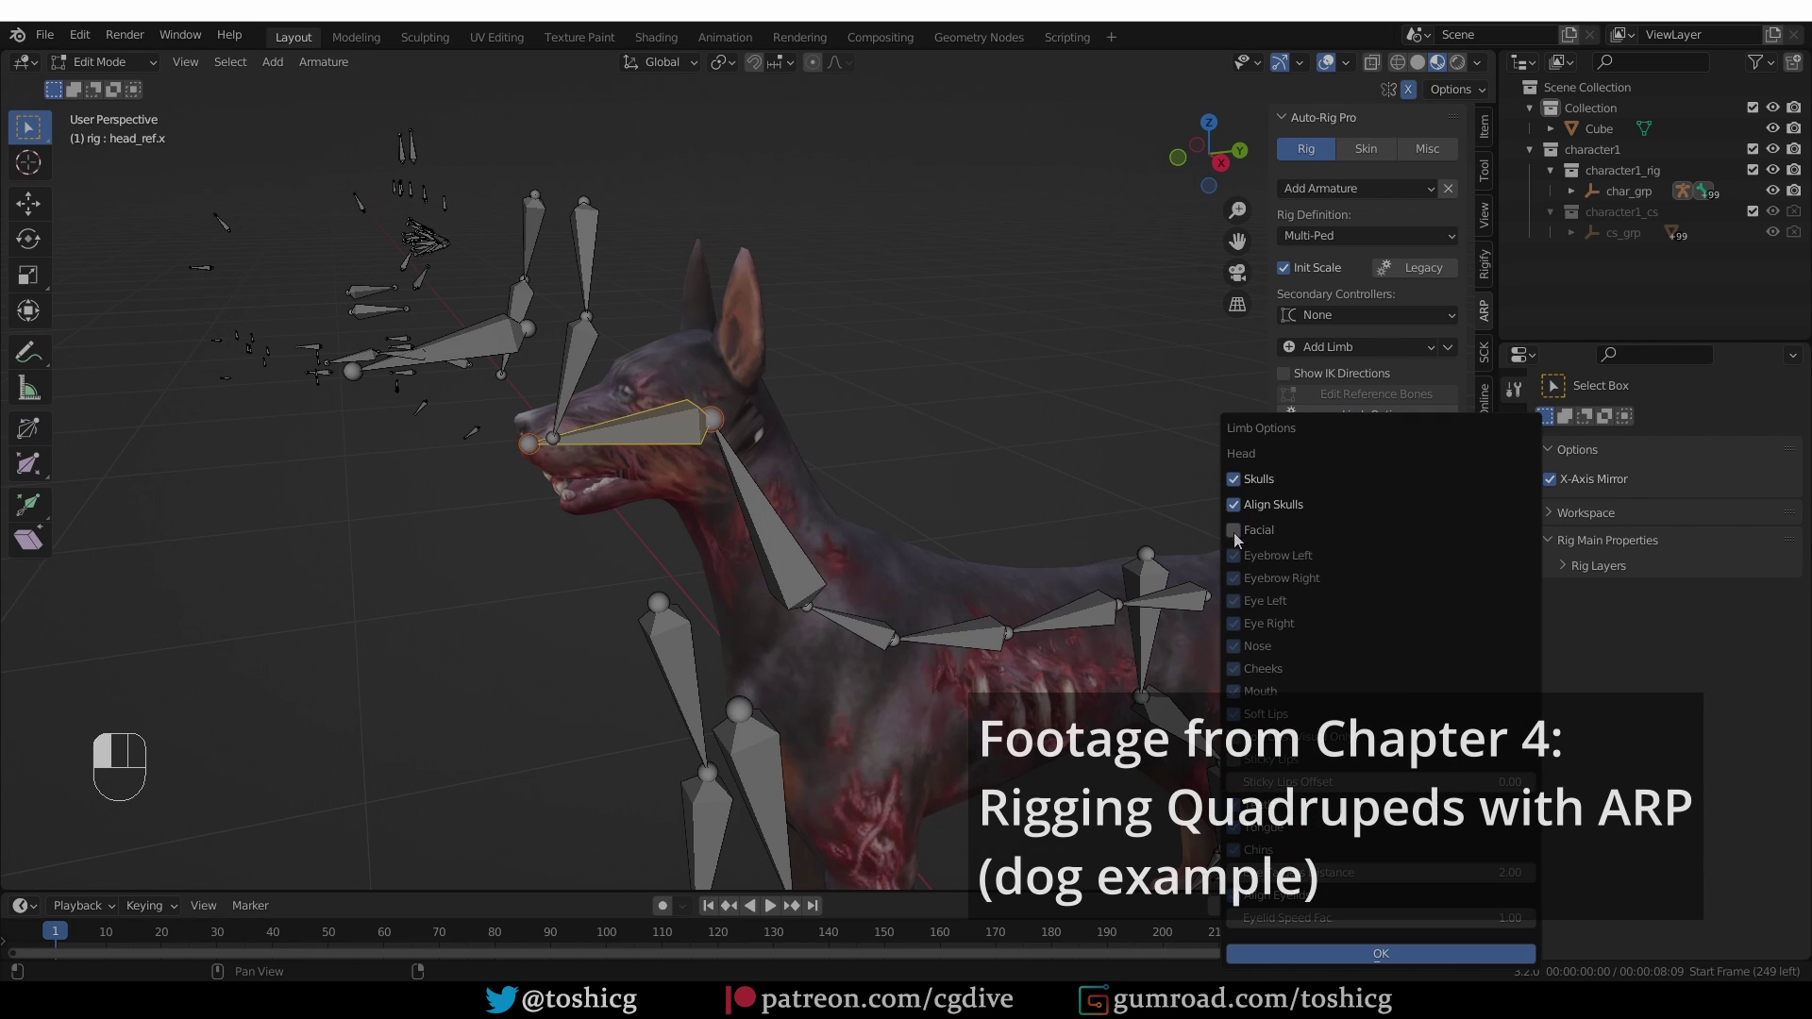
pyautogui.click(1338, 955)
pyautogui.moveTo(831, 566); pyautogui.dragTo(770, 547, button='middle')
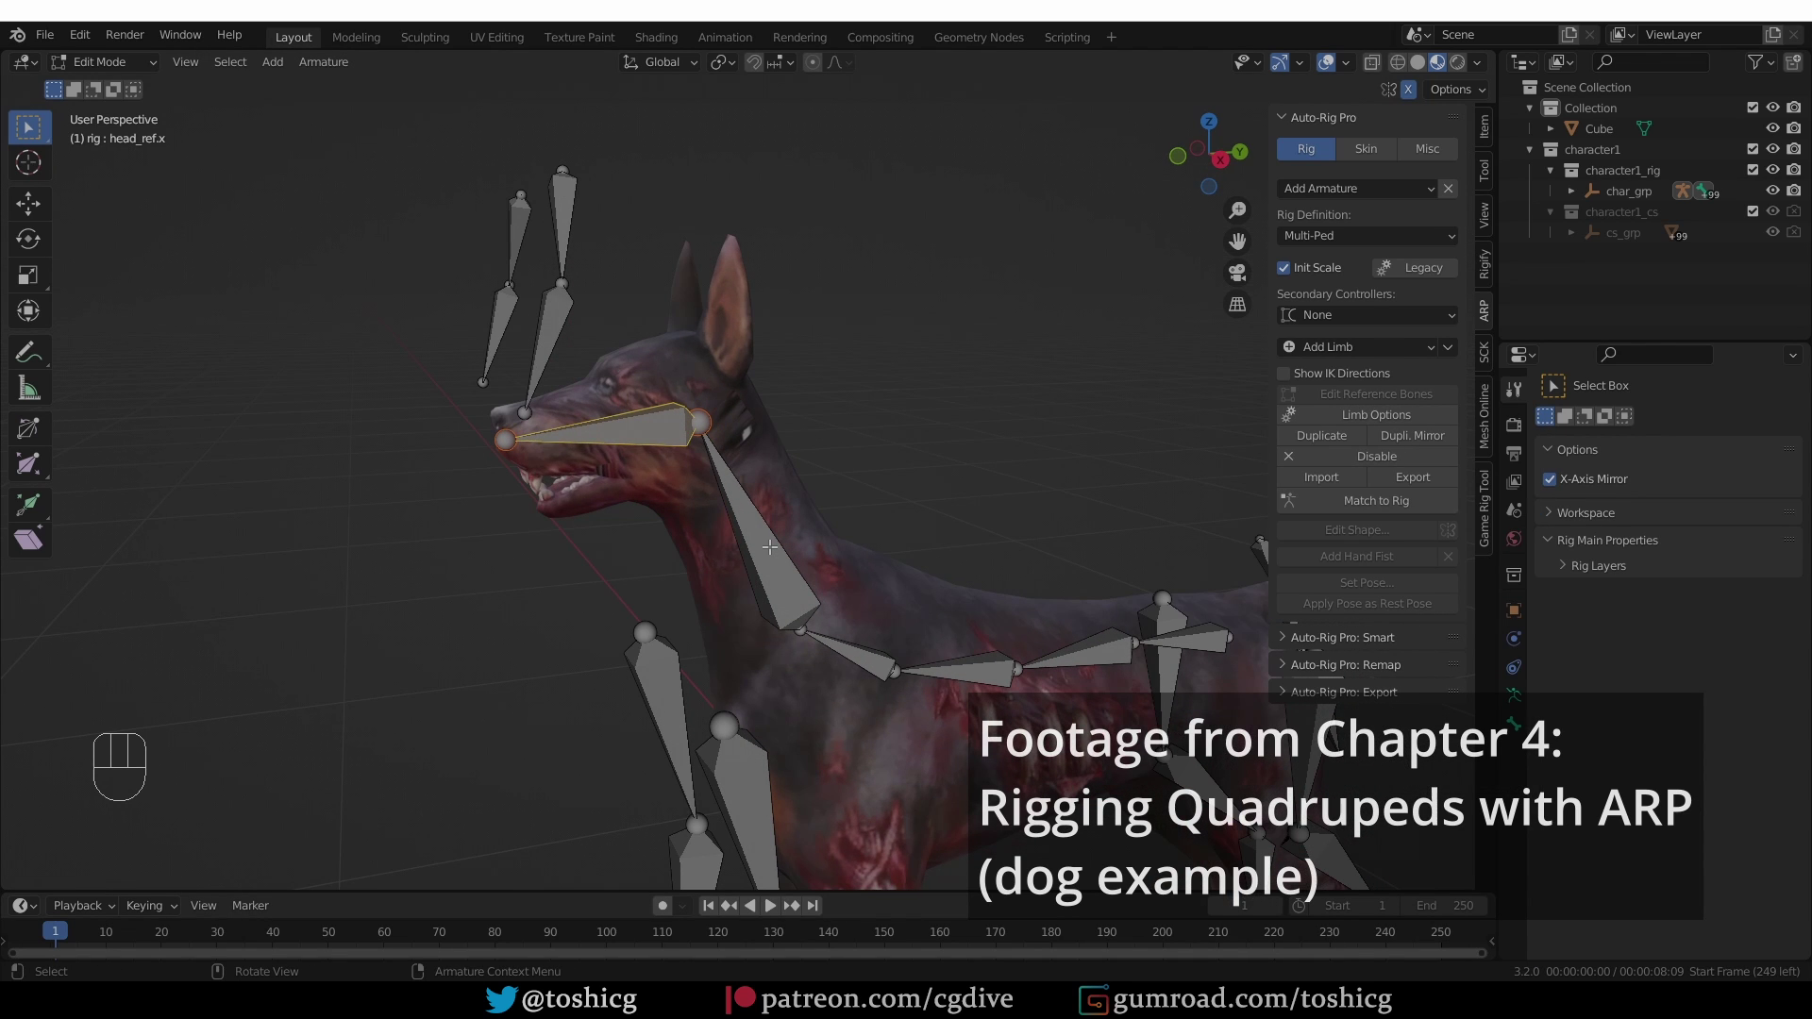
# - Try to subdivide the dog's neck reference bone, and undo the attempt
pyautogui.click(762, 548)
pyautogui.moveTo(757, 564); pyautogui.dragTo(761, 565, button='middle')
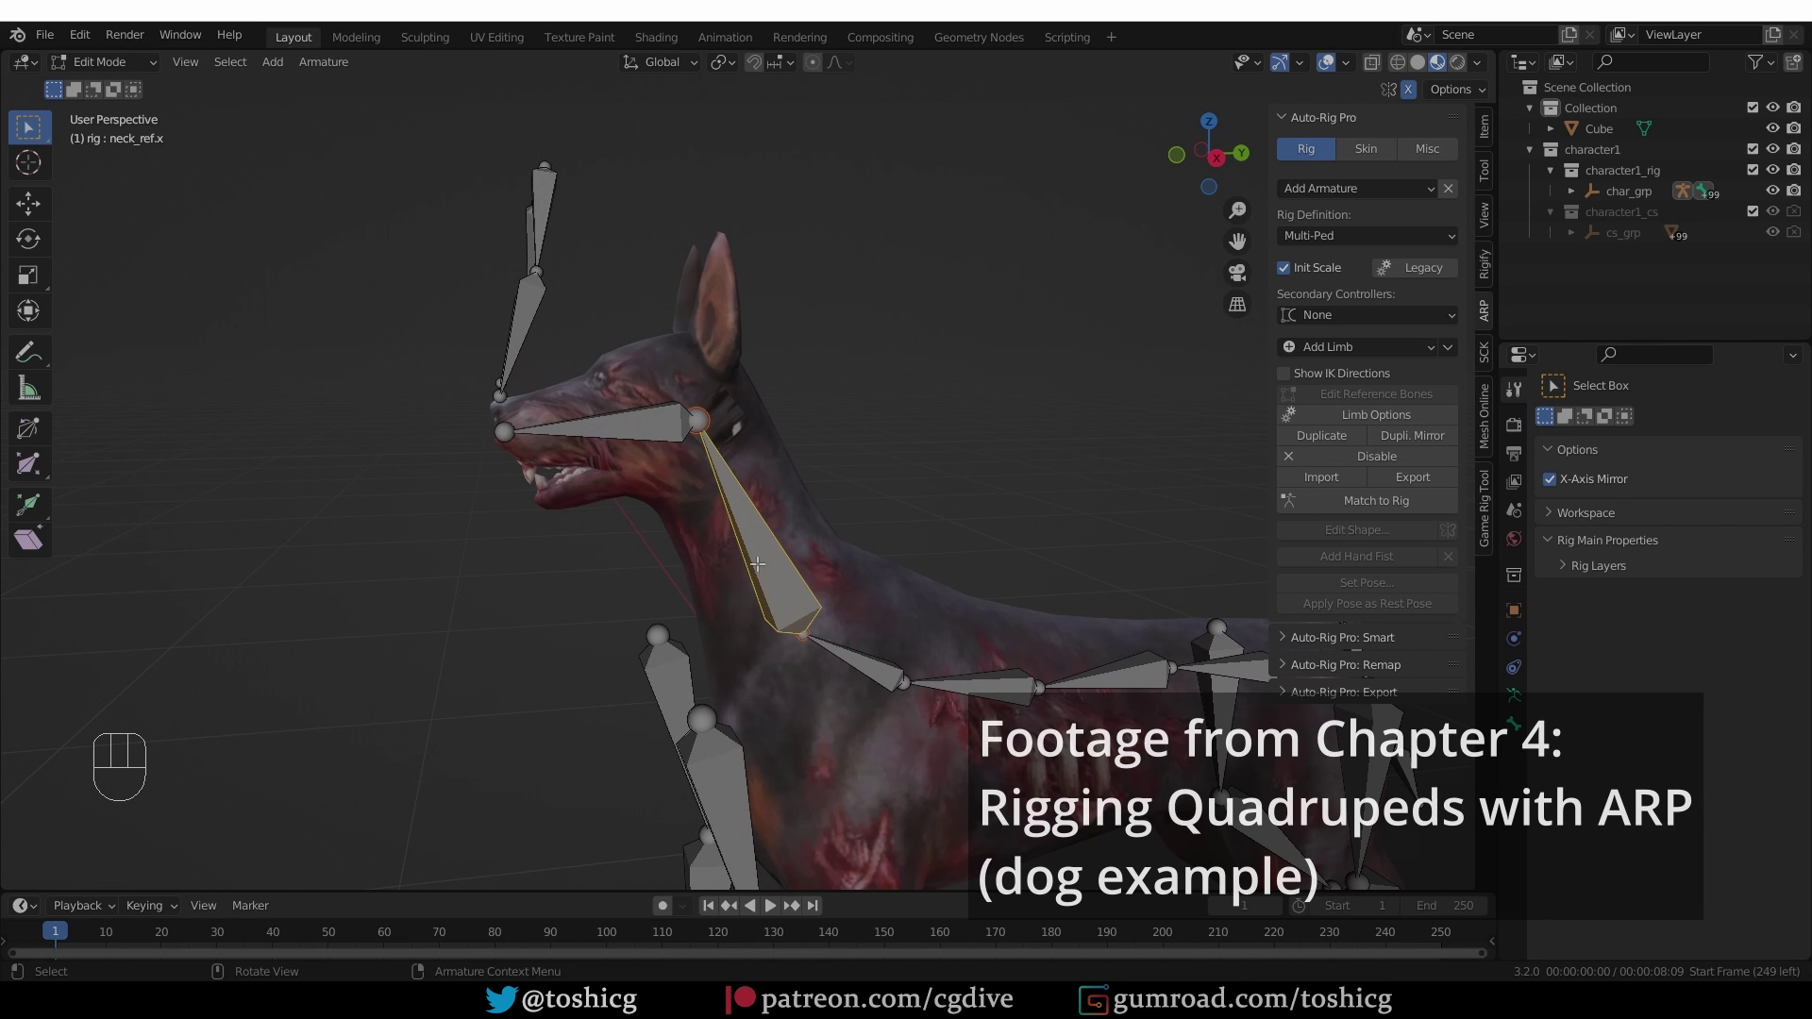
pyautogui.rightClick(810, 312)
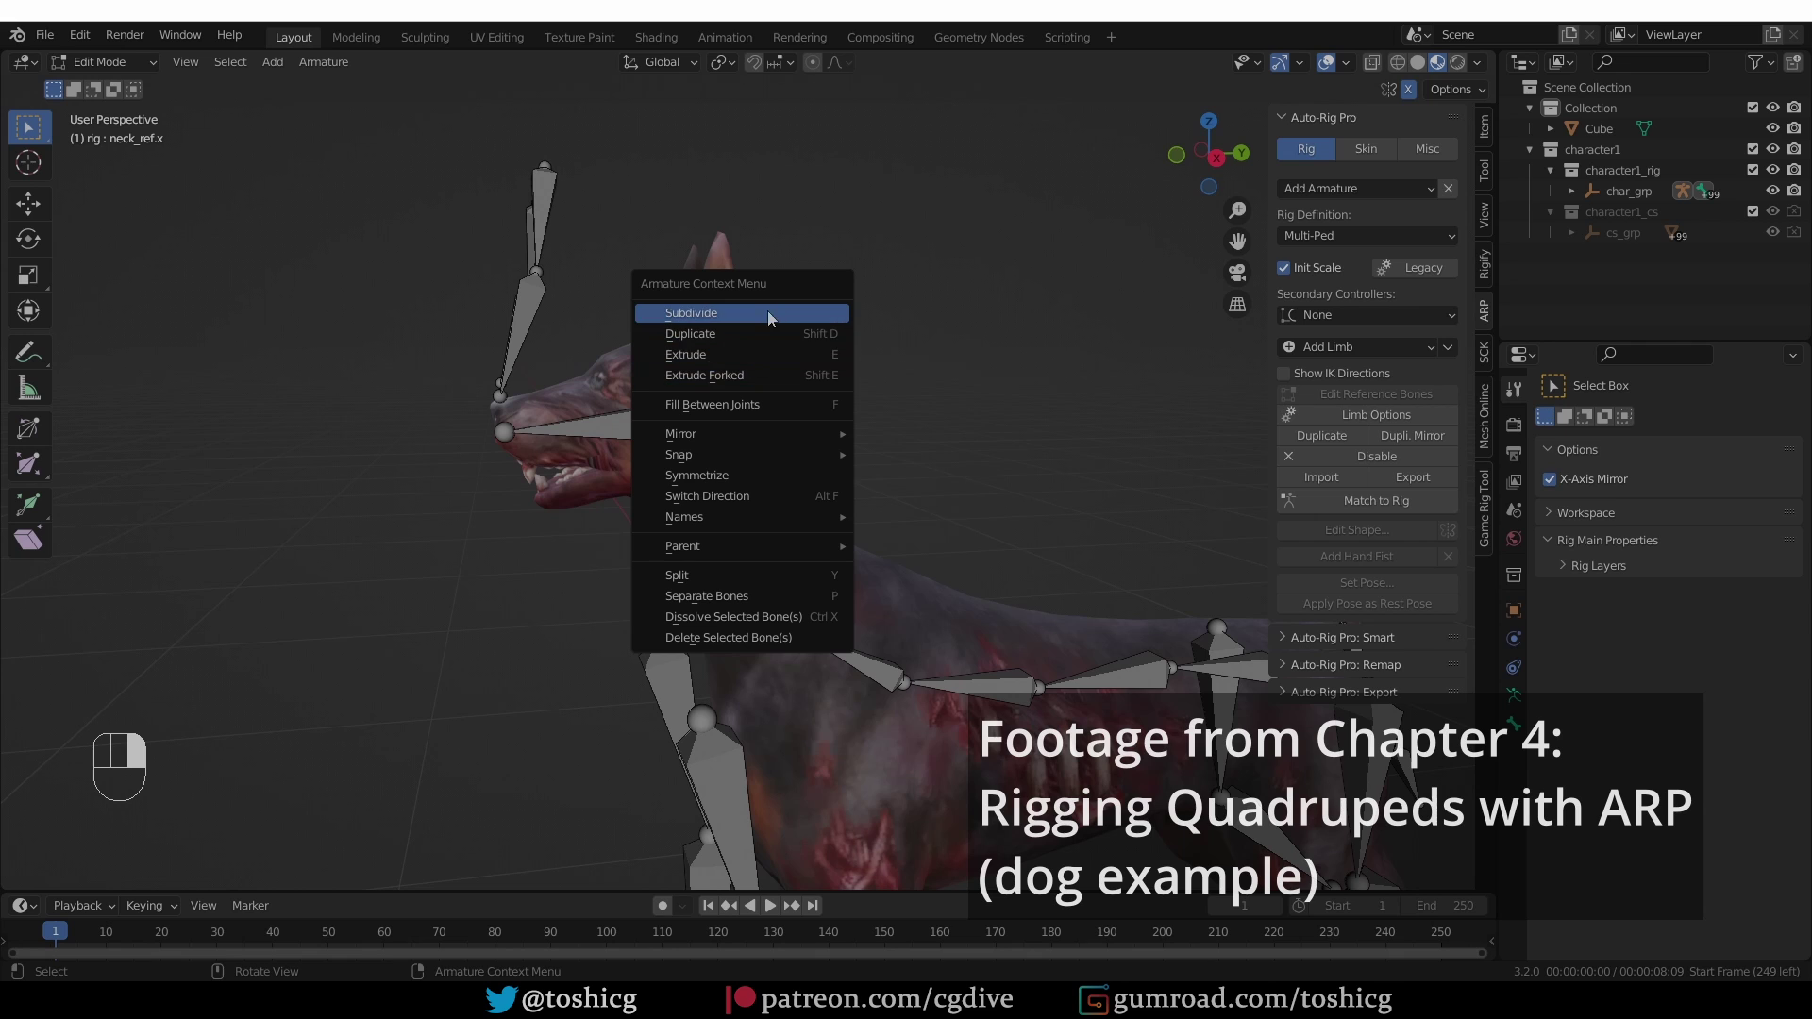
pyautogui.click(770, 315)
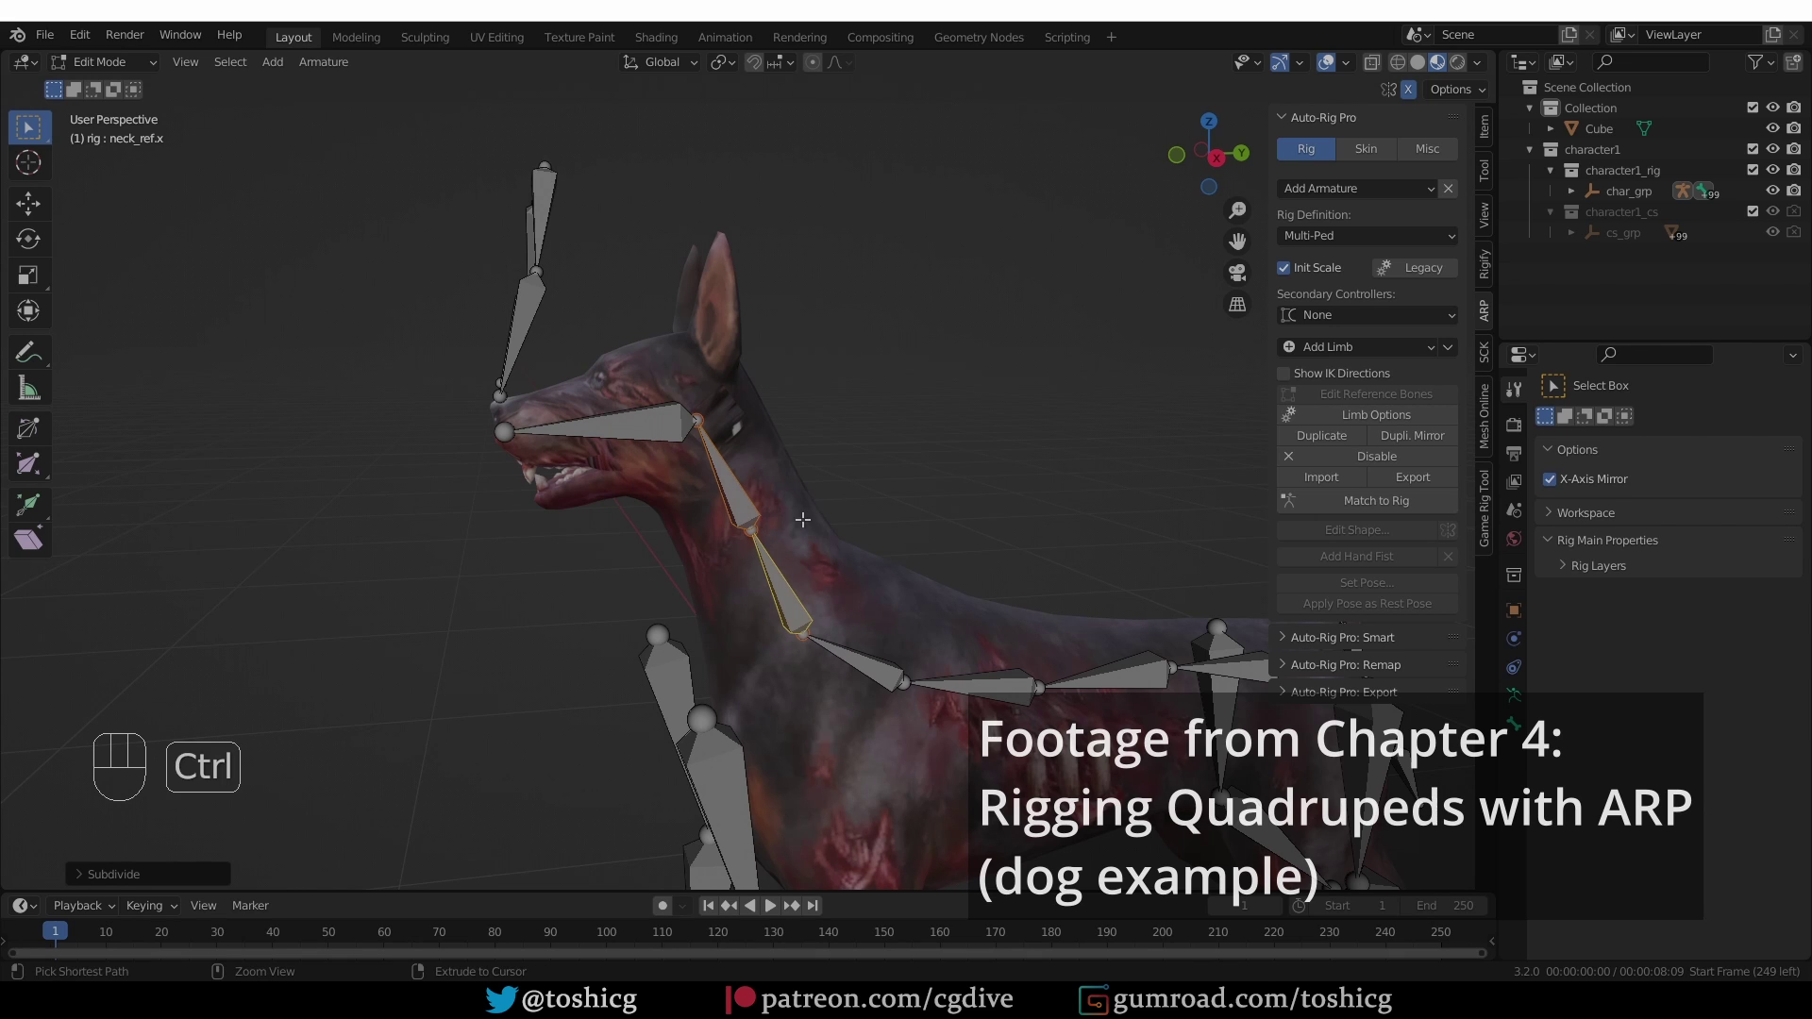
pyautogui.hotkey('ctrl', 'z')
pyautogui.hotkey('ctrl', 'z')
# - Try to extrude a bone about 0.145 m long from the head bone's tip at the muzzle, and undo it
pyautogui.click(526, 416)
pyautogui.press('e')
pyautogui.hotkey('ctrl', 'z')
pyautogui.press('e')
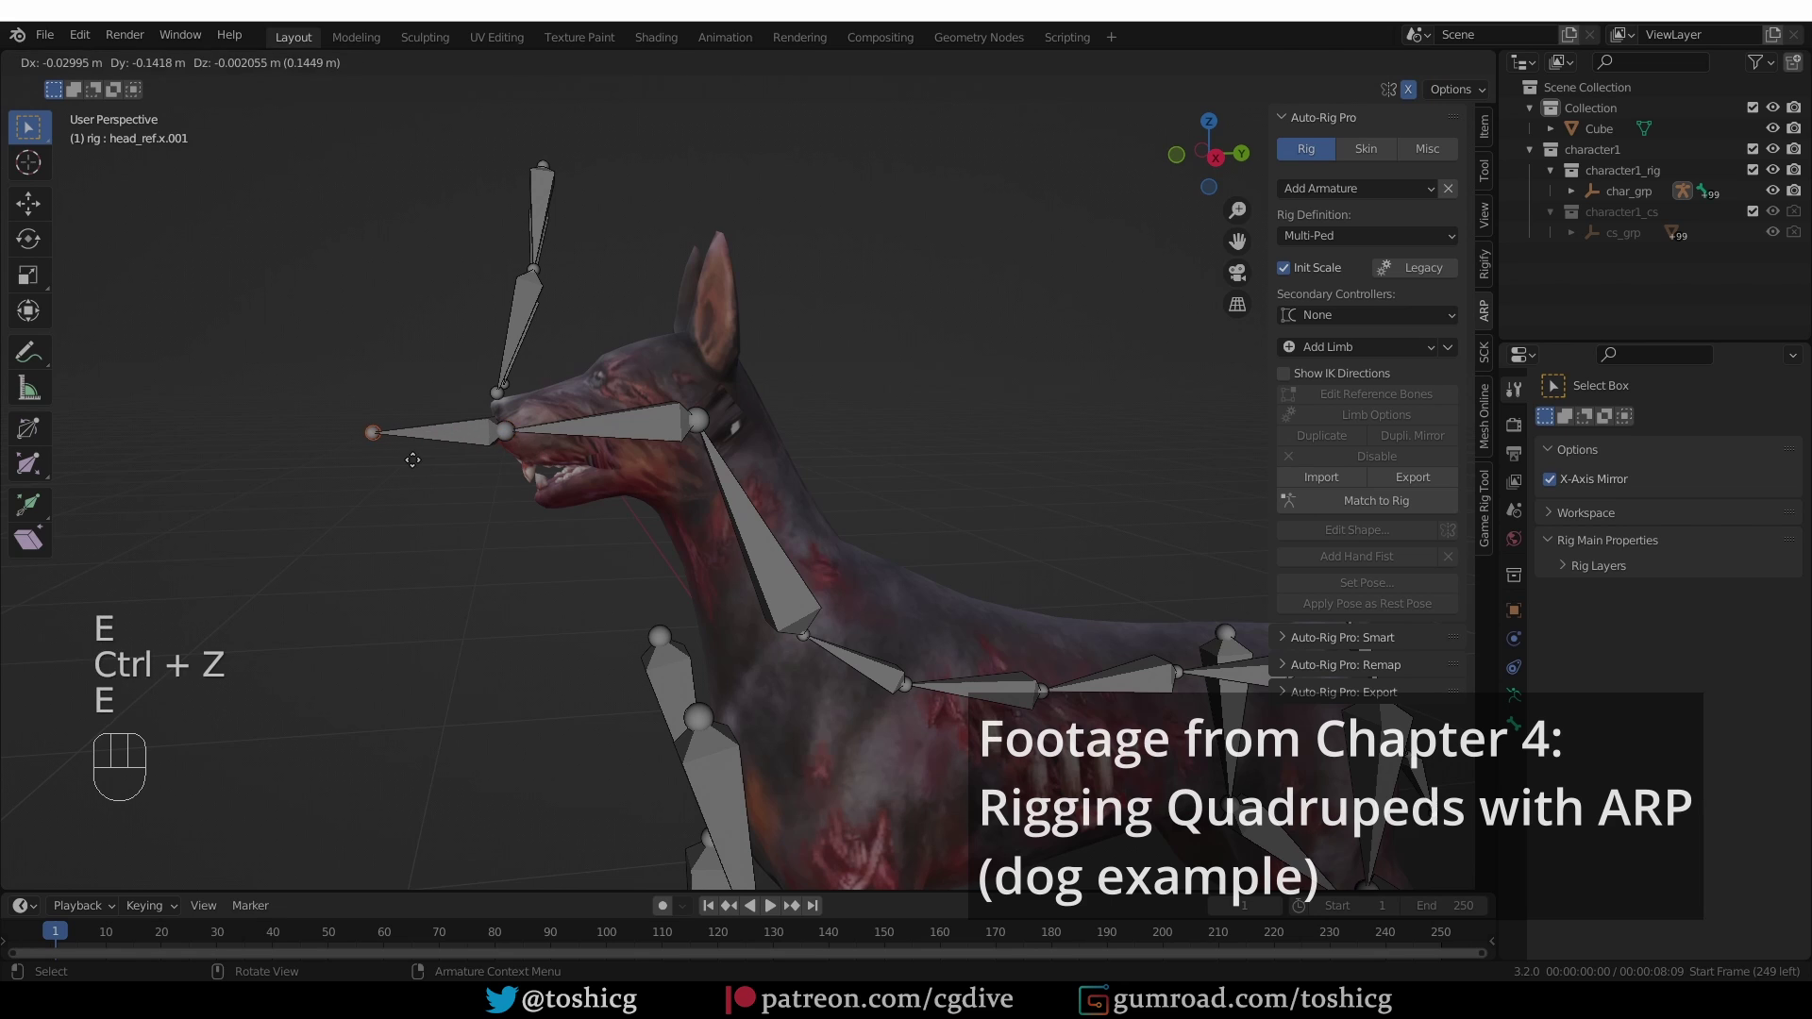
pyautogui.click(412, 459)
pyautogui.hotkey('ctrl', 'z')
pyautogui.hotkey('ctrl', 'z')
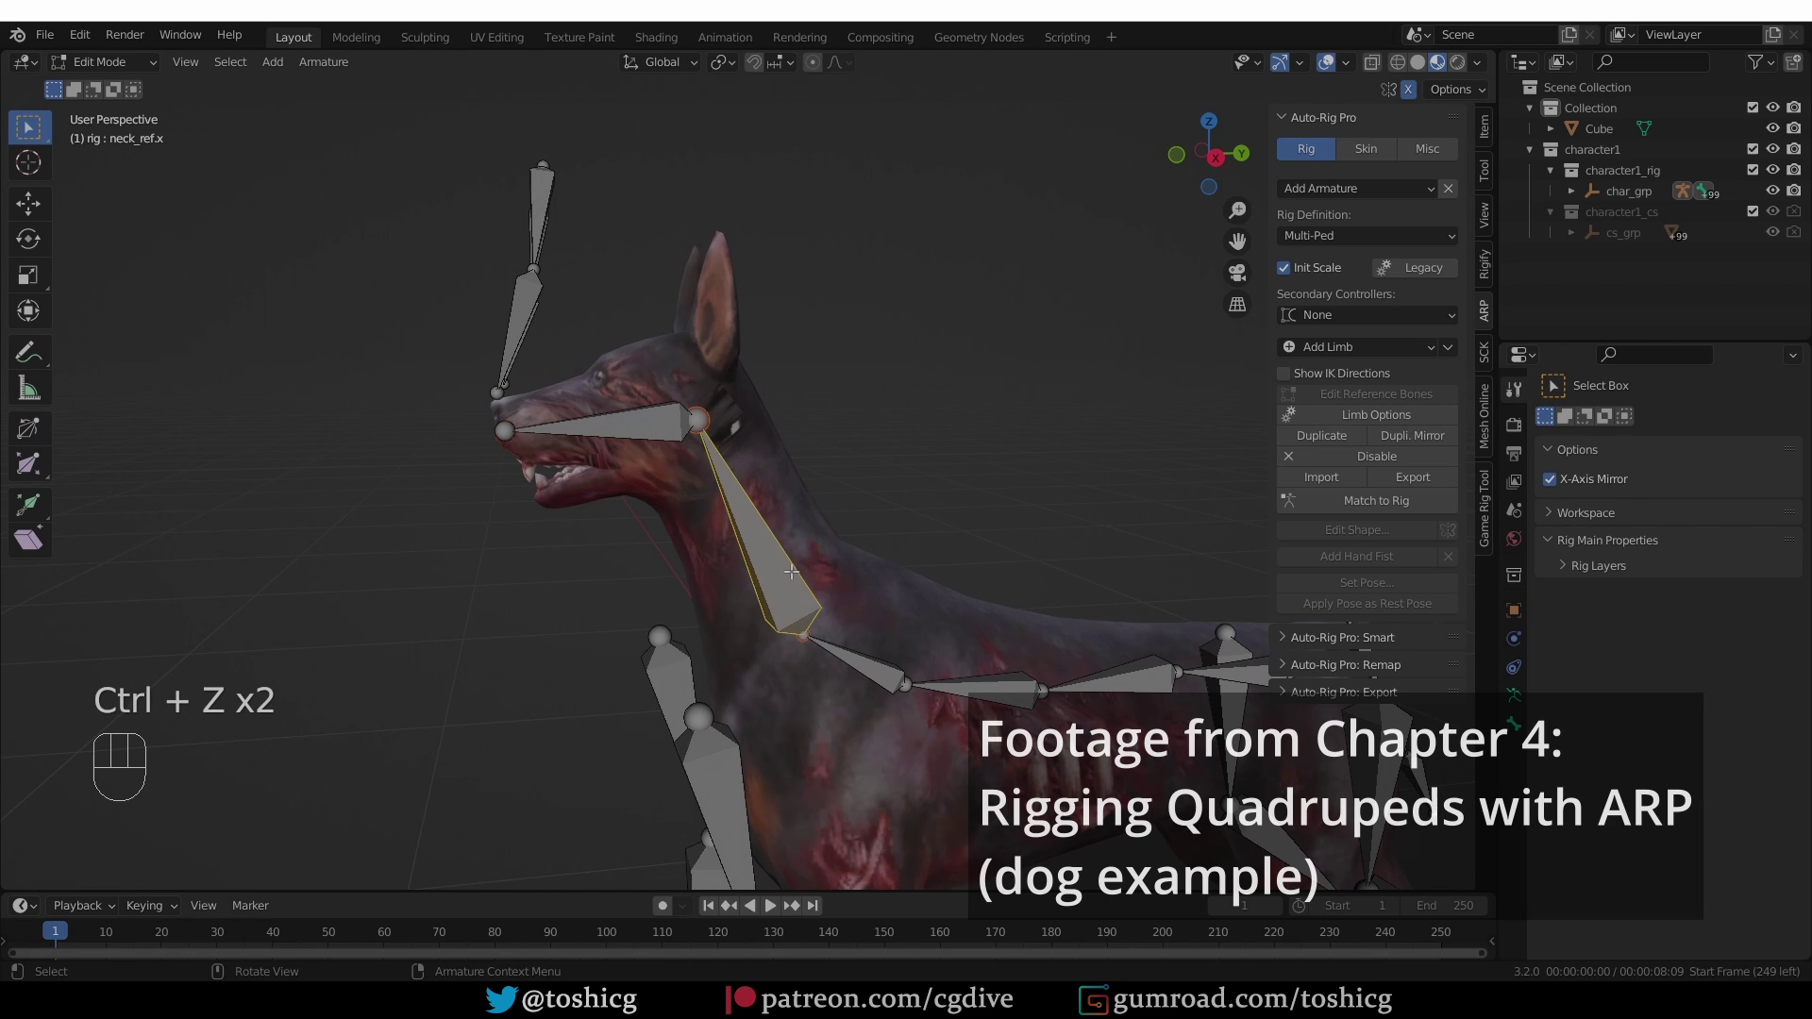
# - Increase the neck bone Count in the limb options of neck_ref.x
pyautogui.click(1369, 414)
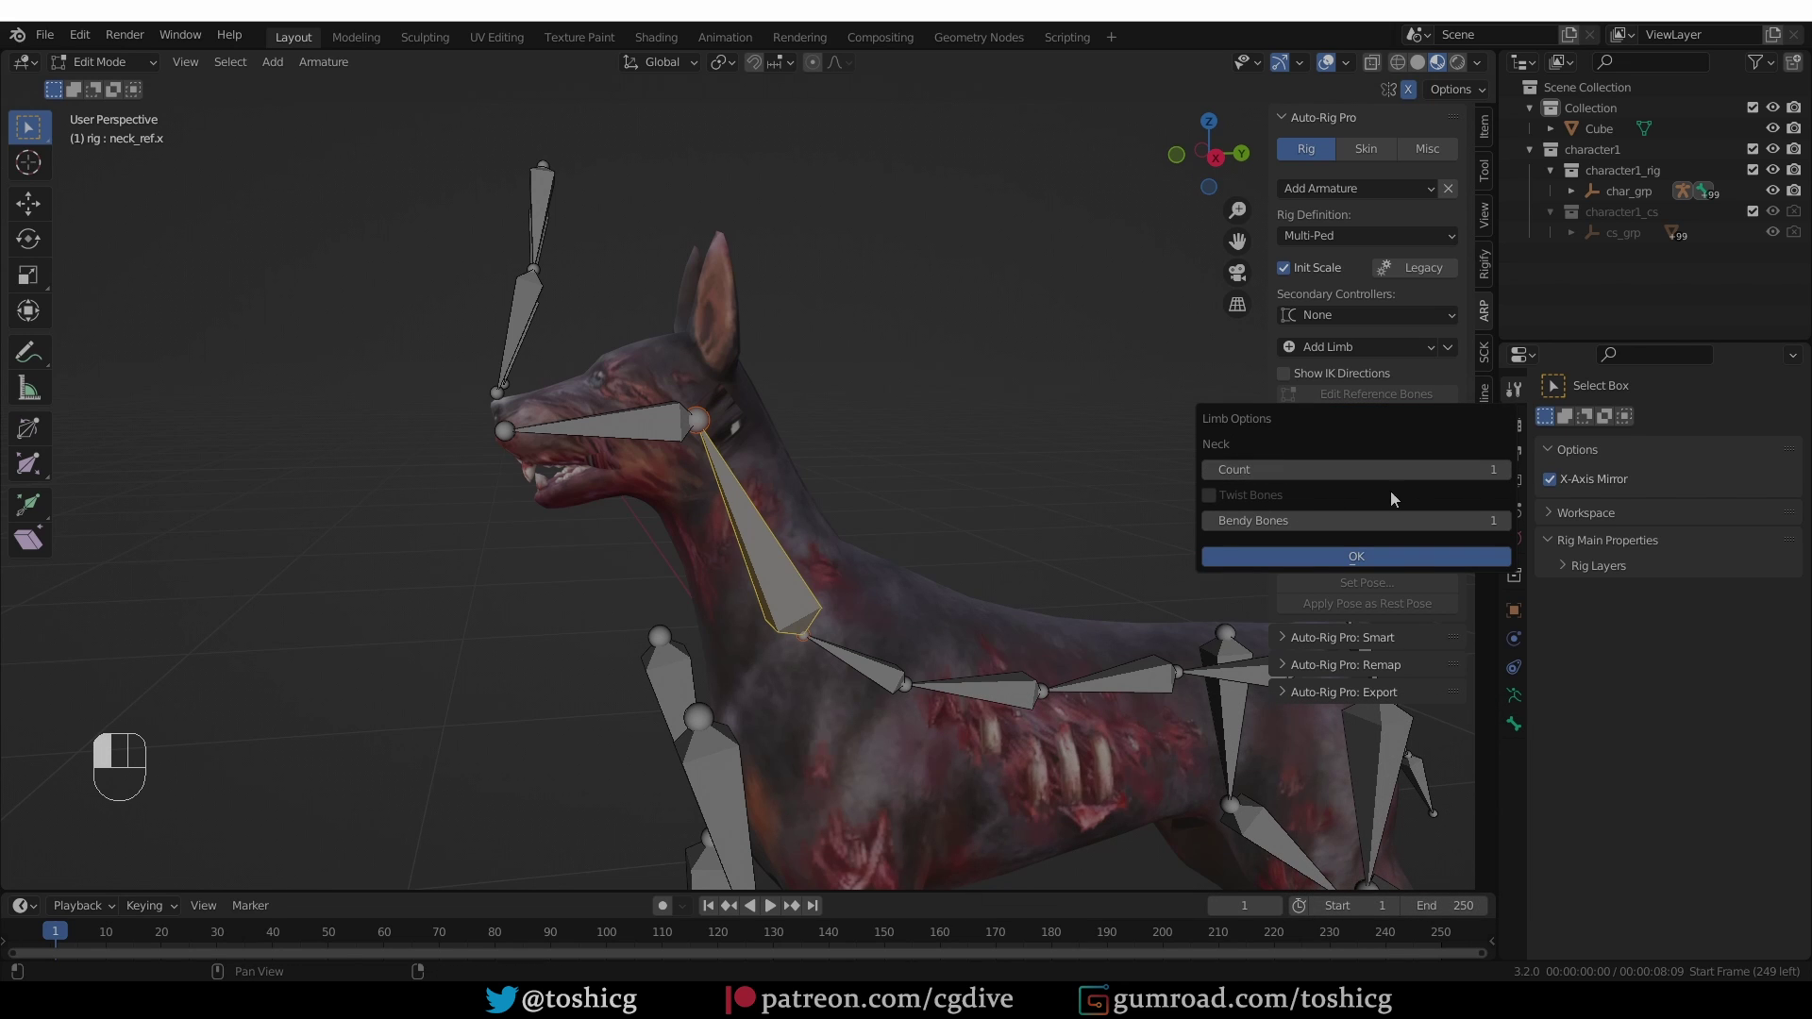
pyautogui.click(1501, 470)
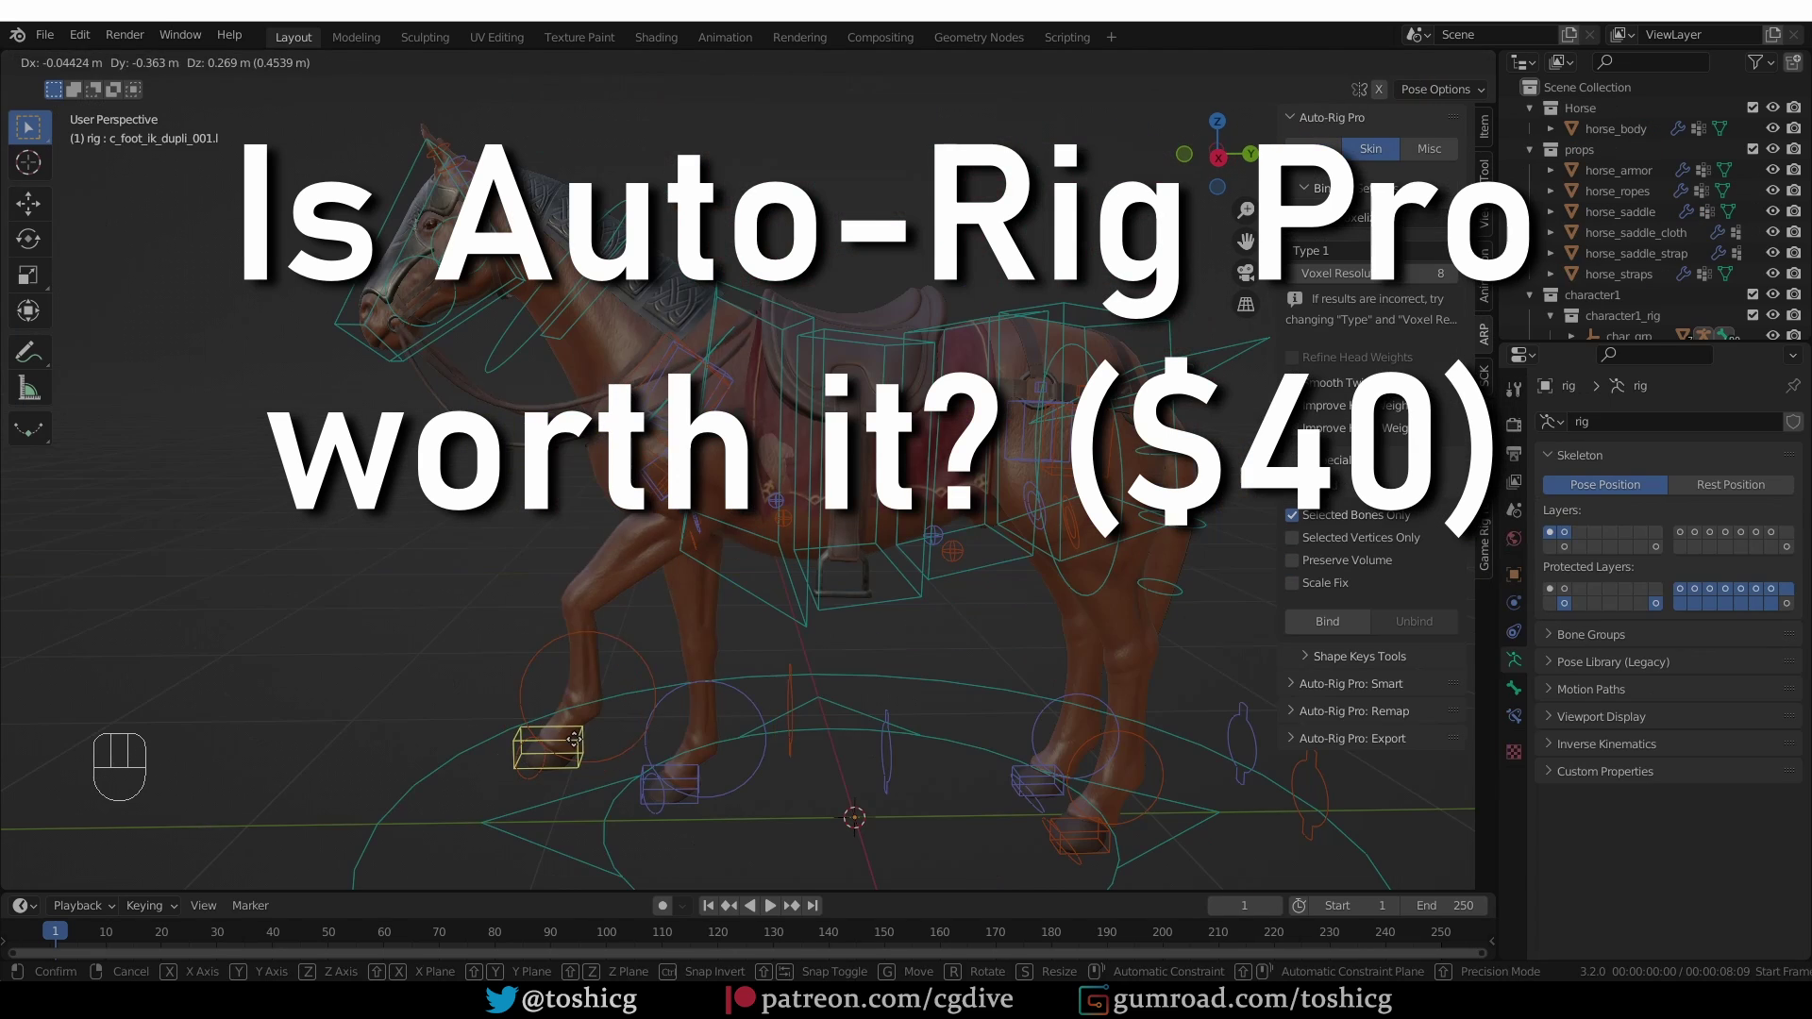
# - Move the horse's front foot IK controller about -0.05 m in X, -0.39 m in Y and 0.30 m in Z, and show only the last bone layer
pyautogui.click(564, 729)
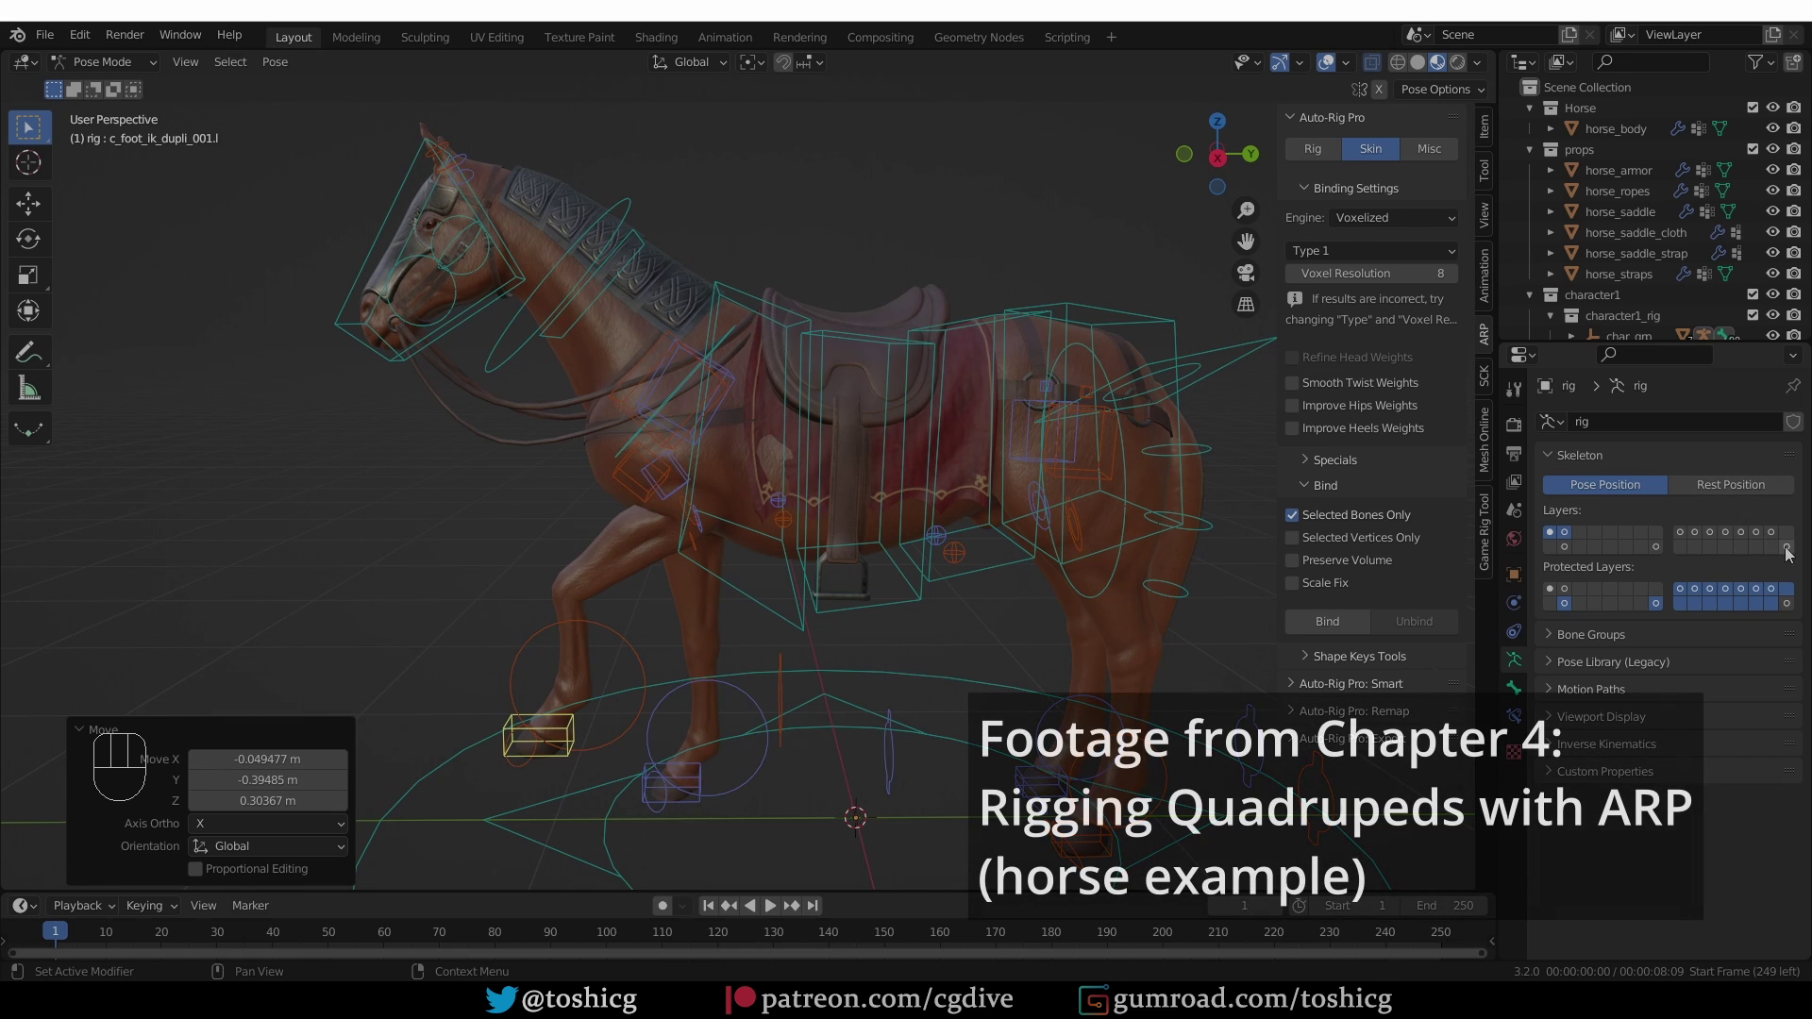
pyautogui.moveTo(810, 456); pyautogui.dragTo(802, 474, button='middle')
# - Enter Weight Paint mode on horse_body with the rig selected, and make the spine_02.x bone active
pyautogui.press('Tab')
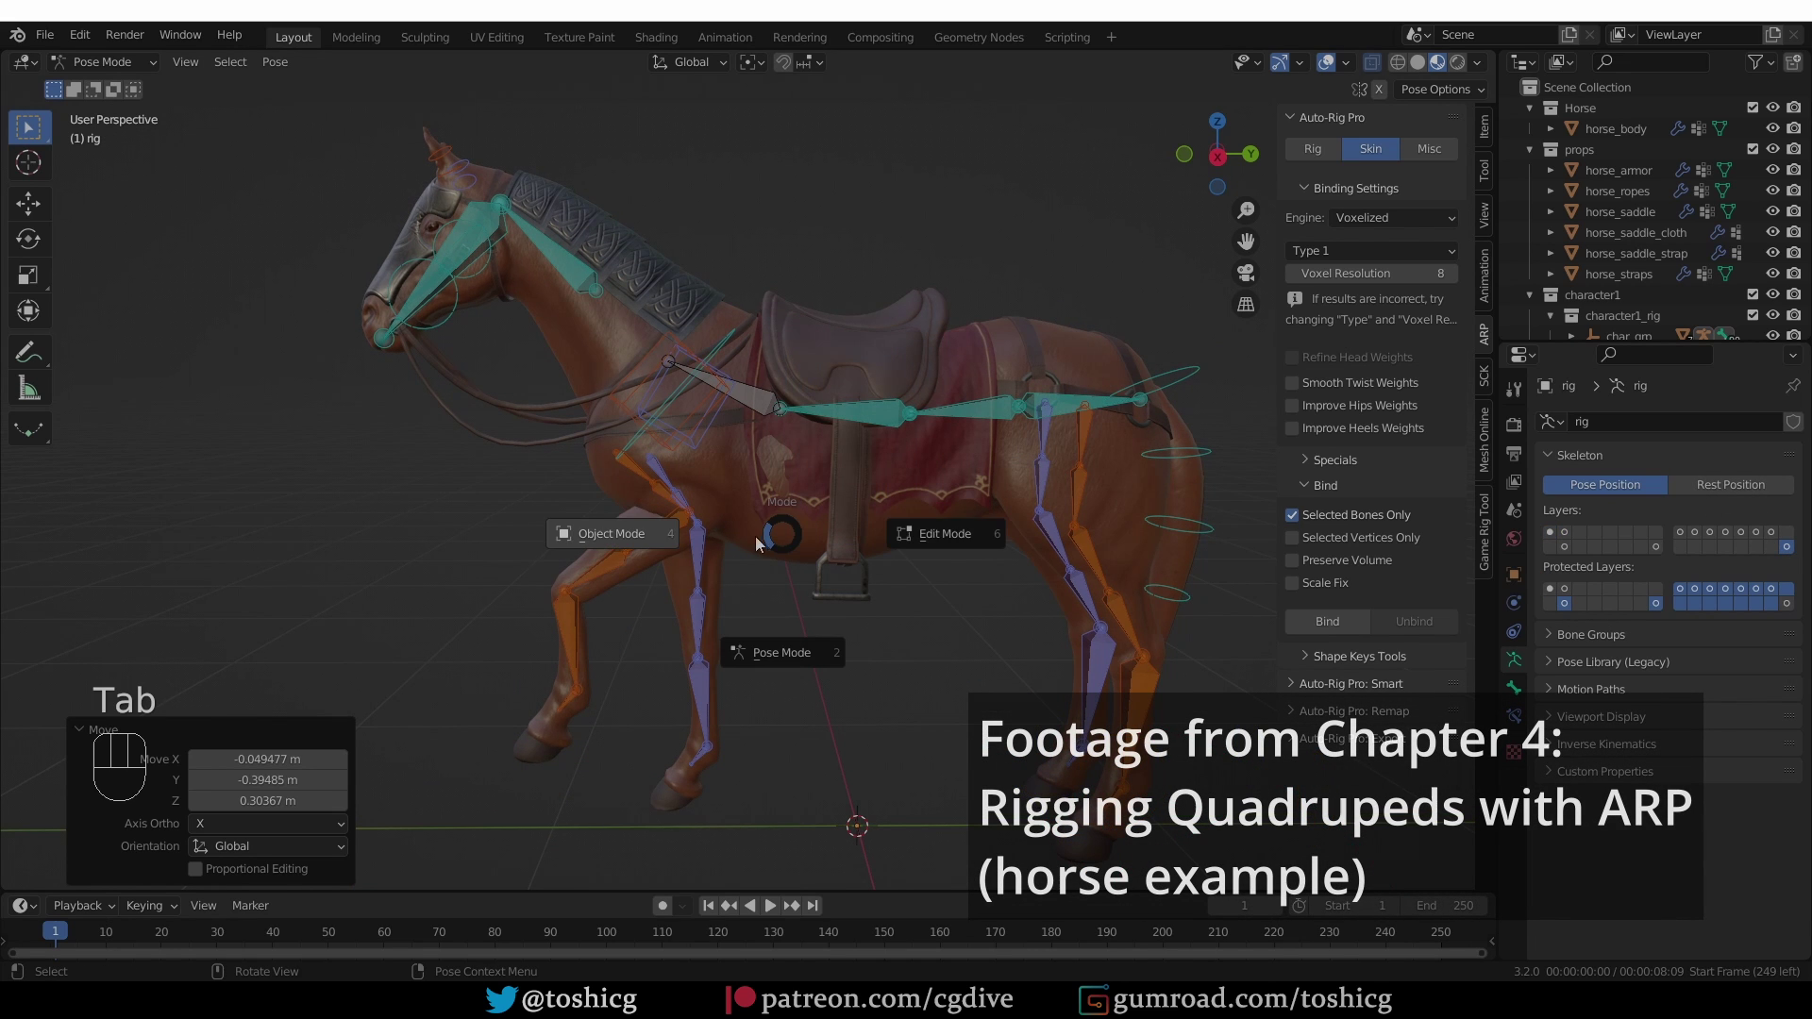
pyautogui.click(596, 543)
pyautogui.keyDown('shift'); pyautogui.click(789, 545); pyautogui.keyUp('shift')
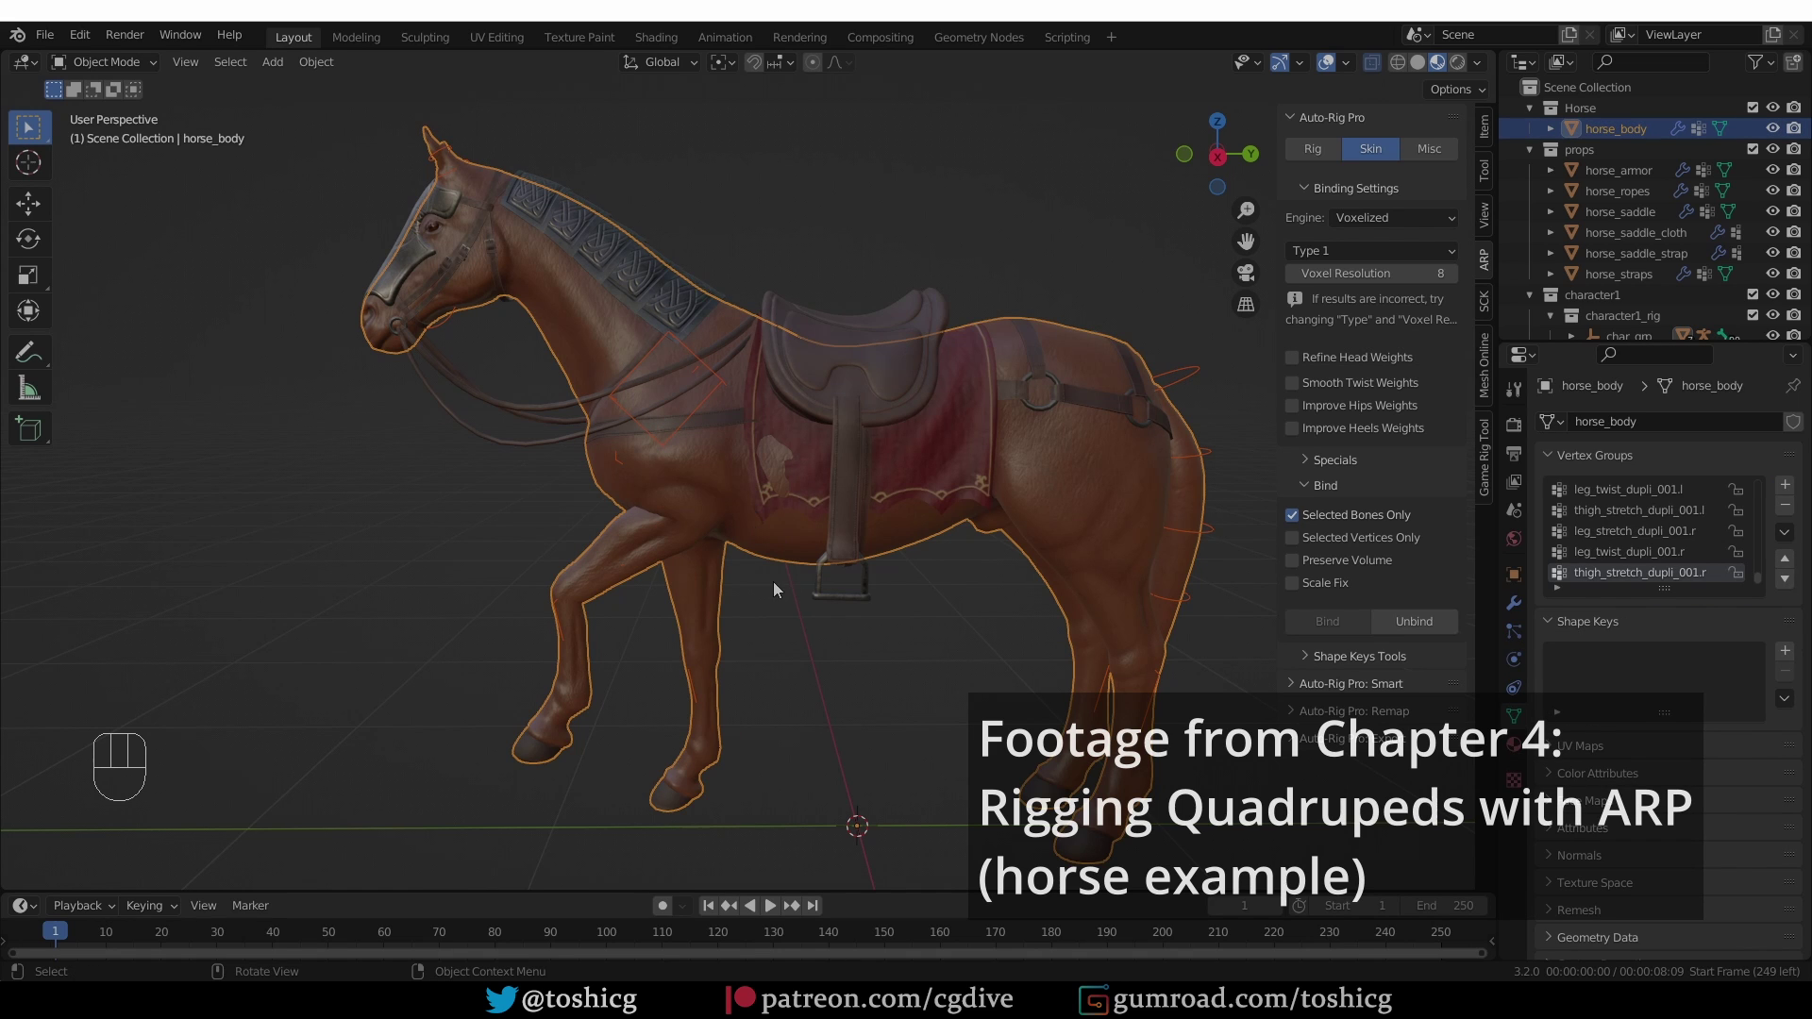
pyautogui.press('Tab')
pyautogui.click(612, 503)
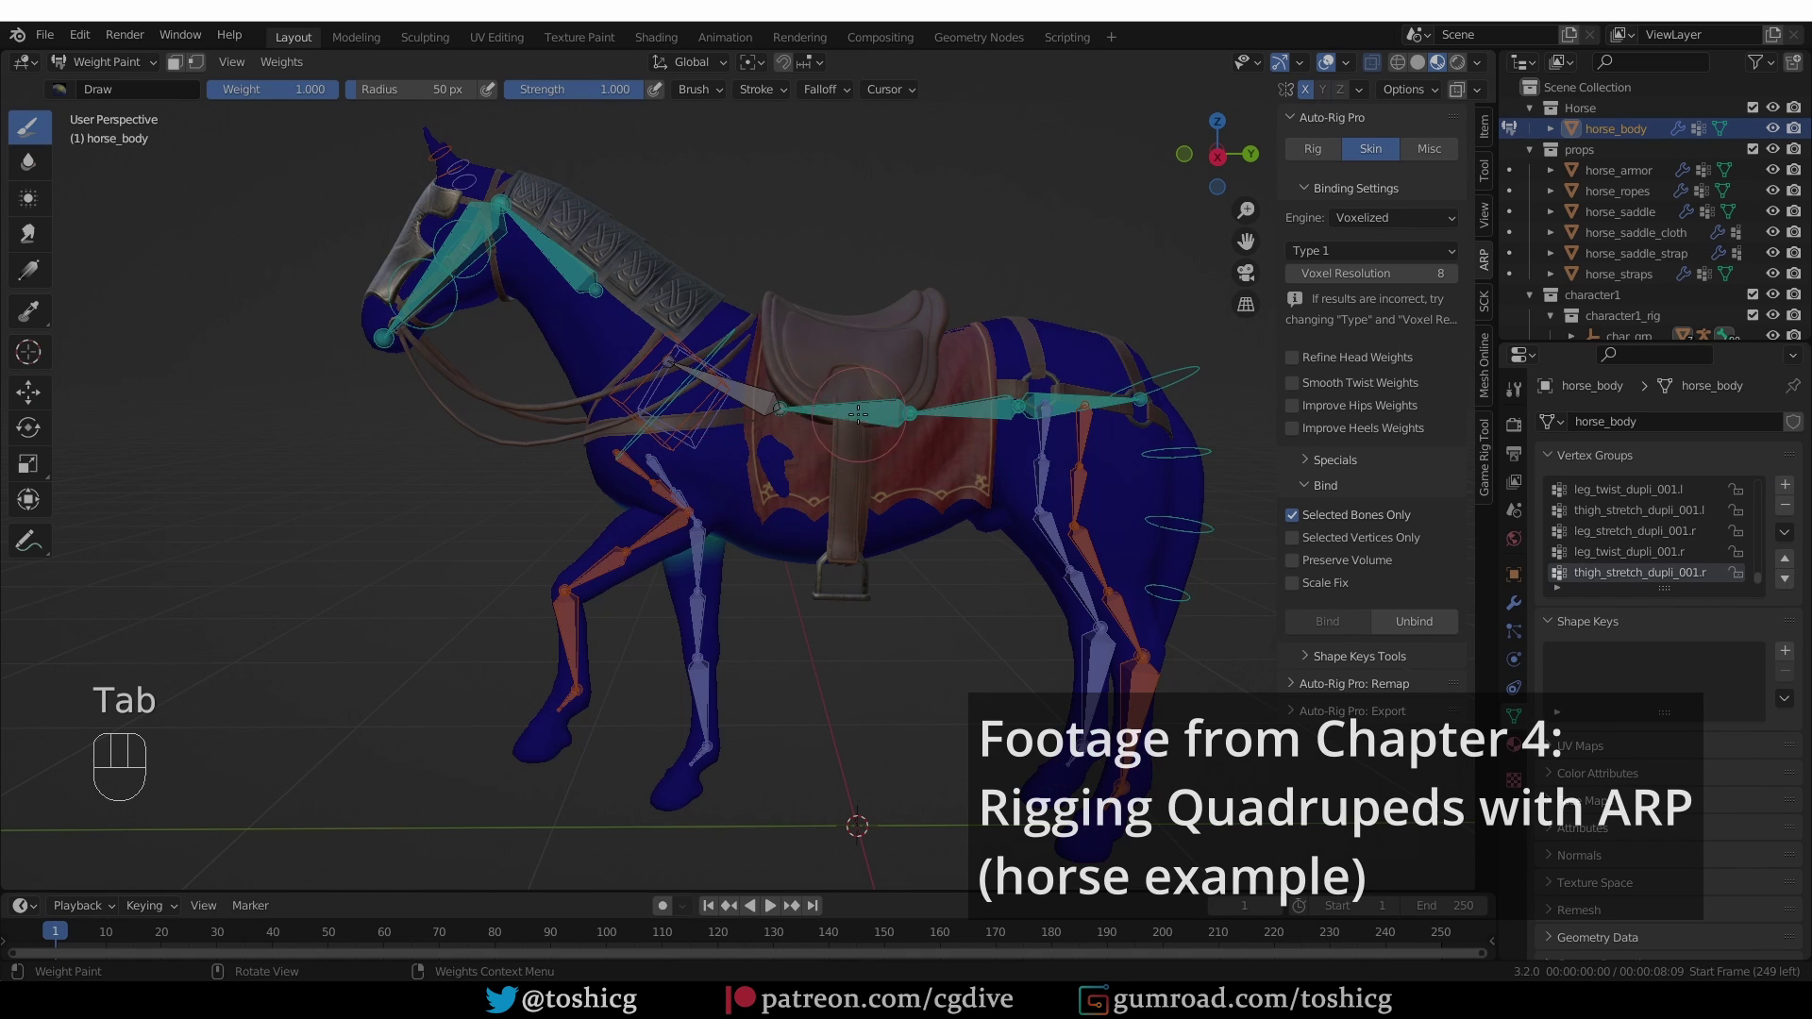
pyautogui.keyDown('ctrl'); pyautogui.click(816, 417); pyautogui.keyUp('ctrl')
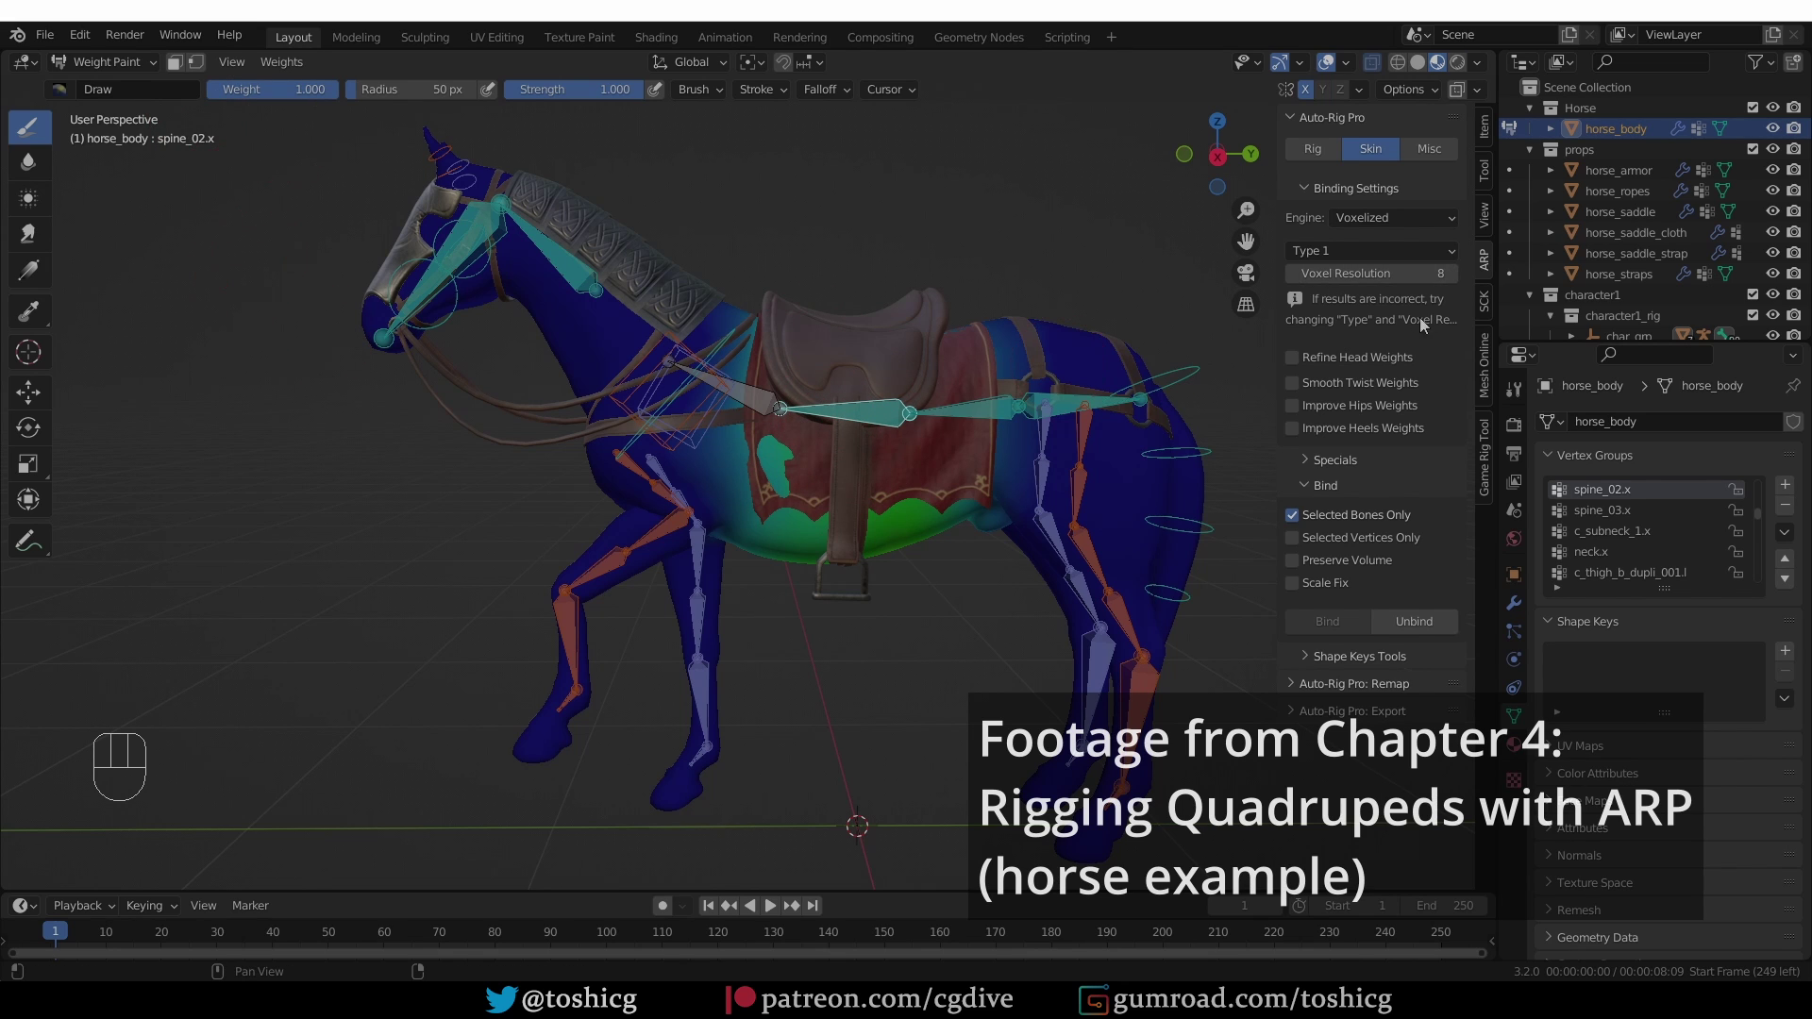
# - Show the Draw brush's symmetry settings and set its strength to 0.277
pyautogui.click(1483, 168)
pyautogui.click(1326, 626)
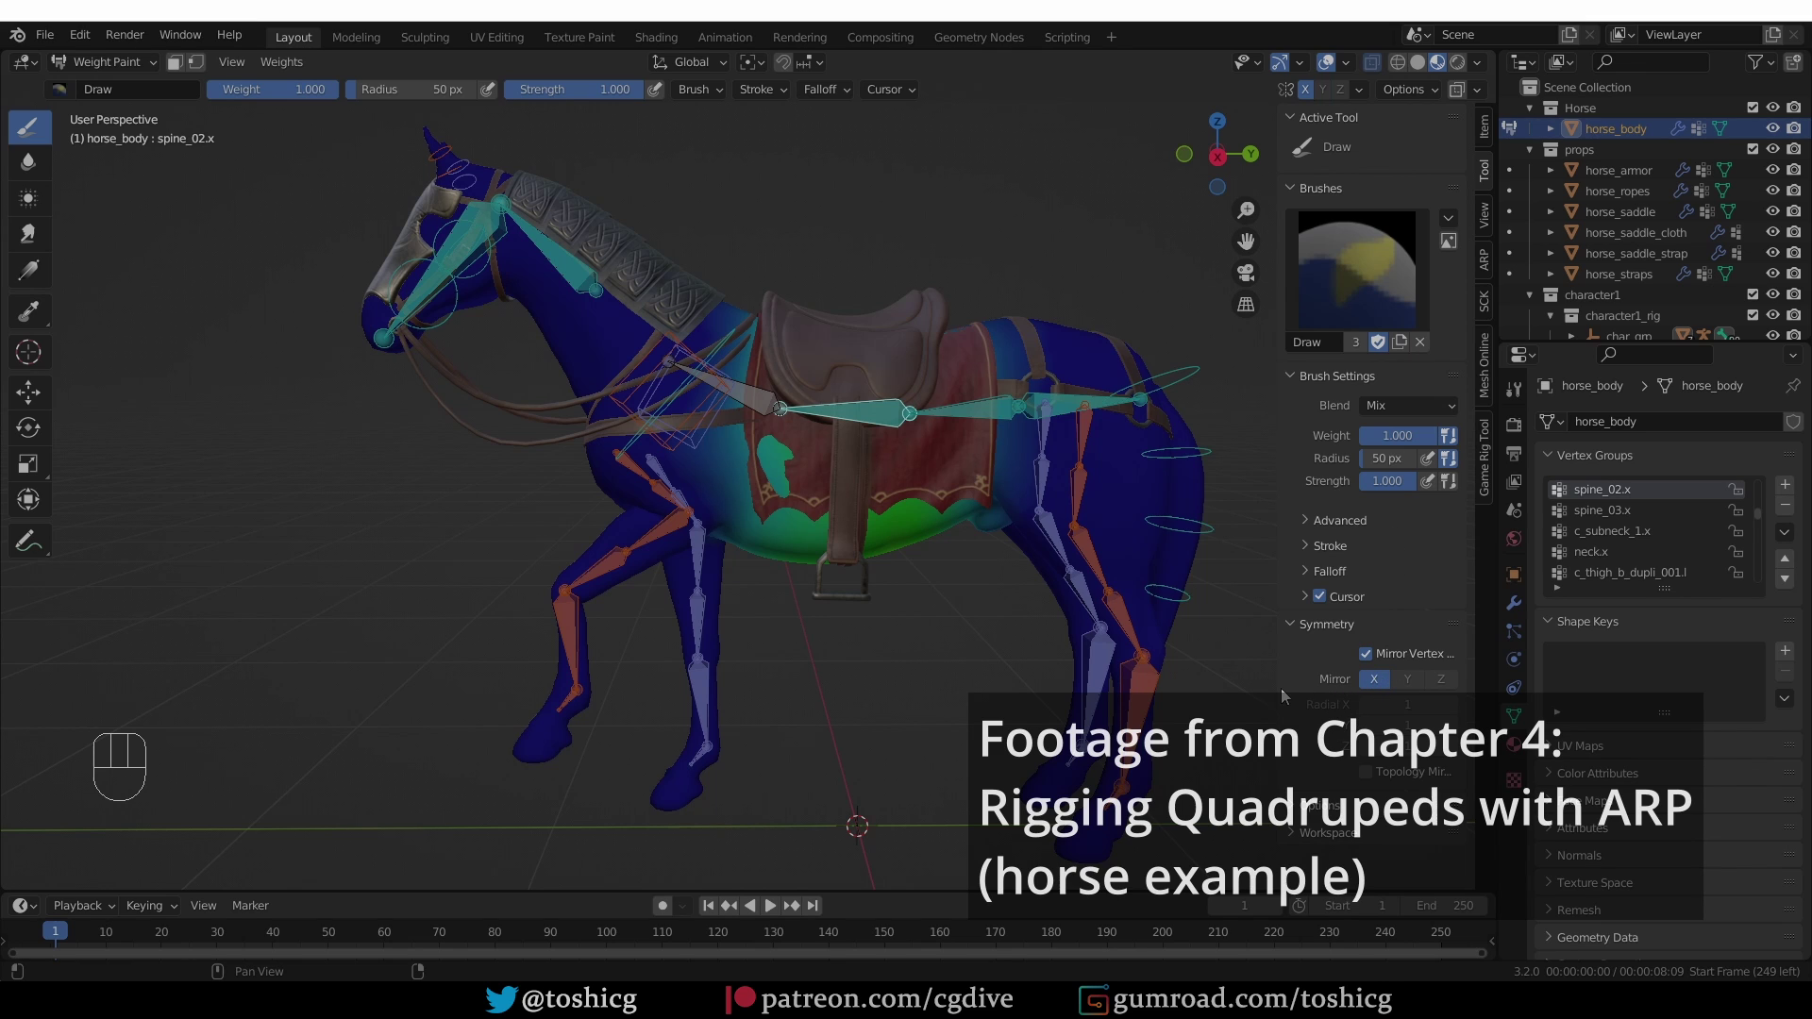
pyautogui.moveTo(1278, 694); pyautogui.dragTo(1233, 693)
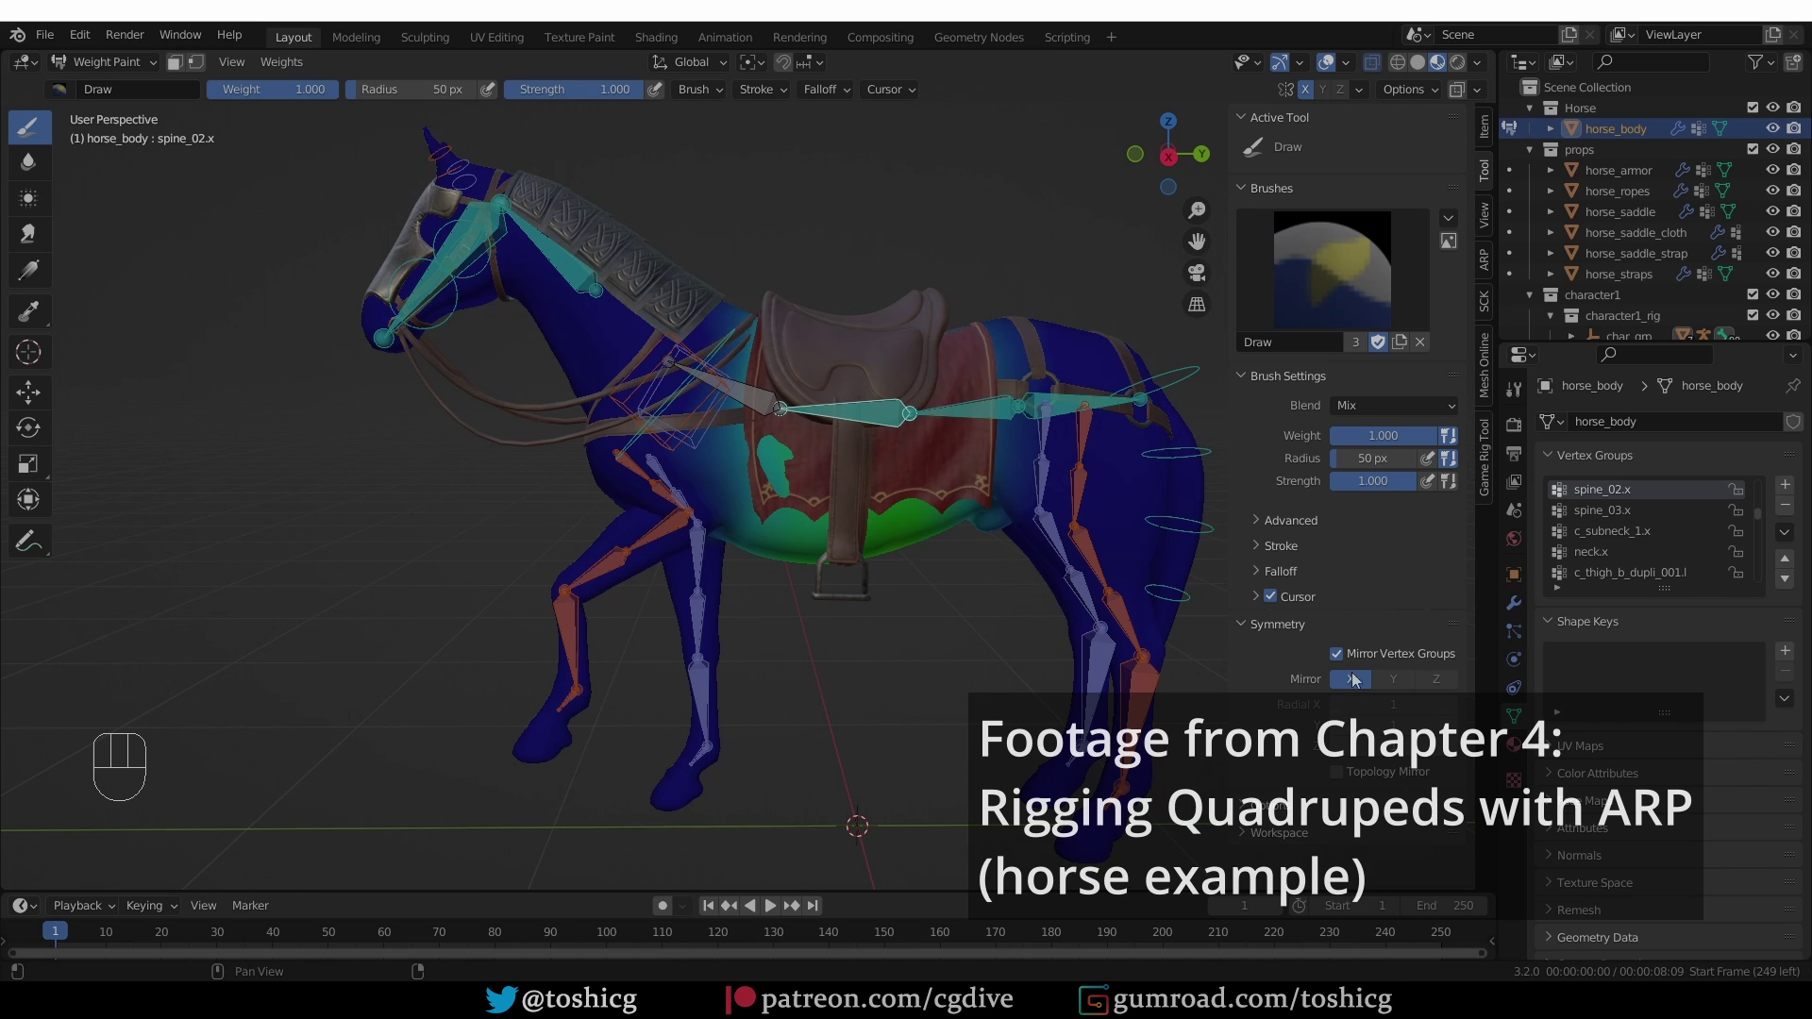
pyautogui.scroll(-2, 1326, 731)
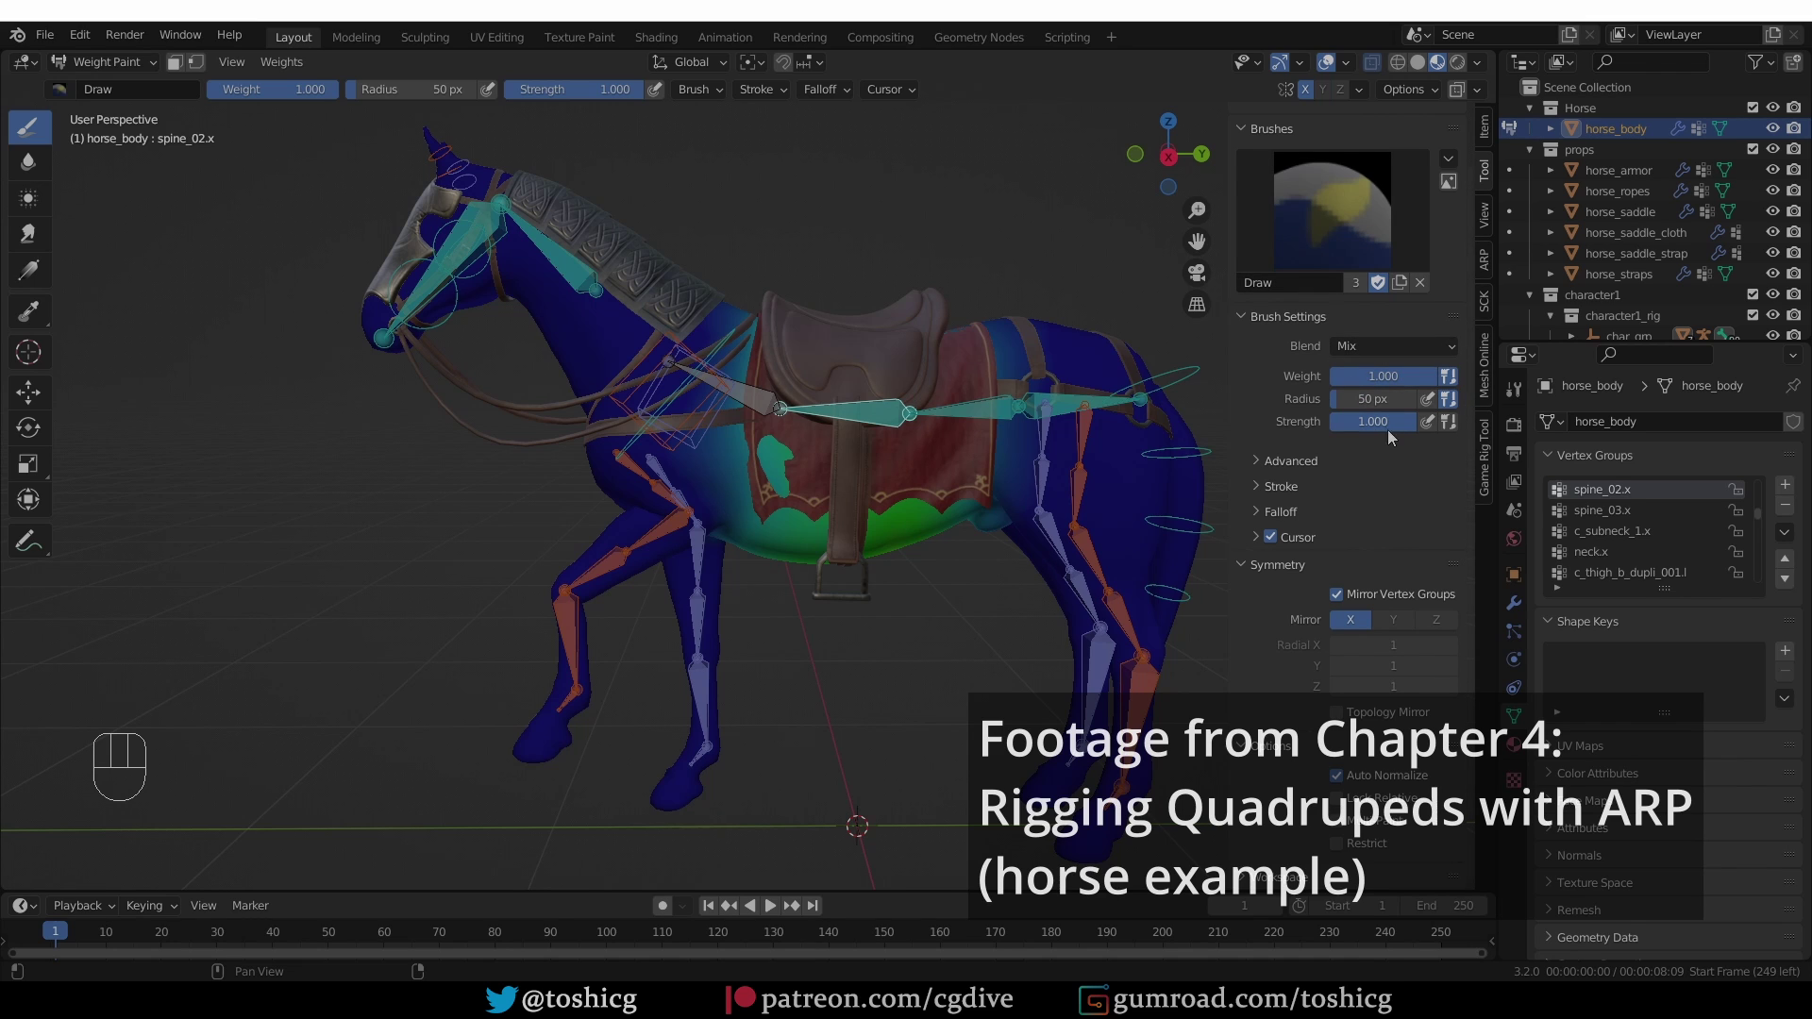
pyautogui.moveTo(1359, 421); pyautogui.dragTo(1354, 421)
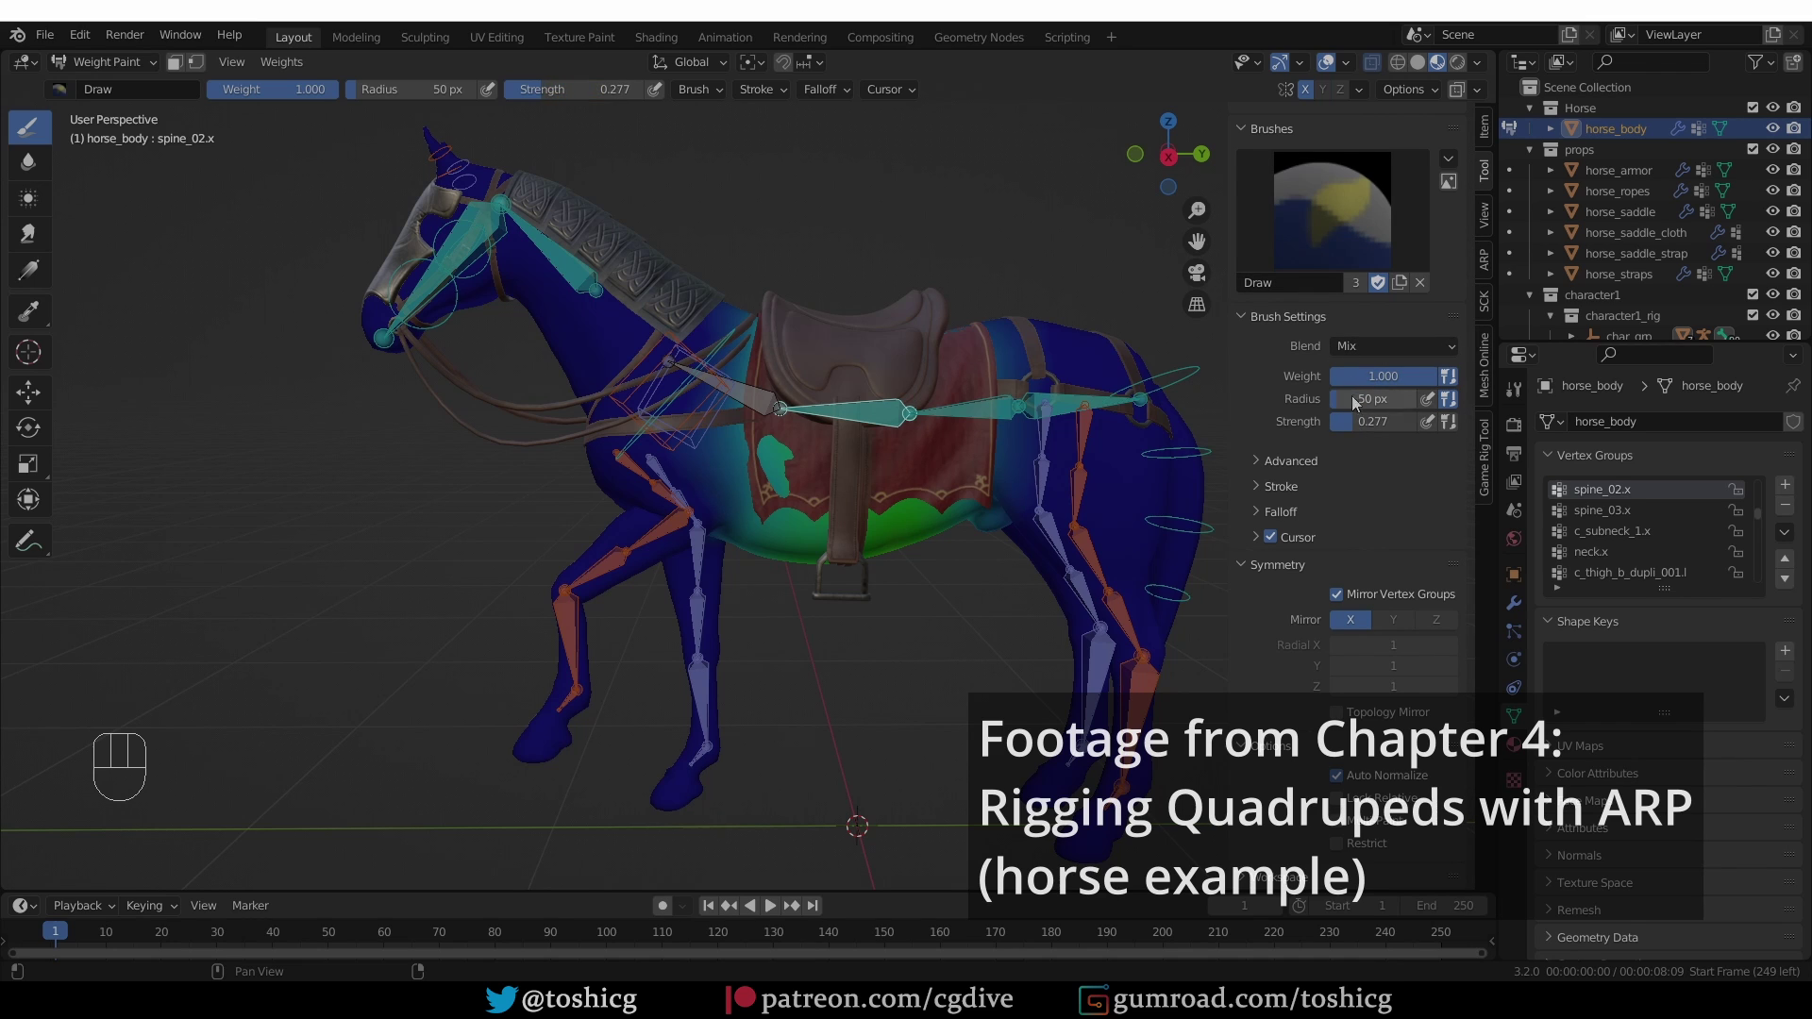
# - Set the brush radius to 91 px and paint stronger spine_02.x weights on the horse's belly below the saddle cloth
pyautogui.moveTo(801, 507); pyautogui.dragTo(806, 507, button='middle')
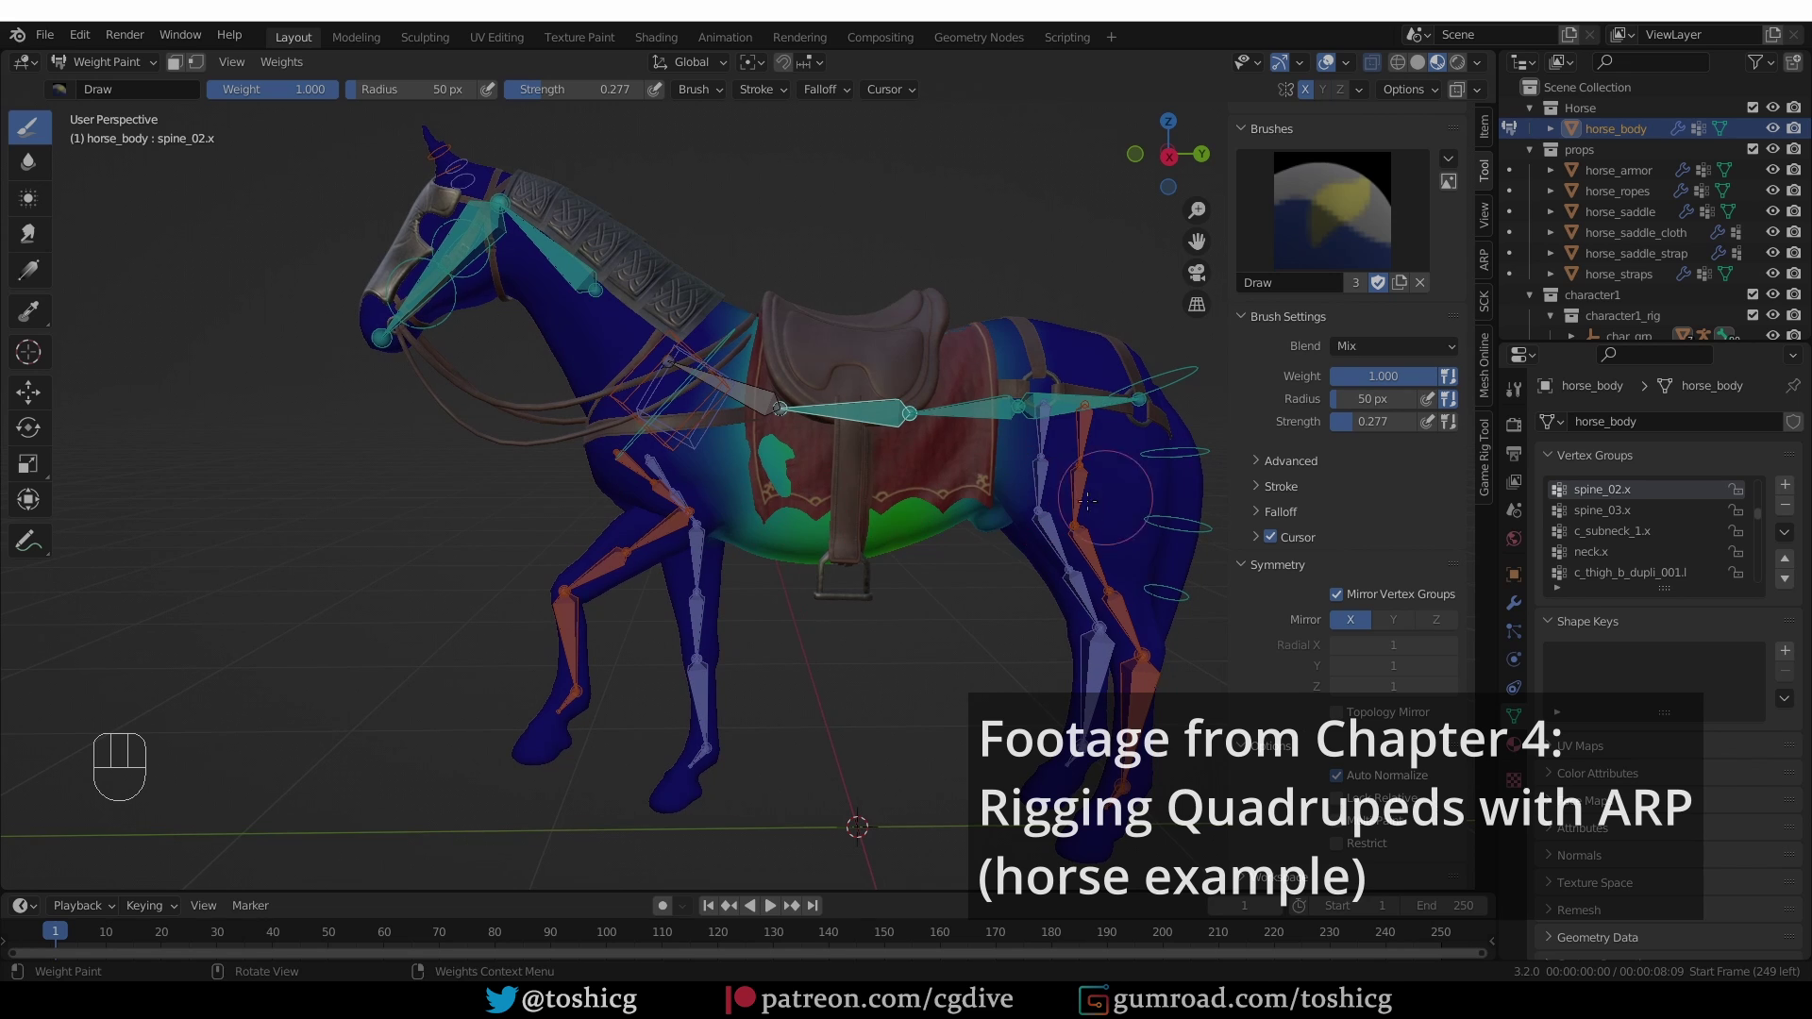
pyautogui.press('f')
pyautogui.click(834, 487)
pyautogui.moveTo(832, 488); pyautogui.dragTo(800, 544)
pyautogui.moveTo(888, 614); pyautogui.dragTo(831, 496, button='middle')
pyautogui.moveTo(827, 496)
pyautogui.mouseDown()
pyautogui.moveTo(814, 519)
pyautogui.moveTo(897, 503)
pyautogui.moveTo(793, 514)
pyautogui.mouseUp()
pyautogui.moveTo(783, 491); pyautogui.dragTo(774, 613, button='middle')
pyautogui.moveTo(839, 461)
pyautogui.mouseDown()
pyautogui.moveTo(790, 484)
pyautogui.moveTo(773, 465)
pyautogui.moveTo(778, 500)
pyautogui.mouseUp()
pyautogui.scroll(3, 772, 463)
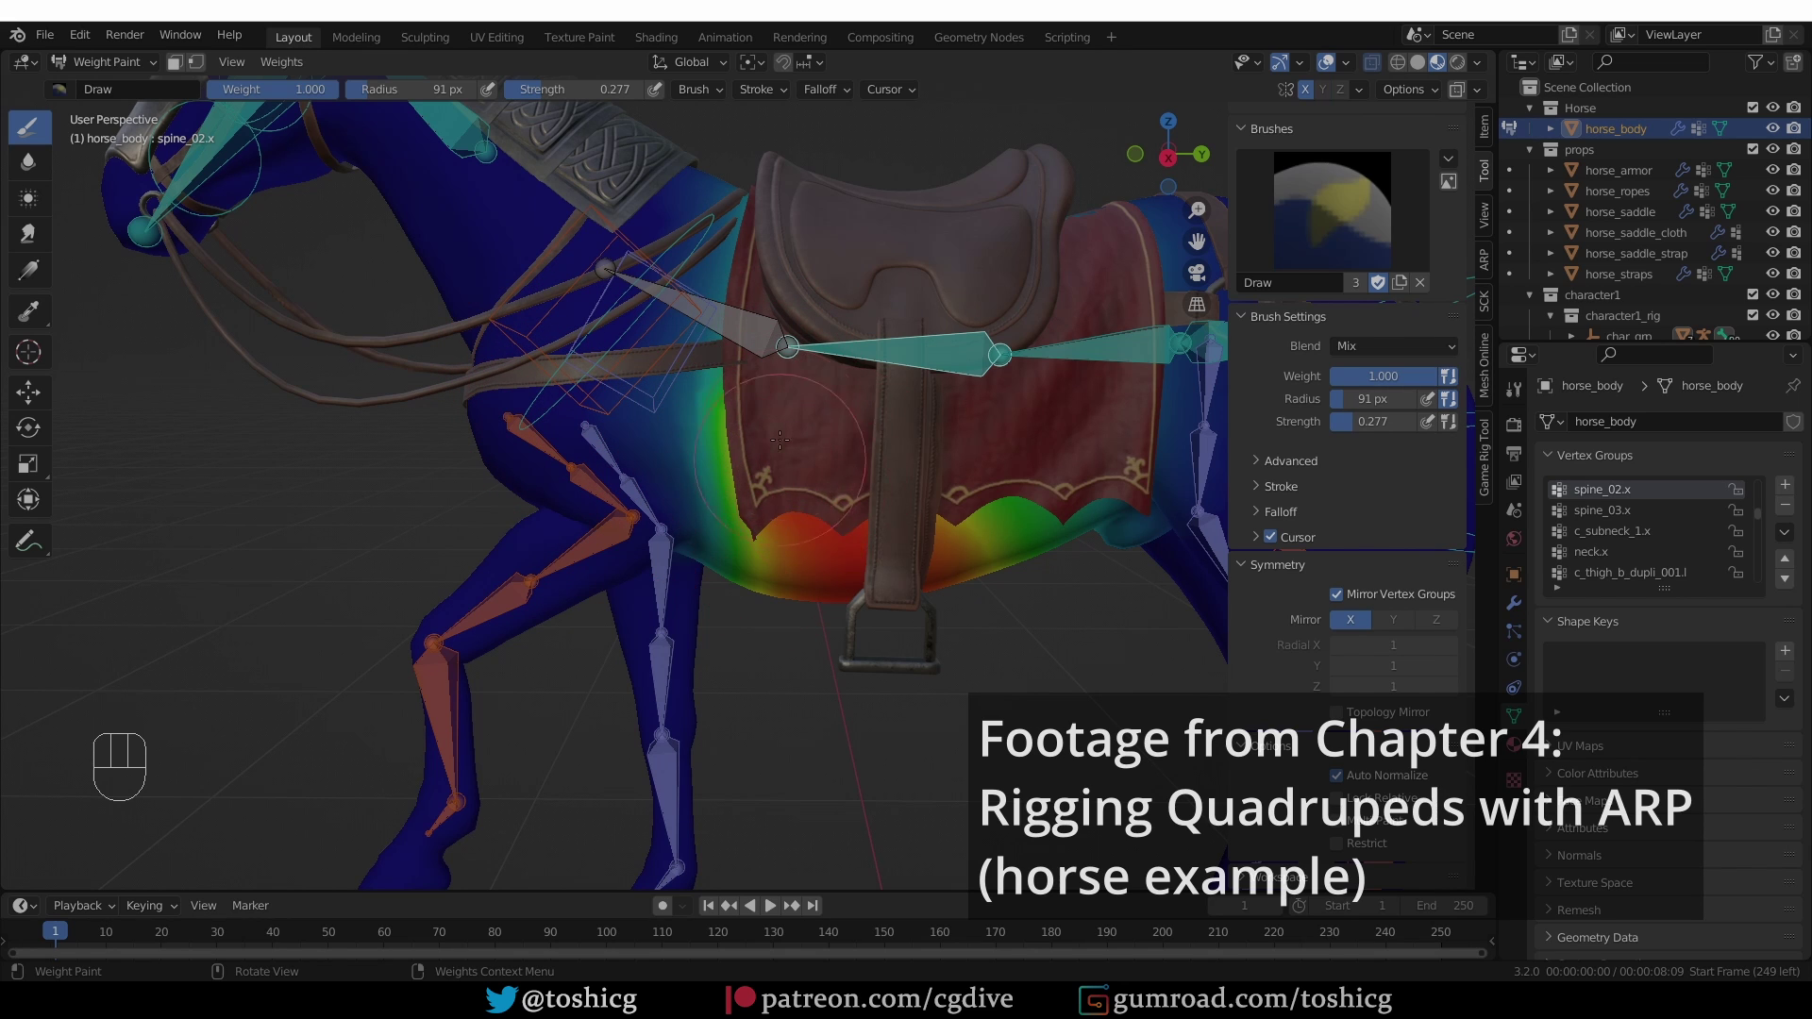
# - Select the spine_03.x bone and paint its weights in a band from the withers down behind the front leg
pyautogui.keyDown('ctrl'); pyautogui.click(735, 485); pyautogui.keyUp('ctrl')
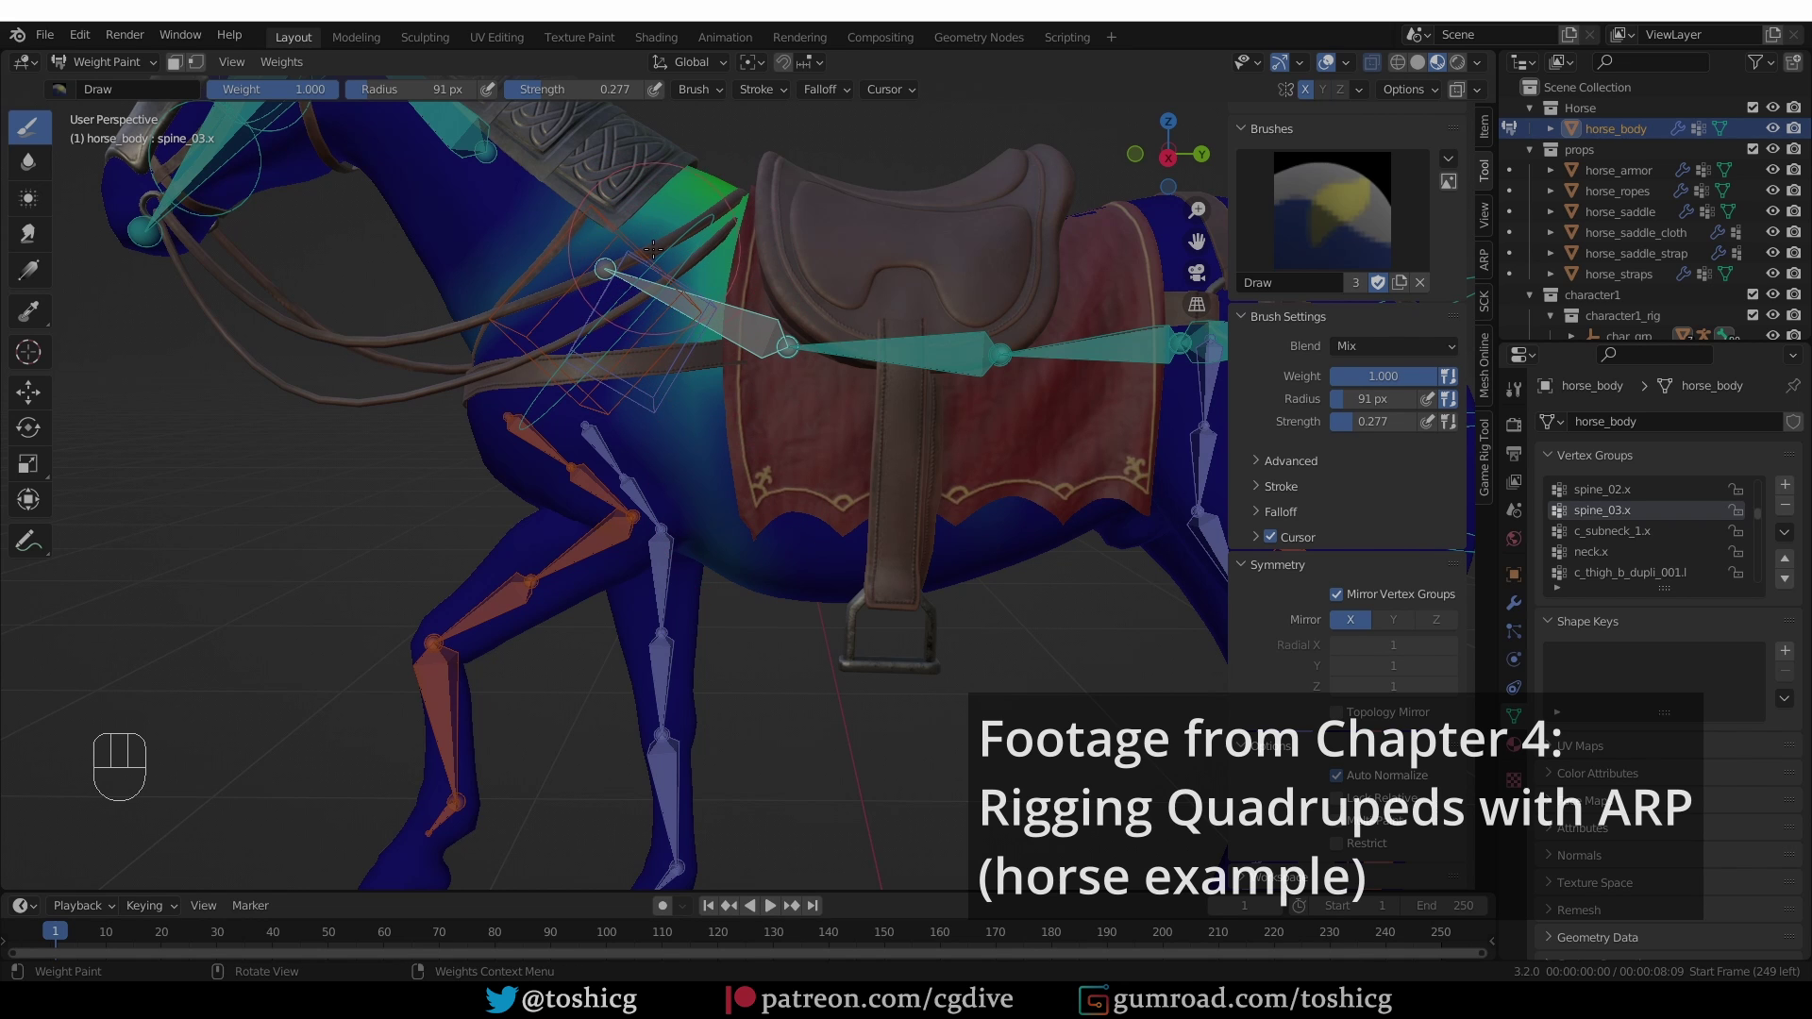
pyautogui.moveTo(687, 318); pyautogui.dragTo(751, 462, button='middle')
pyautogui.moveTo(751, 462); pyautogui.dragTo(748, 468)
pyautogui.moveTo(748, 468); pyautogui.dragTo(703, 260, button='middle')
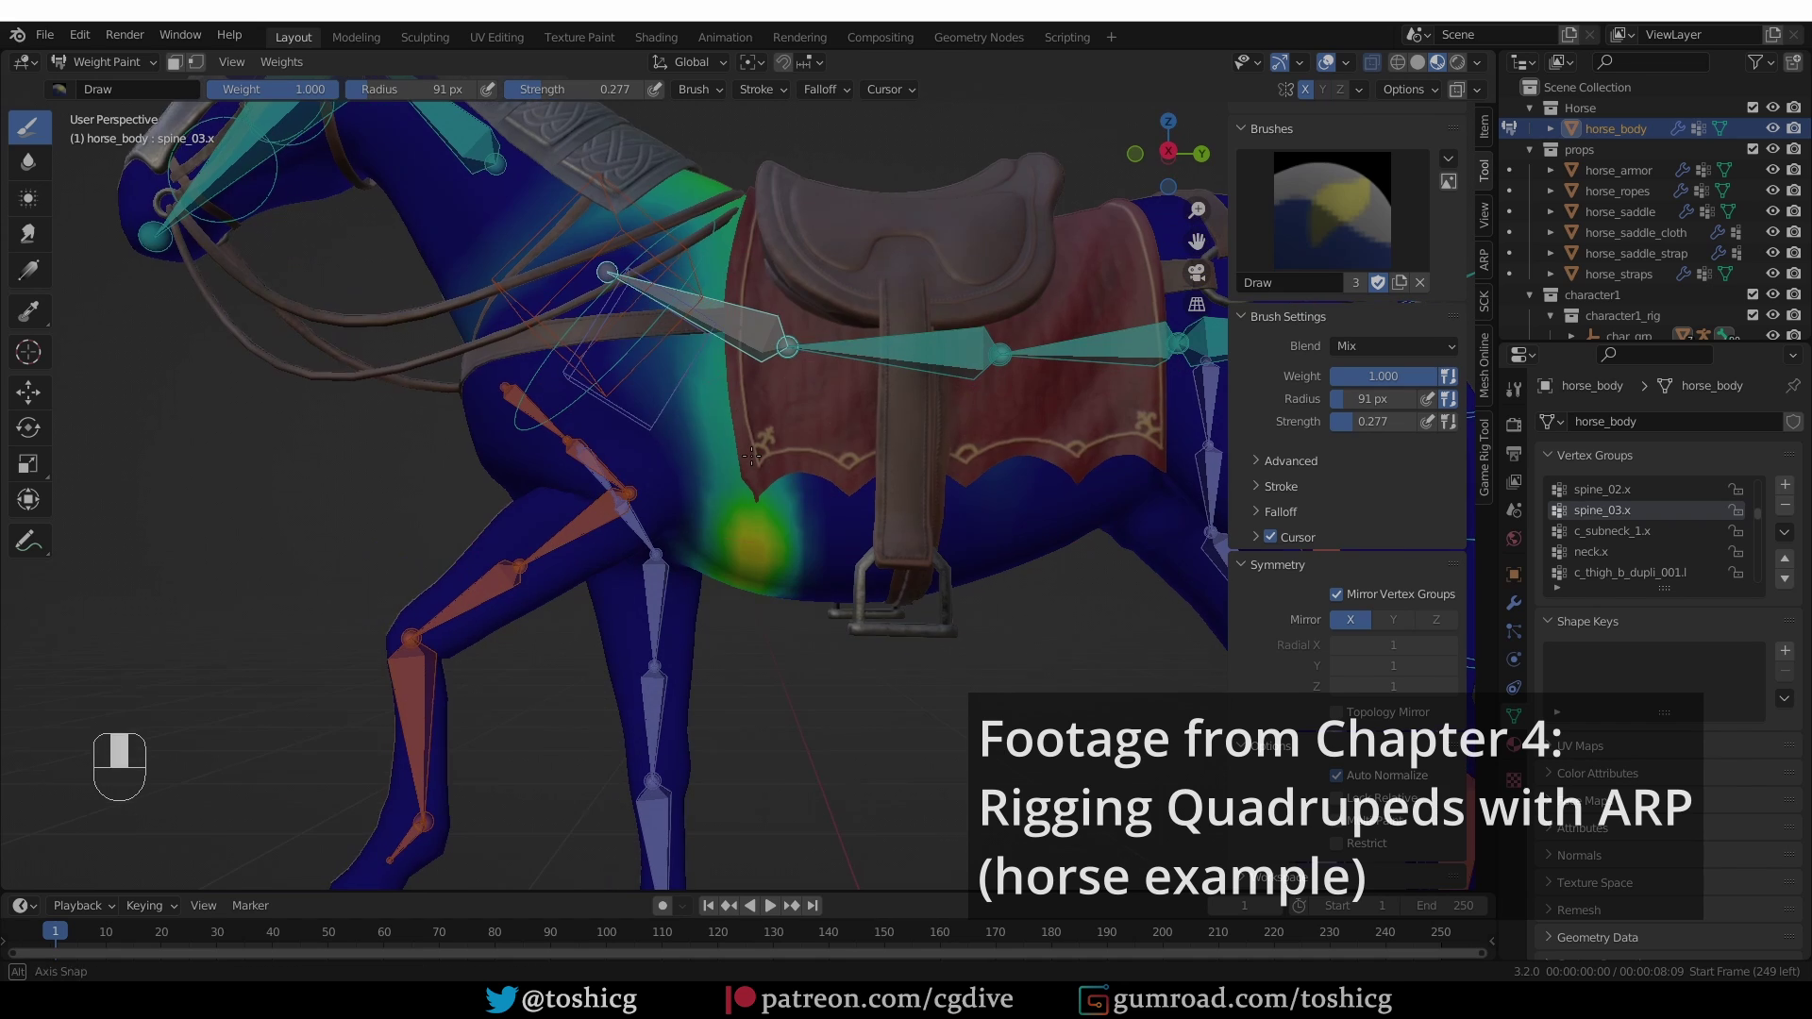
pyautogui.moveTo(697, 244)
pyautogui.mouseDown()
pyautogui.moveTo(774, 542)
pyautogui.moveTo(713, 529)
pyautogui.moveTo(723, 595)
pyautogui.mouseUp()
pyautogui.moveTo(723, 614)
pyautogui.mouseDown(button='middle')
pyautogui.moveTo(708, 423)
pyautogui.moveTo(584, 286)
pyautogui.mouseUp(button='middle')
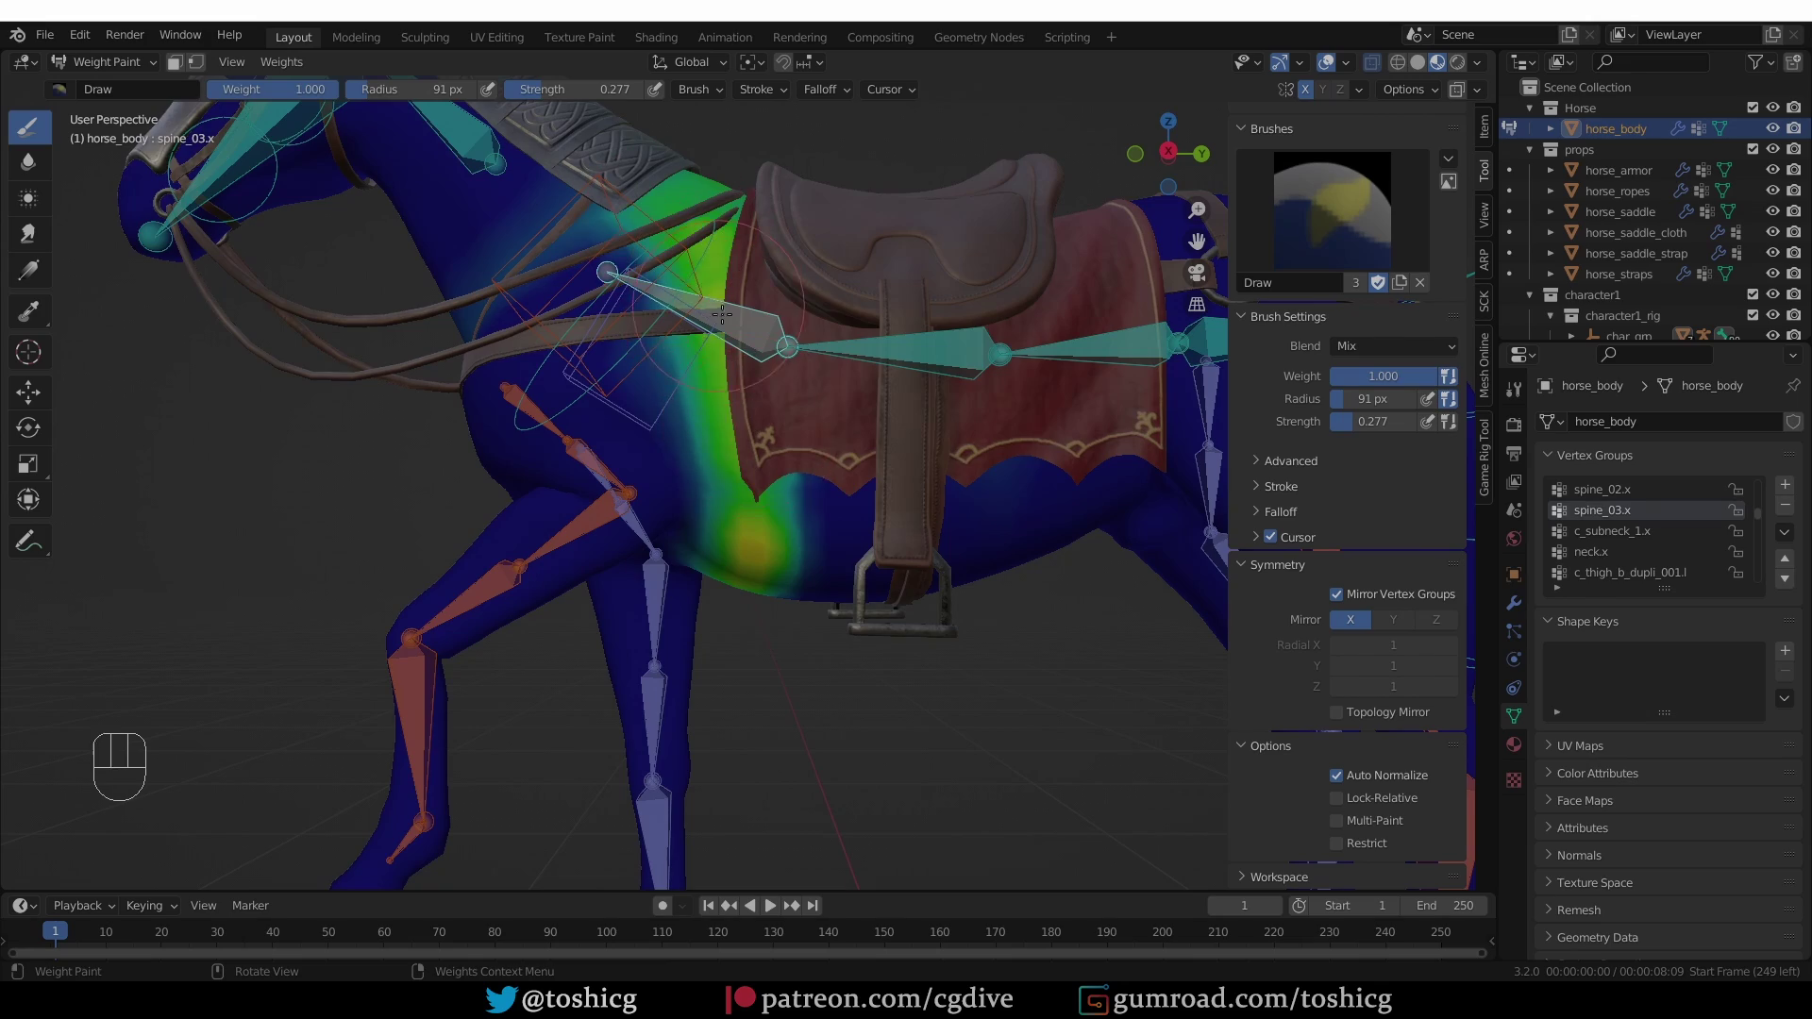
# - Turn on the Wireframe overlay and paint spine_03.x weights around the horse's chest
pyautogui.moveTo(722, 314); pyautogui.dragTo(766, 406, button='middle')
pyautogui.click(1346, 62)
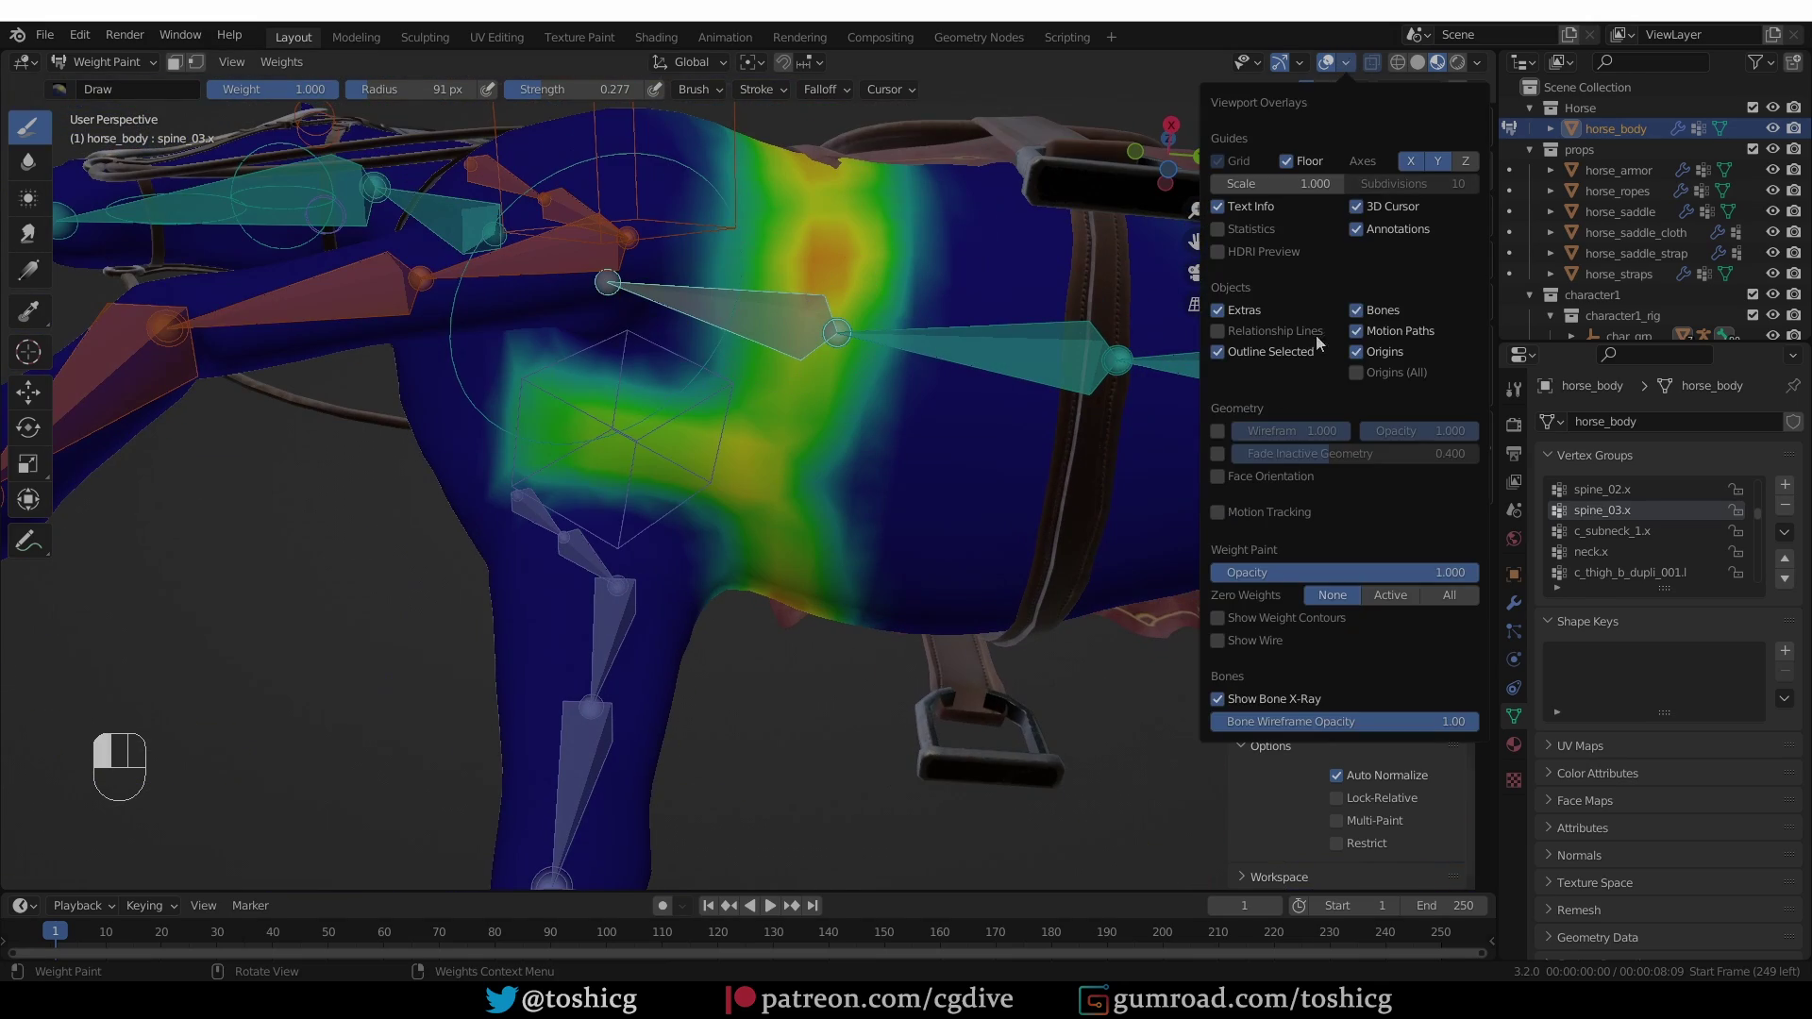
pyautogui.click(1217, 432)
pyautogui.moveTo(760, 189); pyautogui.dragTo(755, 415)
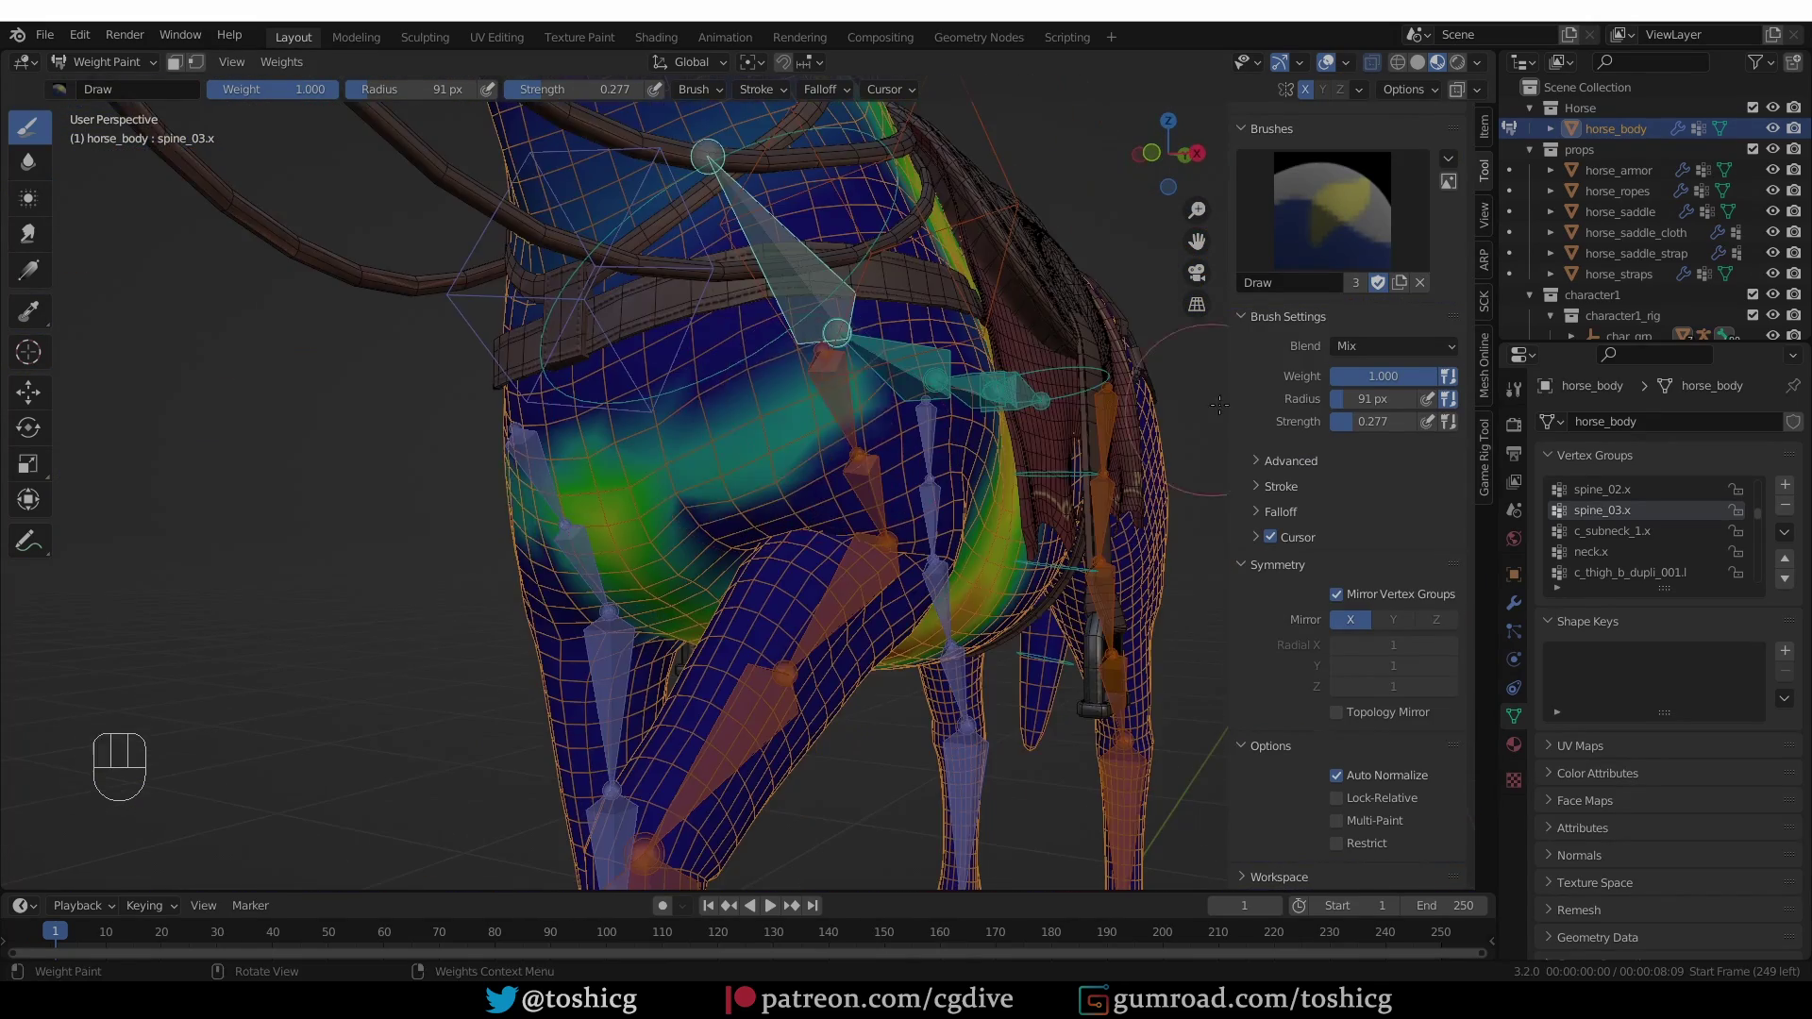
# - Set the Draw brush radius to 118 px and its strength to 0.117
pyautogui.press('f')
pyautogui.click(880, 408)
pyautogui.moveTo(704, 333); pyautogui.dragTo(604, 335, button='middle')
pyautogui.scroll(-3, 660, 330)
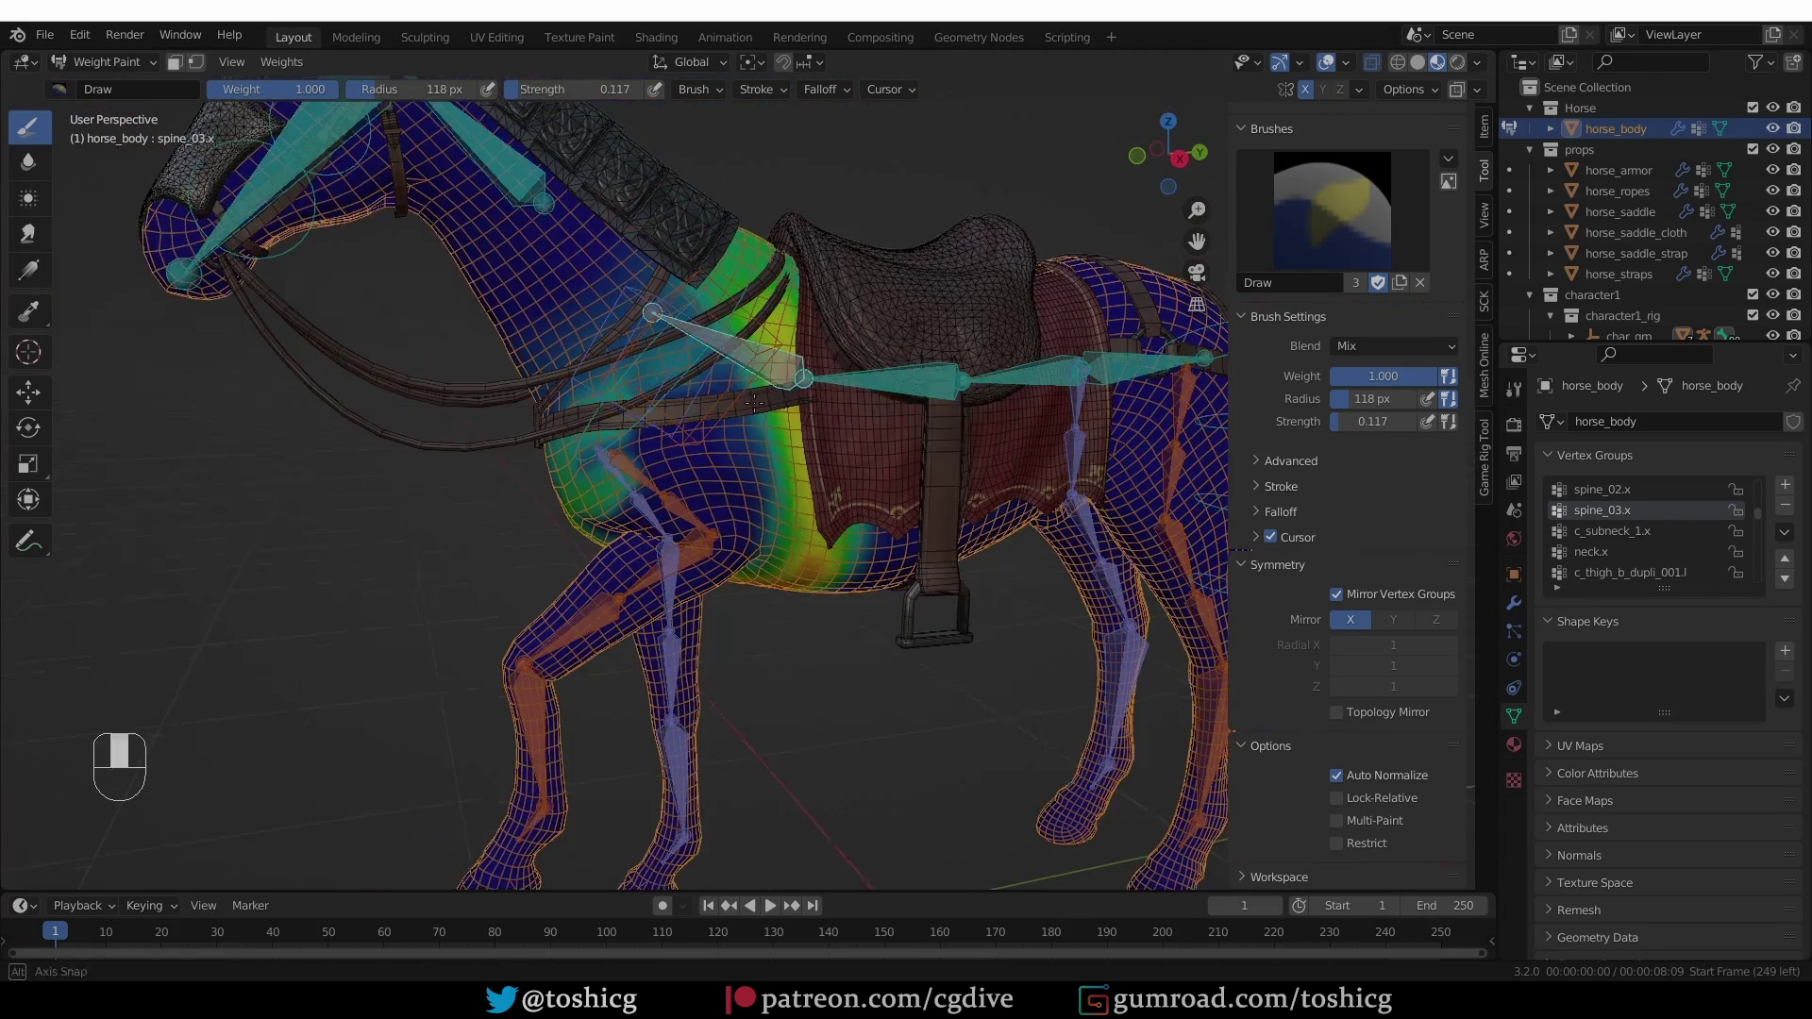
# - Select the c_subneck_1.x bone and paint its weights down the front of the horse's lower neck
pyautogui.keyDown('ctrl'); pyautogui.click(750, 326); pyautogui.keyUp('ctrl')
pyautogui.moveTo(750, 325); pyautogui.dragTo(771, 325, button='middle')
pyautogui.scroll(2, 596, 350)
pyautogui.moveTo(557, 321); pyautogui.dragTo(586, 291)
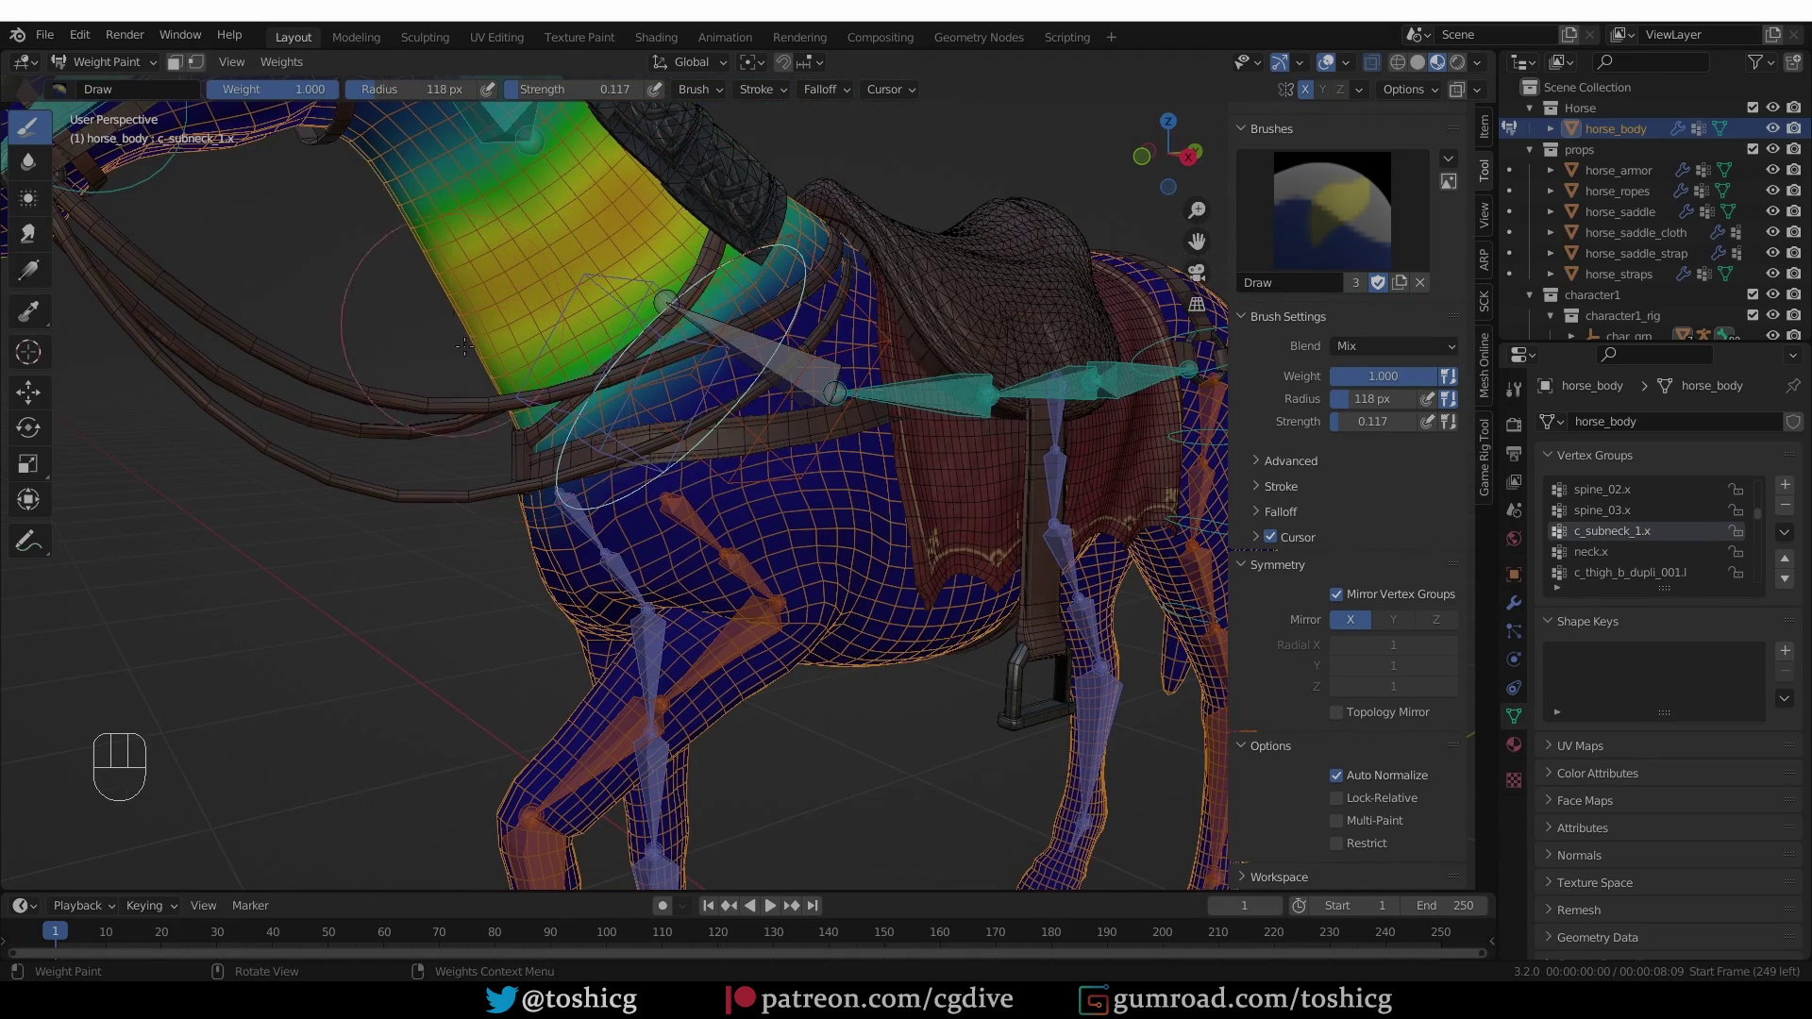
pyautogui.moveTo(819, 273); pyautogui.dragTo(827, 272, button='middle')
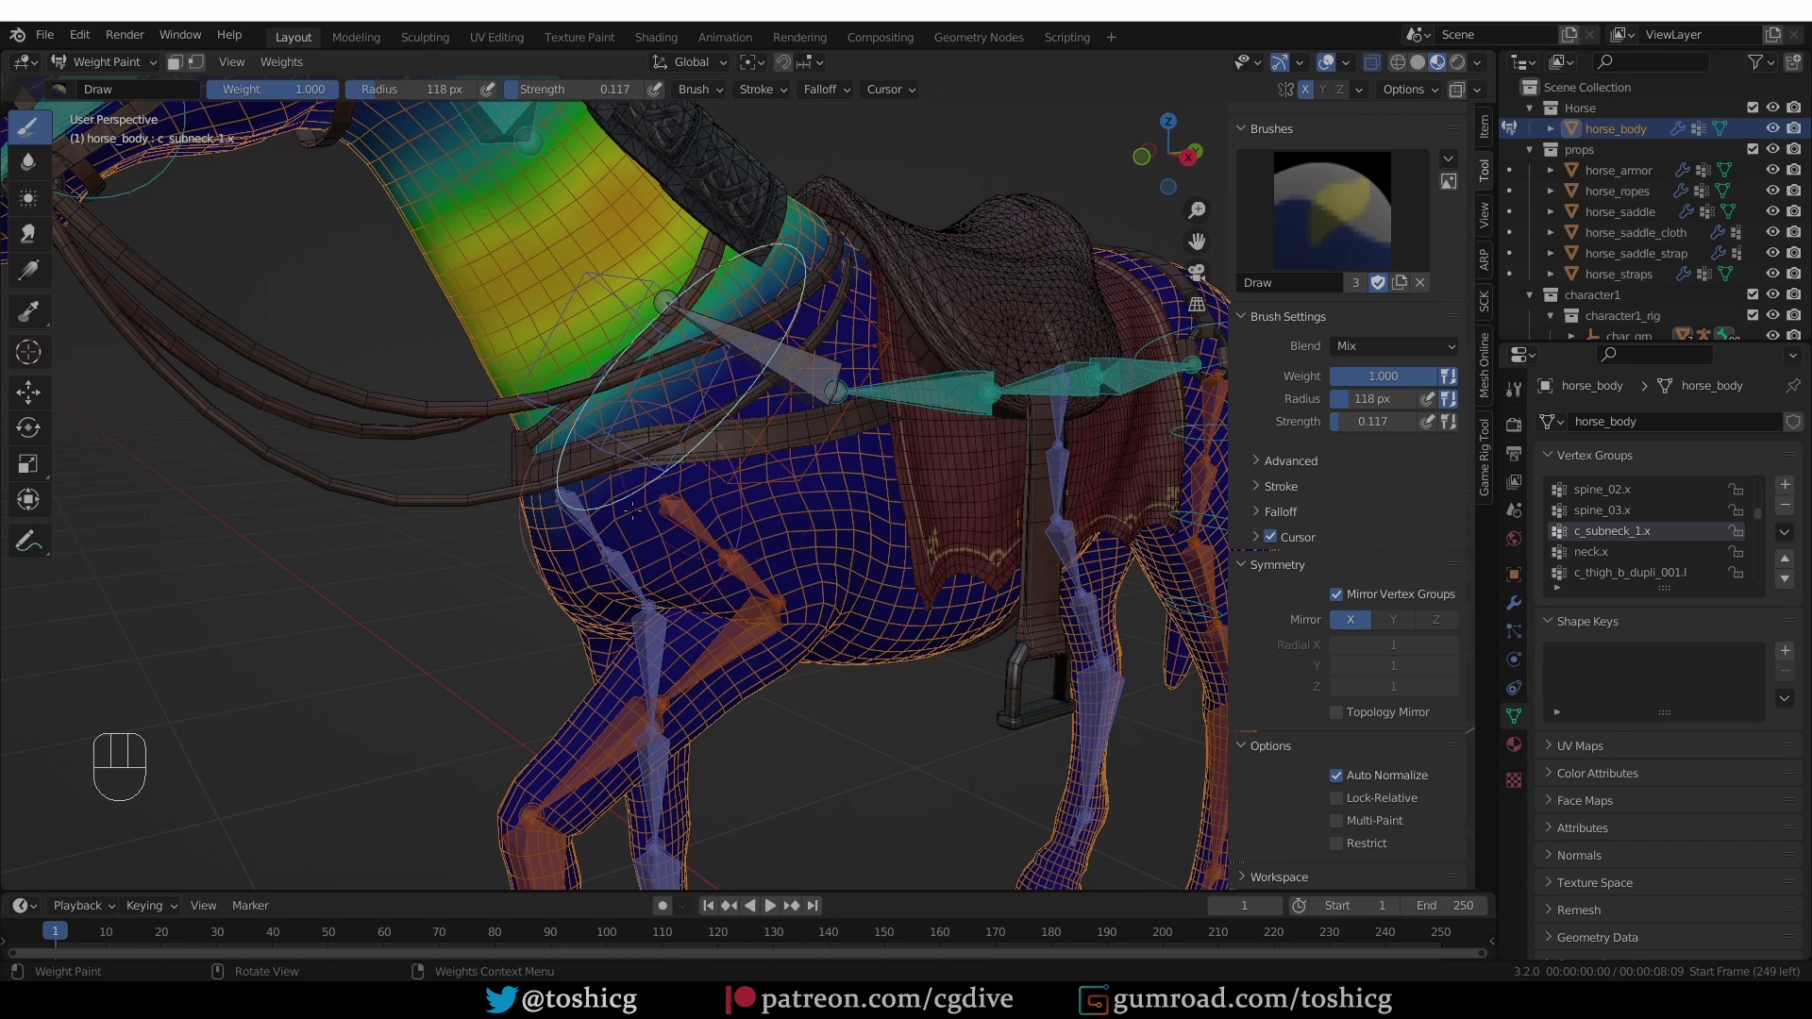
pyautogui.moveTo(567, 330); pyautogui.dragTo(604, 302)
pyautogui.scroll(-2, 660, 330)
# - Select the next bone up the horse's neck and paint its weights along the throat
pyautogui.keyDown('ctrl'); pyautogui.click(509, 184); pyautogui.keyUp('ctrl')
pyautogui.keyDown('shift'); pyautogui.click(383, 195); pyautogui.keyUp('shift')
pyautogui.moveTo(510, 189)
pyautogui.mouseDown(button='middle')
pyautogui.moveTo(467, 191)
pyautogui.moveTo(436, 241)
pyautogui.mouseUp(button='middle')
pyautogui.moveTo(320, 344); pyautogui.dragTo(387, 227)
pyautogui.scroll(1, 387, 227)
# - Adjust the brush strength and build up the upper neck bone's weights along the front of the neck
pyautogui.hotkey('shift', 'f')
pyautogui.click(325, 344)
pyautogui.moveTo(311, 325)
pyautogui.mouseDown()
pyautogui.moveTo(354, 360)
pyautogui.moveTo(439, 283)
pyautogui.mouseUp()
pyautogui.moveTo(438, 283); pyautogui.dragTo(350, 302, button='middle')
pyautogui.moveTo(350, 302); pyautogui.dragTo(425, 227)
pyautogui.moveTo(349, 246); pyautogui.dragTo(415, 247, button='middle')
pyautogui.moveTo(415, 247); pyautogui.dragTo(436, 210)
pyautogui.moveTo(436, 210)
pyautogui.mouseDown(button='middle')
pyautogui.moveTo(538, 227)
pyautogui.moveTo(604, 265)
pyautogui.moveTo(443, 245)
pyautogui.mouseUp(button='middle')
pyautogui.press('Tab')
pyautogui.scroll(-1, 805, 575)
pyautogui.moveTo(805, 584); pyautogui.dragTo(769, 552, button='middle')
pyautogui.click(707, 408)
pyautogui.press('Tab')
# - Select the human character's c_eyelid_top.l control and move it down to lower the upper eyelid
pyautogui.click(752, 742)
pyautogui.click(567, 709)
pyautogui.press('g')
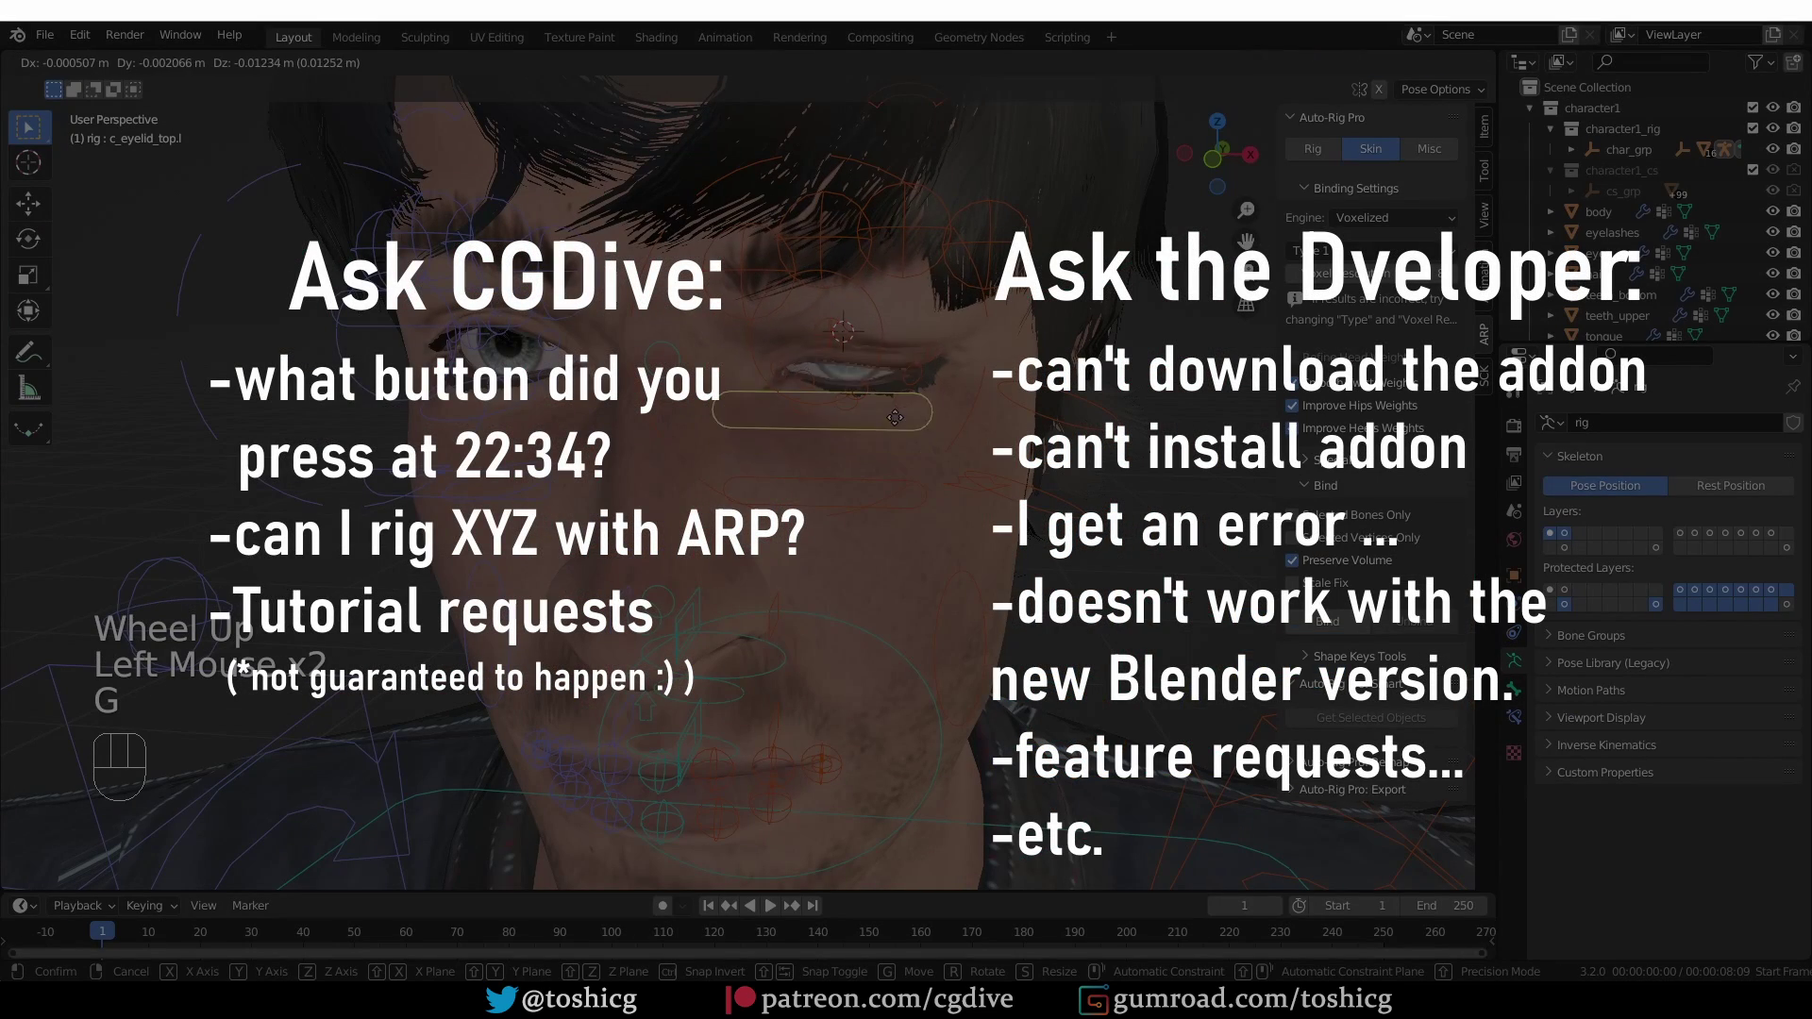
pyautogui.click(883, 340)
# - Try lowering the c_jawbone.x control and inspect the jaw from the side
pyautogui.press('g')
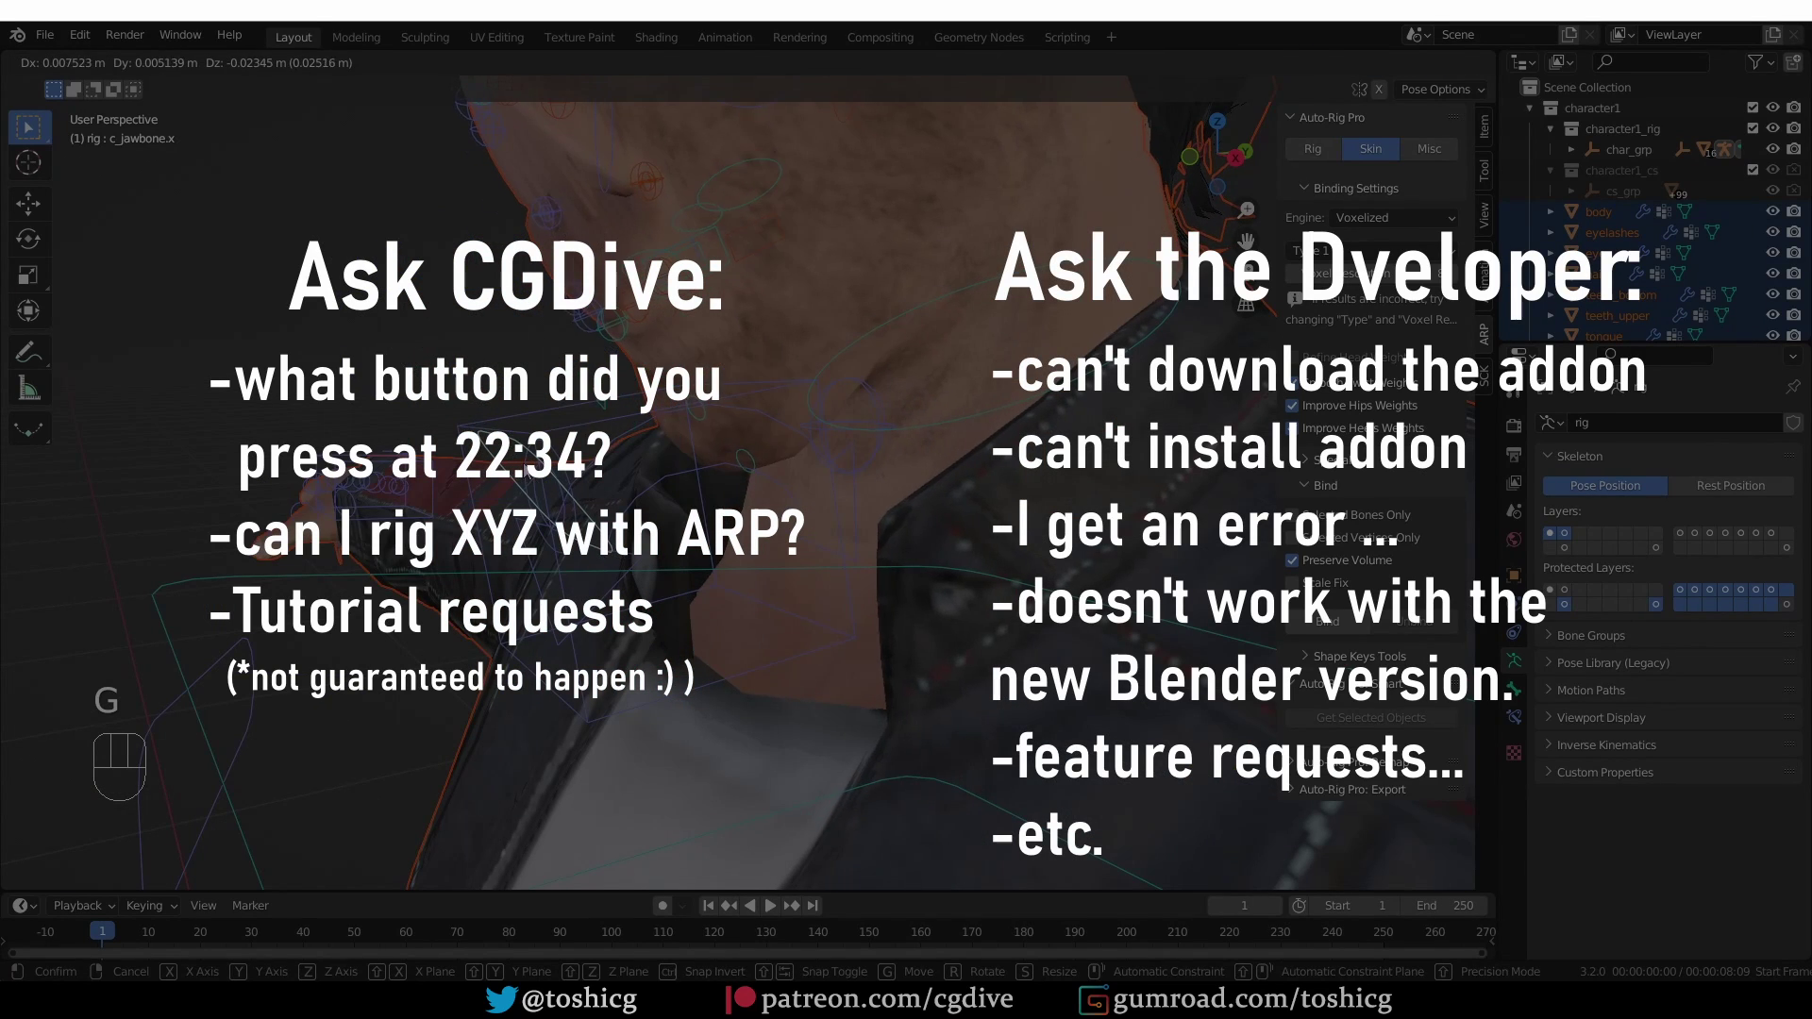
pyautogui.click(526, 470)
pyautogui.moveTo(526, 470); pyautogui.dragTo(642, 472, button='middle')
pyautogui.keyDown('shift'); pyautogui.moveTo(789, 283); pyautogui.dragTo(780, 465, button='middle'); pyautogui.keyUp('shift')
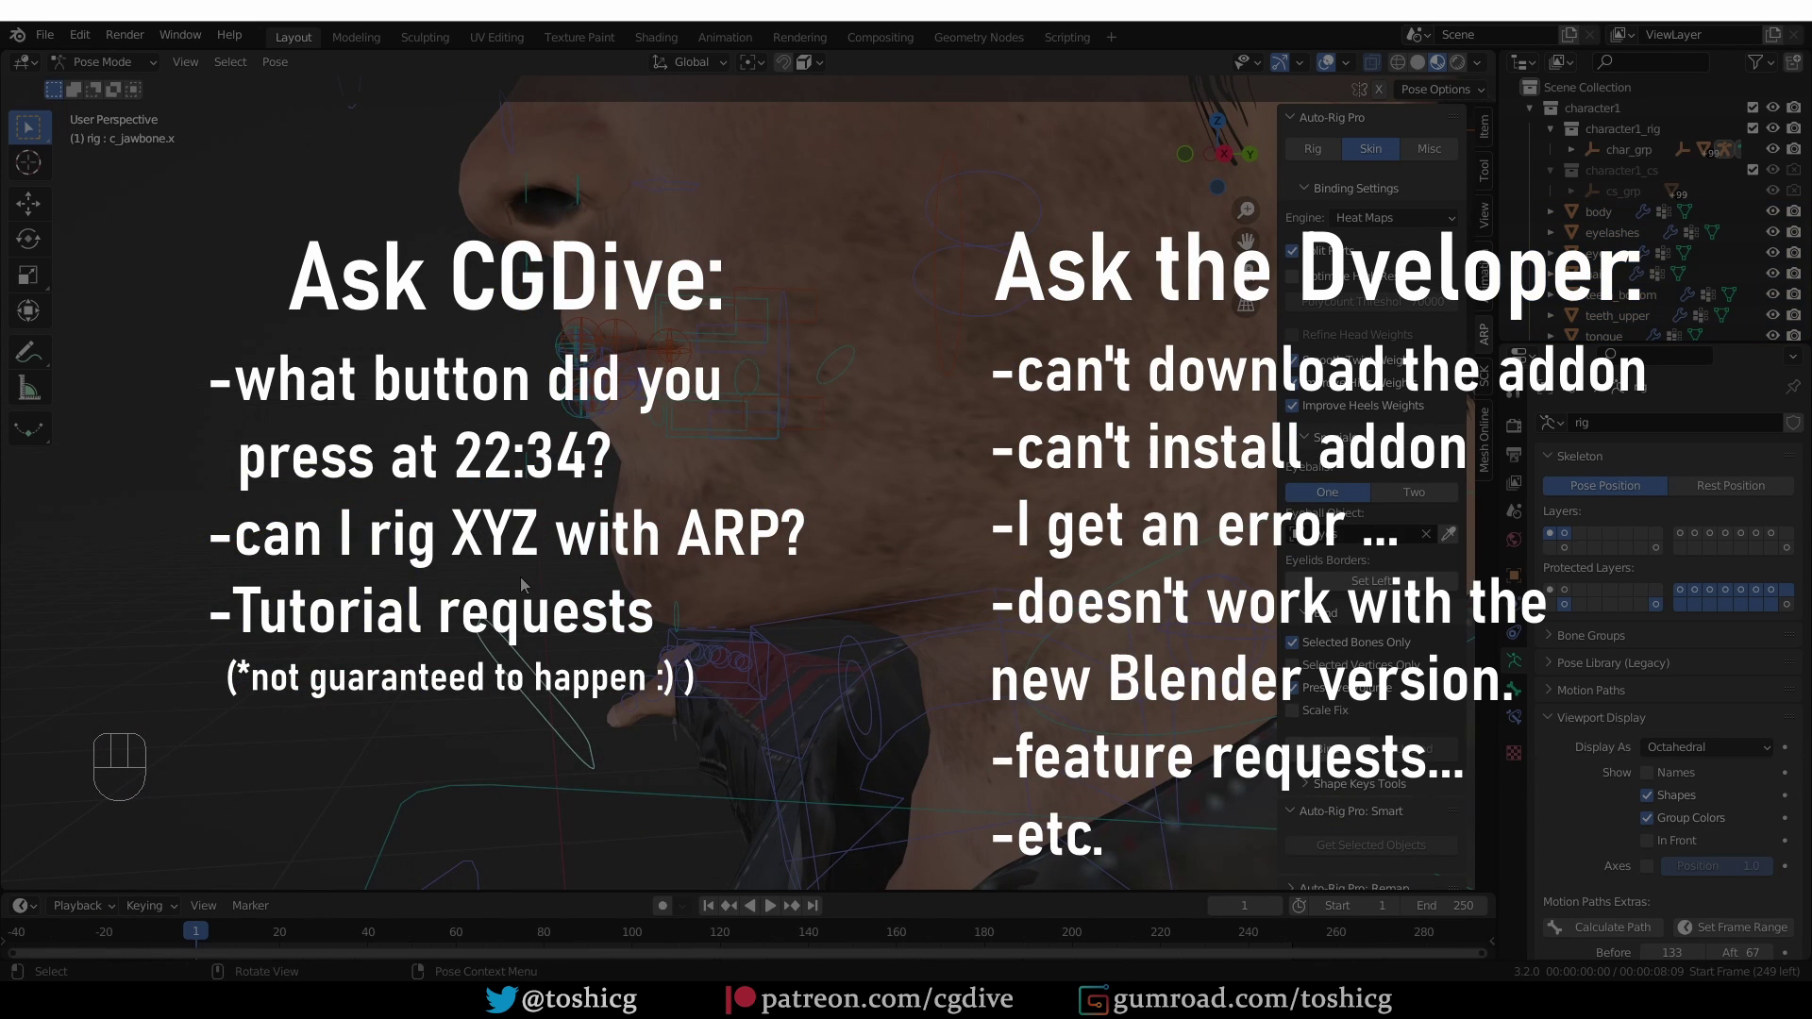
# - Move the c_jawbone.x control down to open the character's mouth wide
pyautogui.press('g')
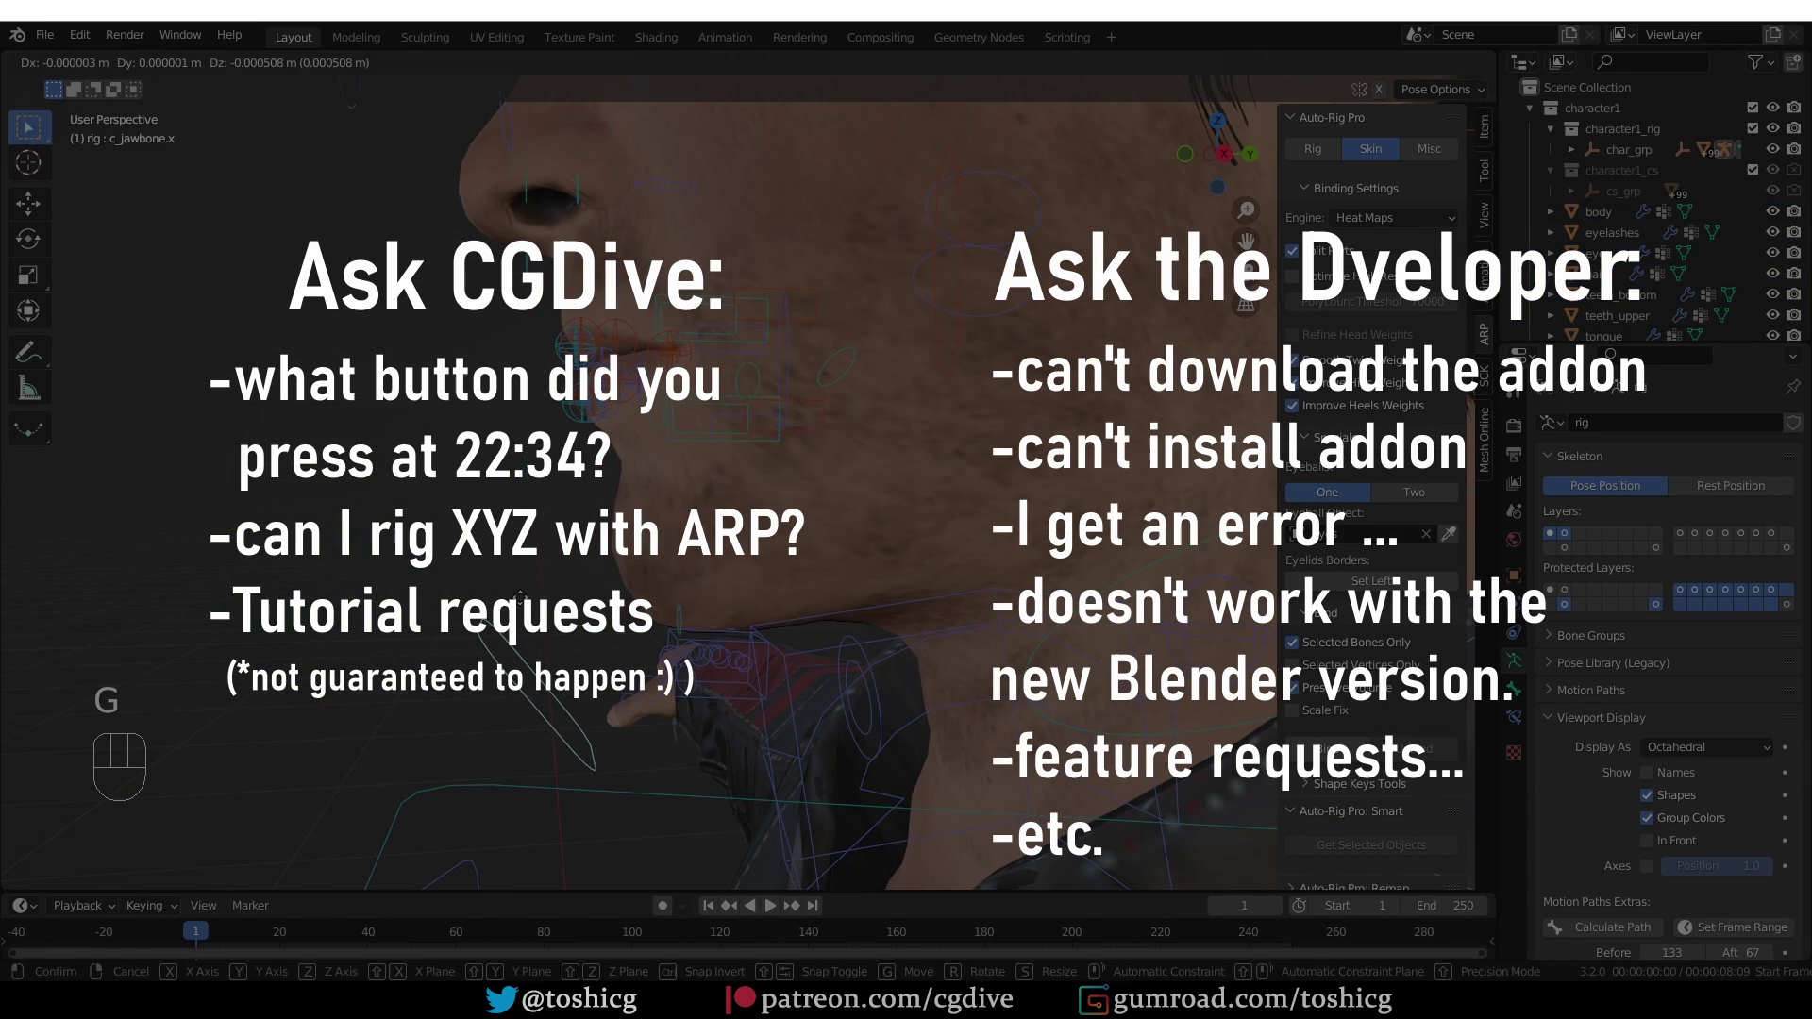
pyautogui.click(782, 613)
pyautogui.moveTo(781, 614); pyautogui.dragTo(782, 613, button='middle')
pyautogui.scroll(-2, 781, 613)
pyautogui.moveTo(972, 576); pyautogui.dragTo(887, 548, button='middle')
pyautogui.scroll(2, 877, 582)
# - Curl the tongue upward by rotating the c_tong_01.x control and rotating c_tong_03.x by 45.2°
pyautogui.click(876, 583)
pyautogui.click(887, 453)
pyautogui.moveTo(887, 453); pyautogui.dragTo(881, 430, button='middle')
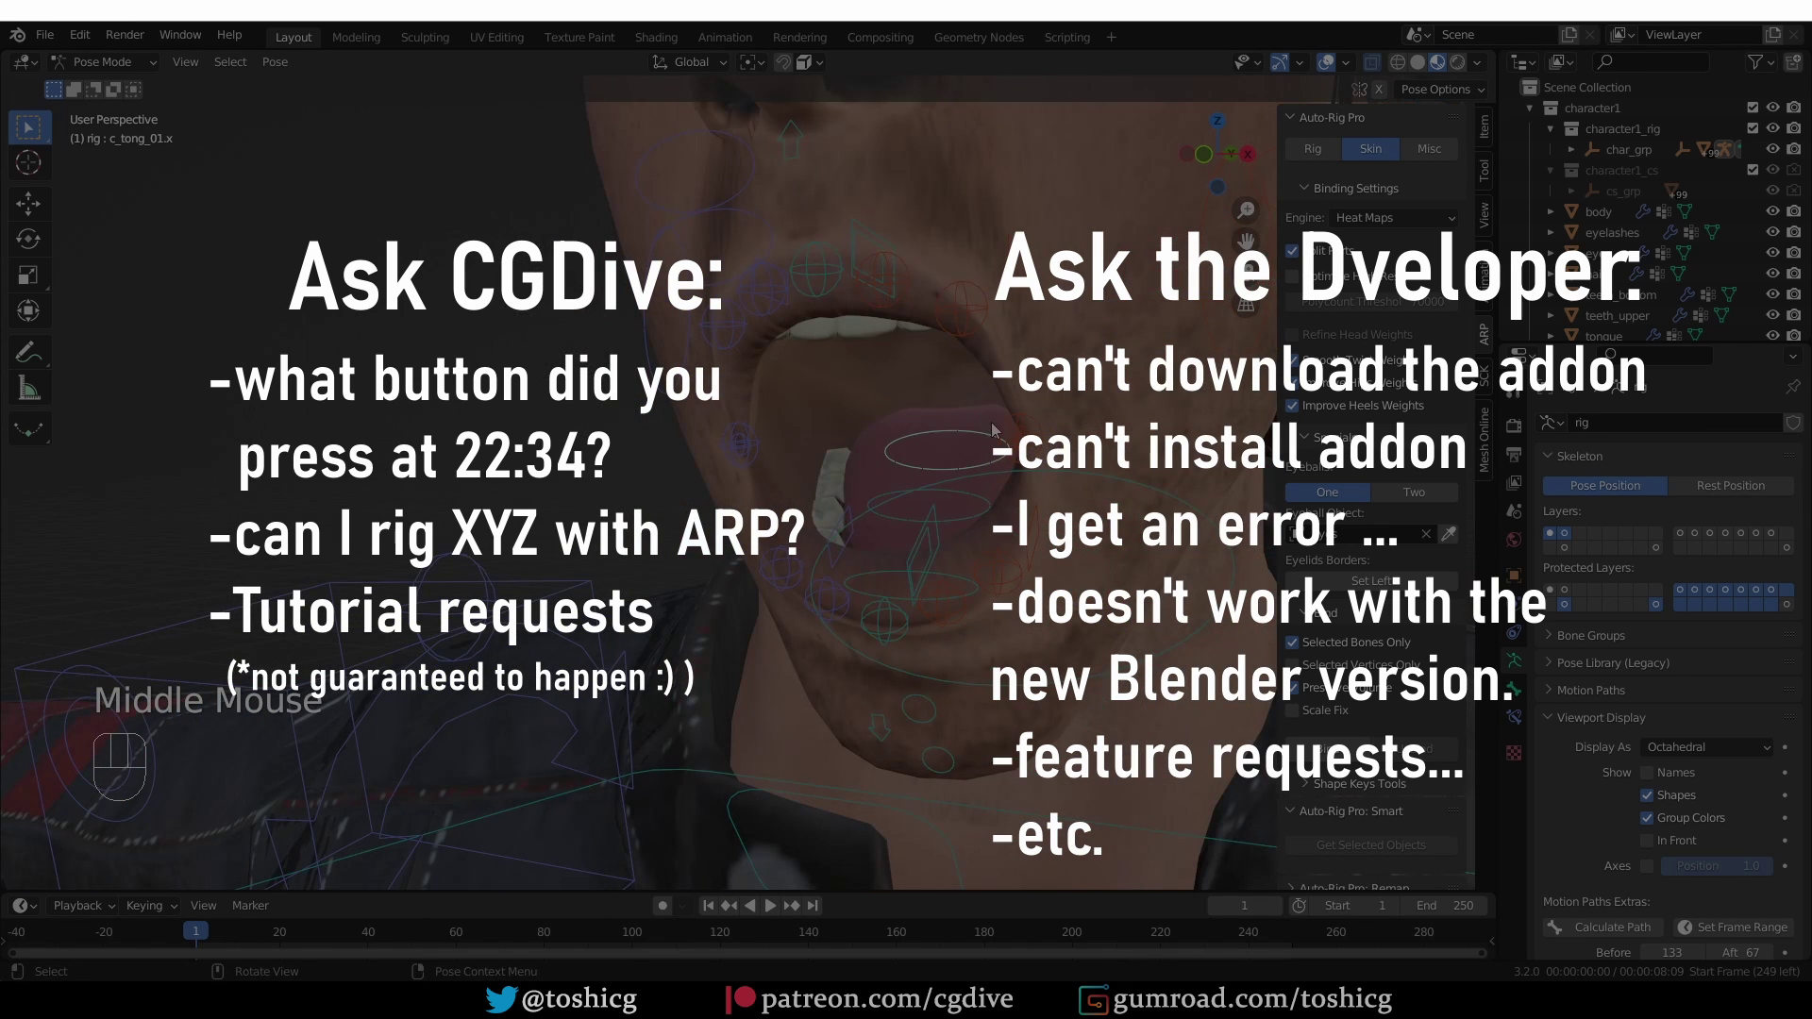
pyautogui.press('r')
pyautogui.click(858, 428)
pyautogui.click(901, 429)
pyautogui.moveTo(974, 418); pyautogui.dragTo(952, 423, button='middle')
pyautogui.press('r')
pyautogui.click(961, 505)
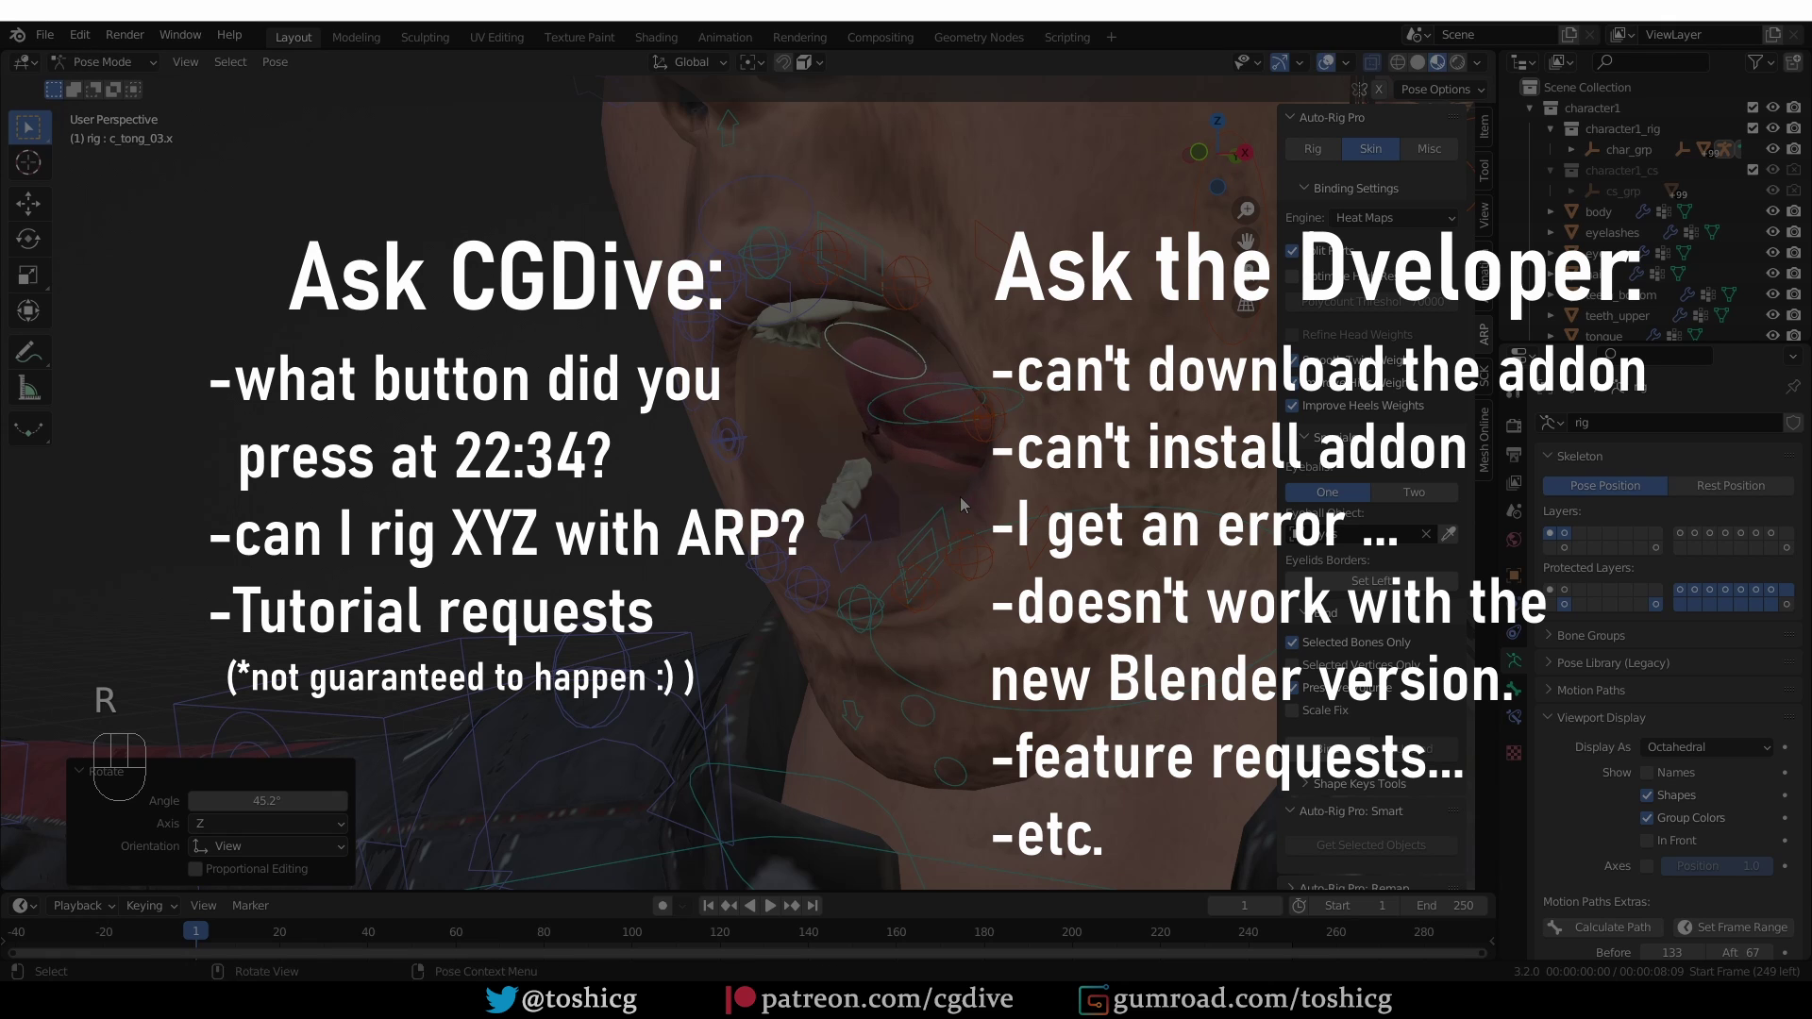
# - Move the tongue tip control, and select and reposition another control around the mouth
pyautogui.press('g')
pyautogui.click(825, 491)
pyautogui.click(917, 418)
pyautogui.moveTo(918, 418); pyautogui.dragTo(868, 447, button='middle')
pyautogui.press('g')
pyautogui.click(600, 401)
# - Select another control of the character's rig and move it to test the mesh deformation
pyautogui.click(600, 401)
pyautogui.moveTo(600, 402); pyautogui.dragTo(722, 477, button='middle')
pyautogui.press('g')
pyautogui.click(819, 538)
pyautogui.moveTo(819, 537); pyautogui.dragTo(943, 406, button='middle')
pyautogui.scroll(-2, 830, 574)
pyautogui.scroll(1, 943, 406)
pyautogui.scroll(-1, 943, 406)
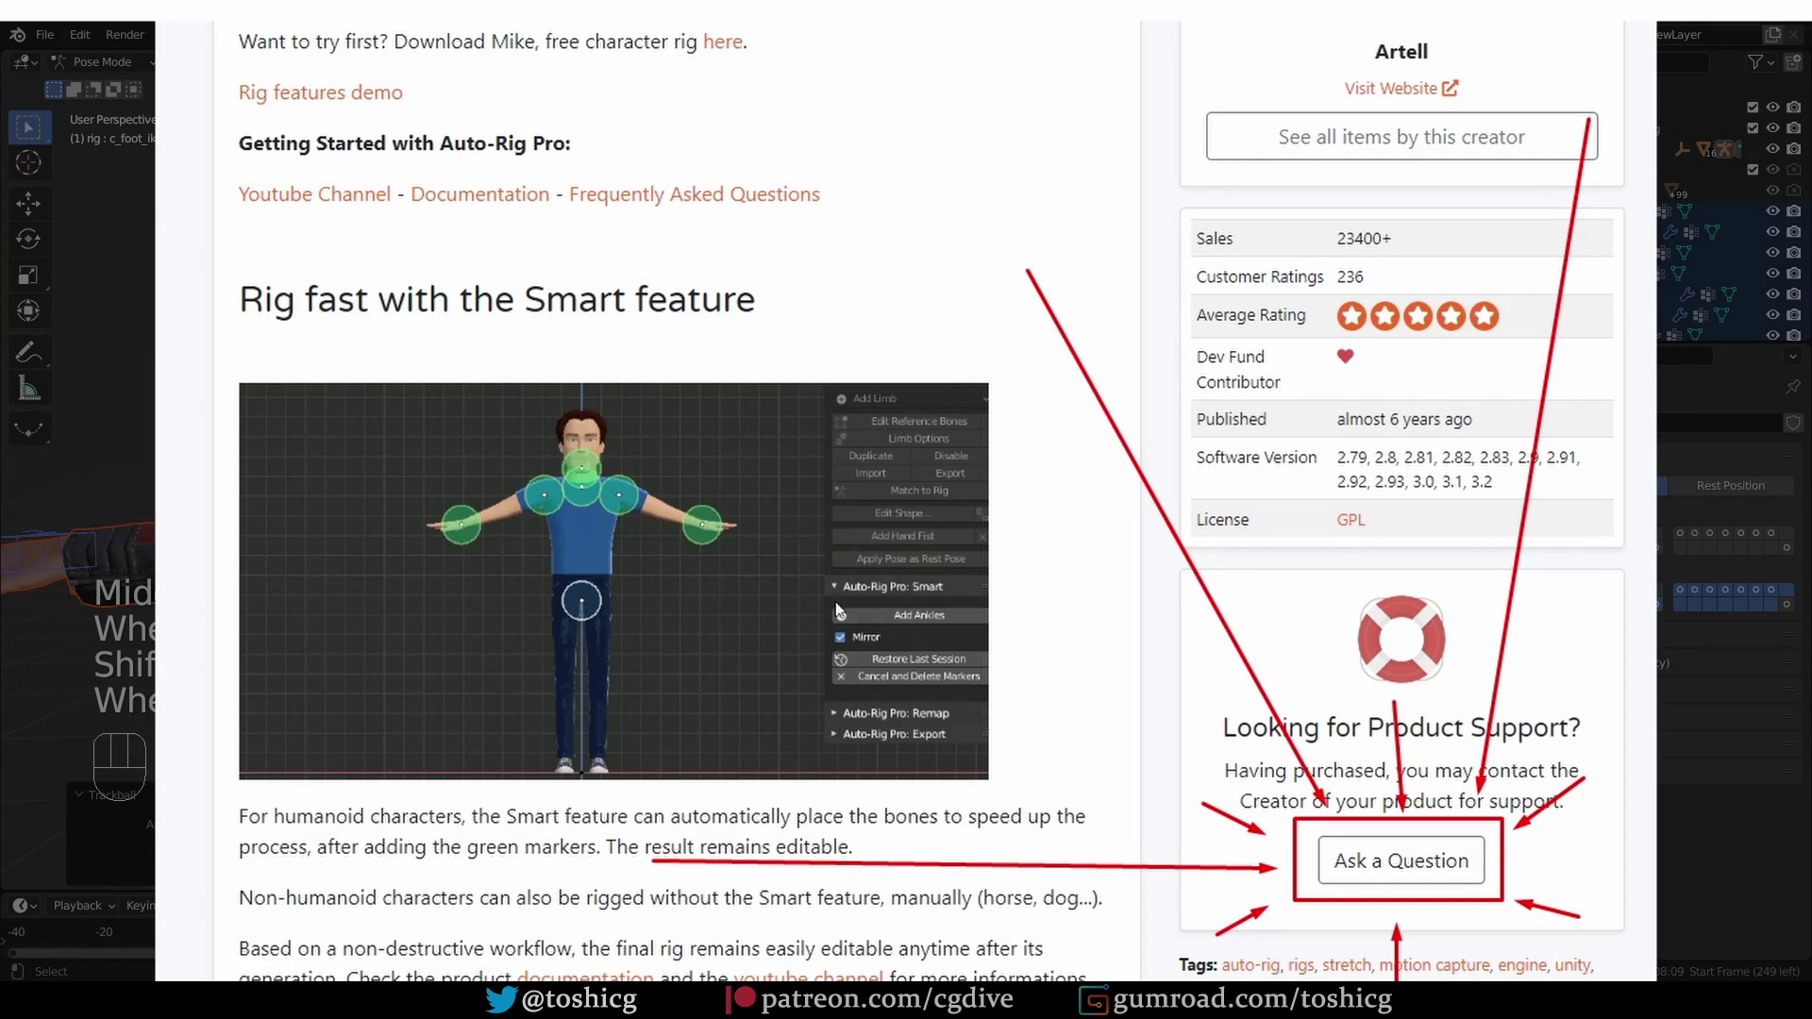
# - Select the character's c_head.x control and rotate it freely with trackball rotation to test the head pose
pyautogui.click(943, 410)
pyautogui.press('r')
pyautogui.press('r')
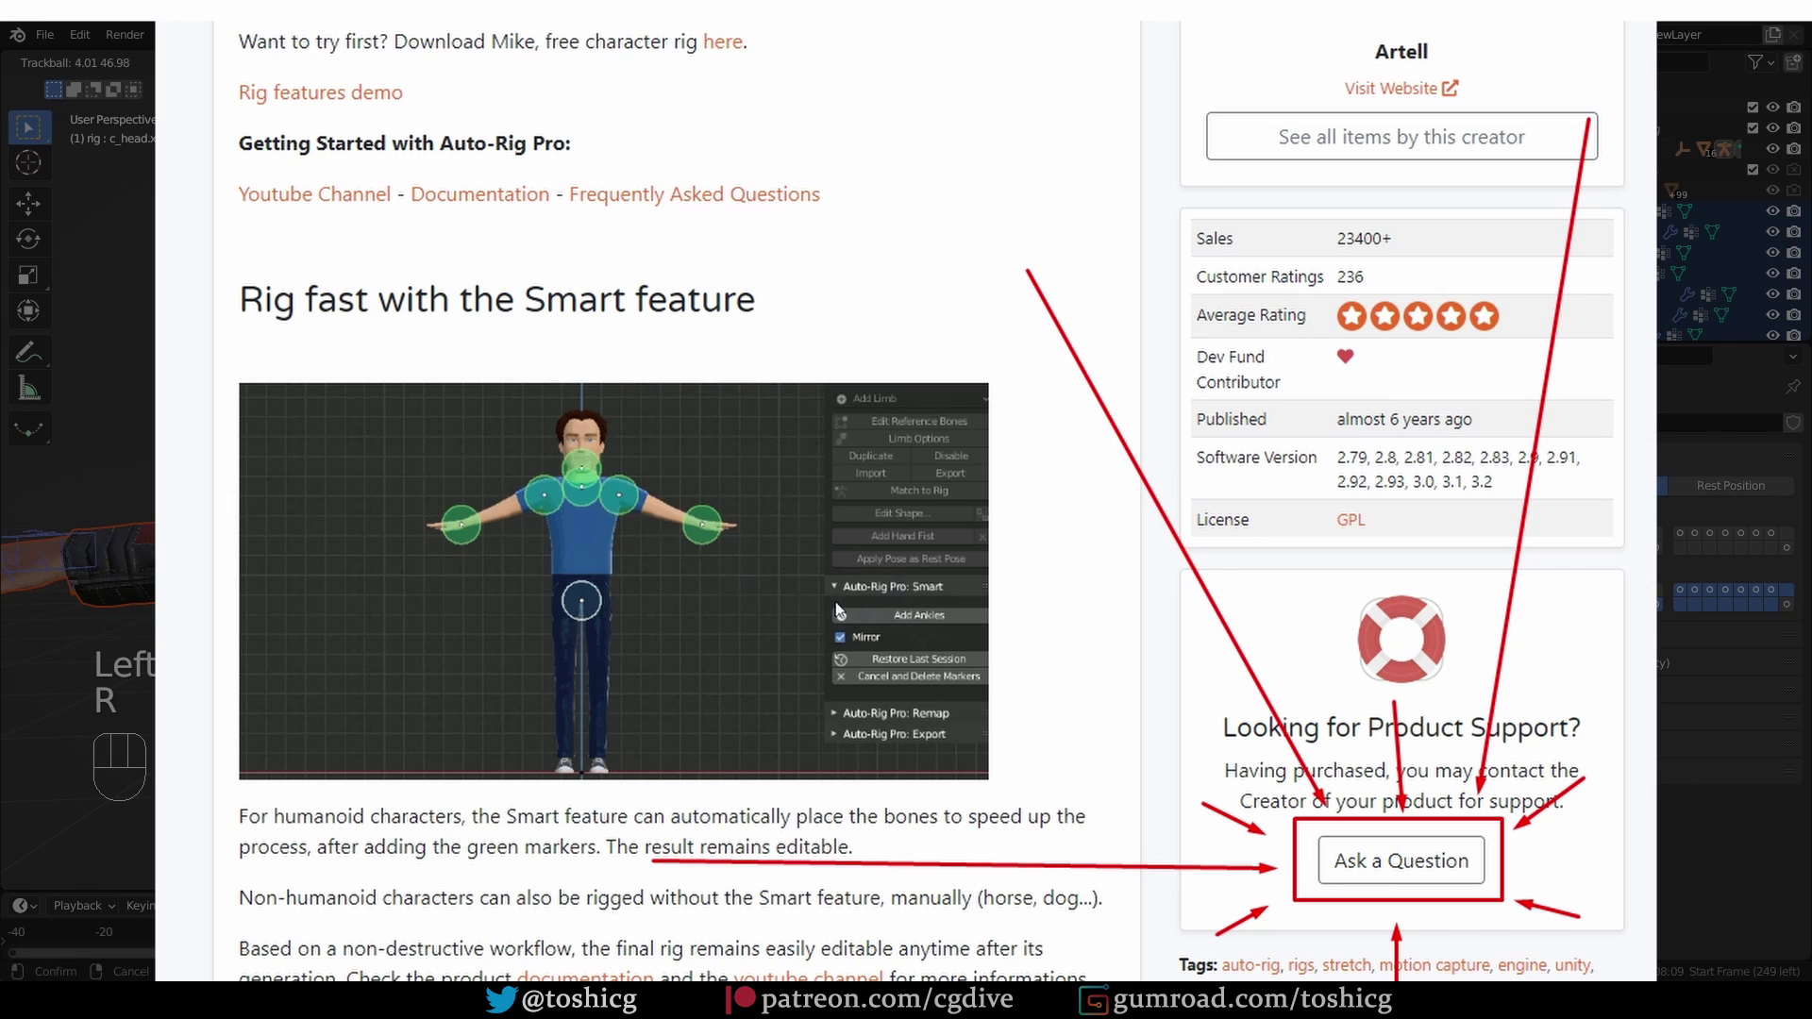
pyautogui.scroll(3, 717, 472)
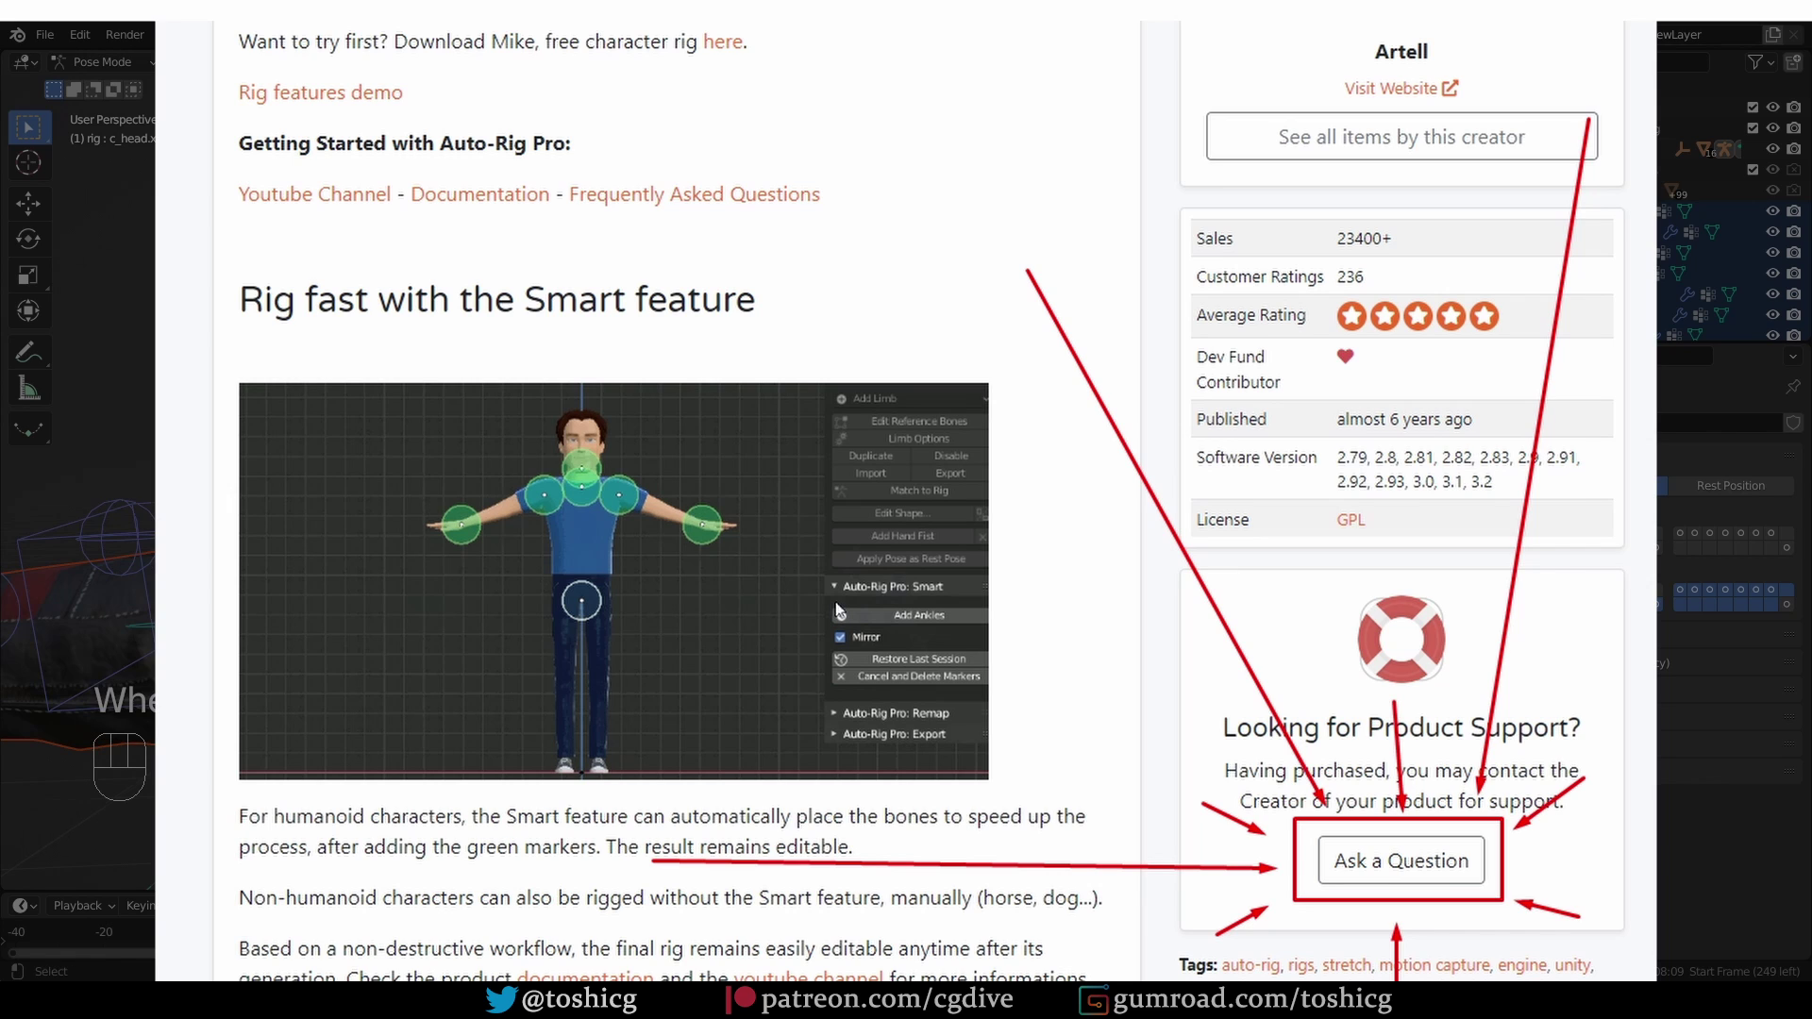
pyautogui.moveTo(717, 472); pyautogui.dragTo(774, 500, button='middle')
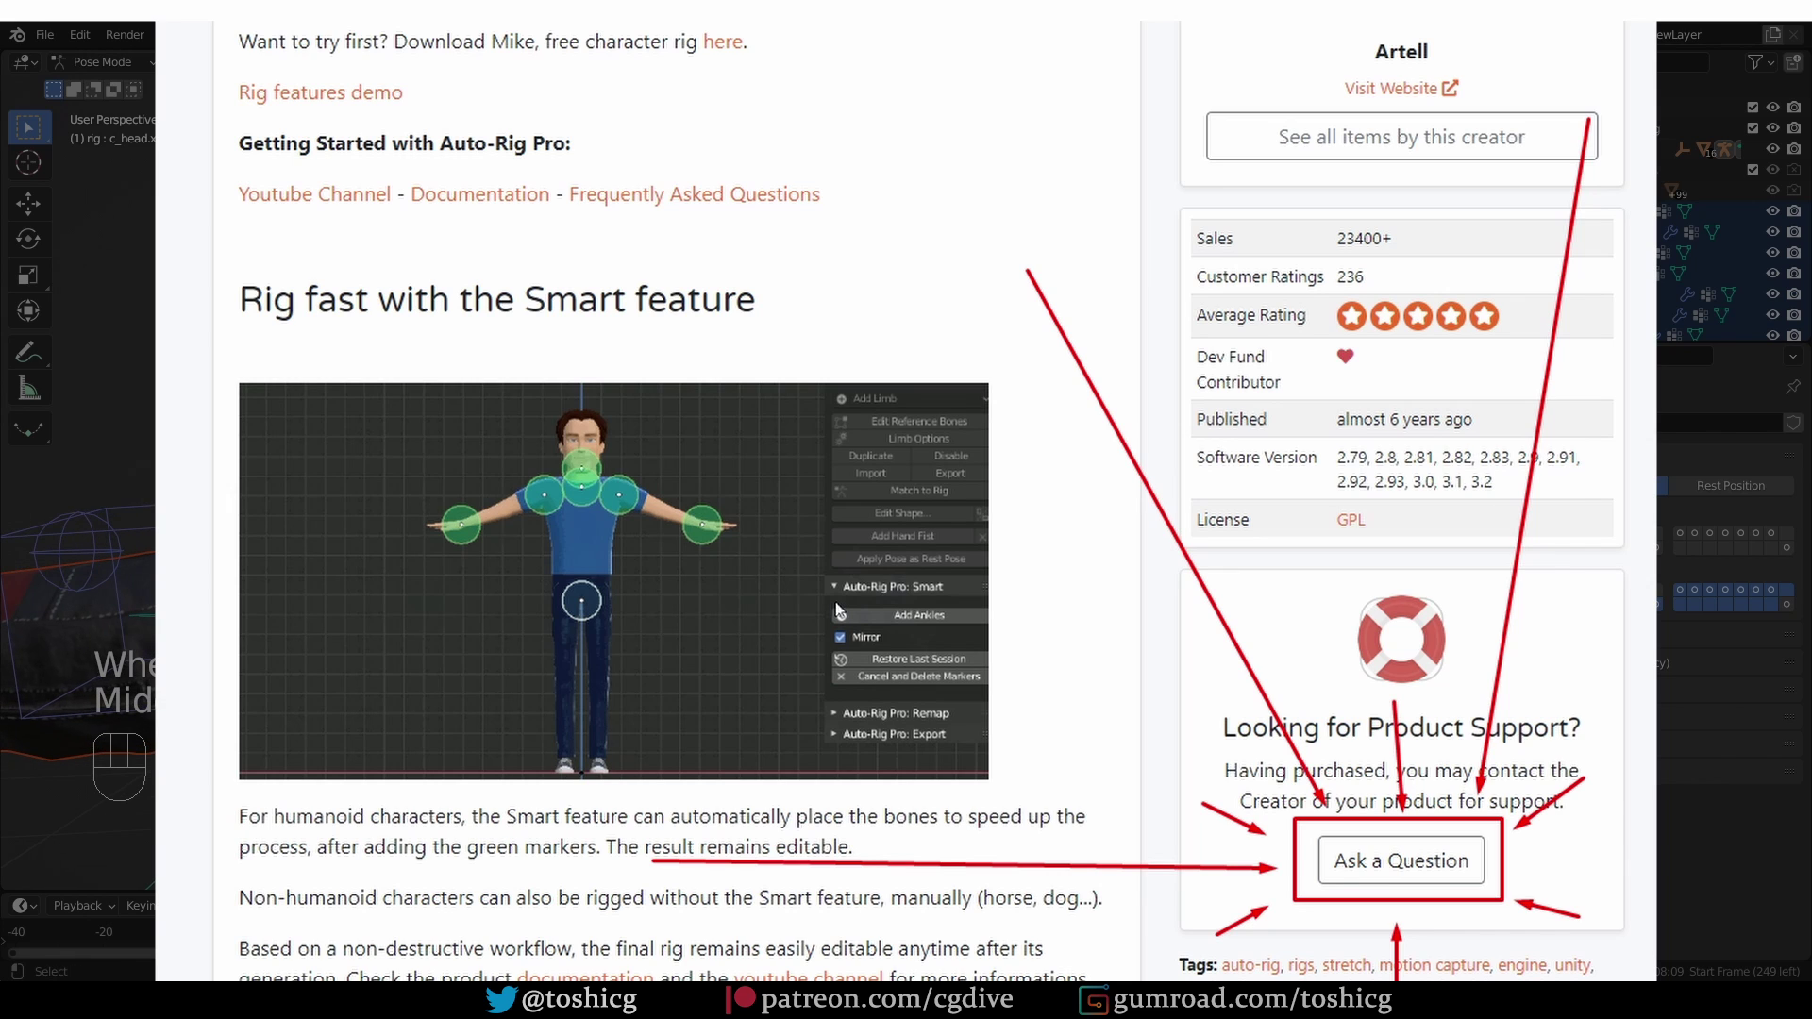
pyautogui.press('r')
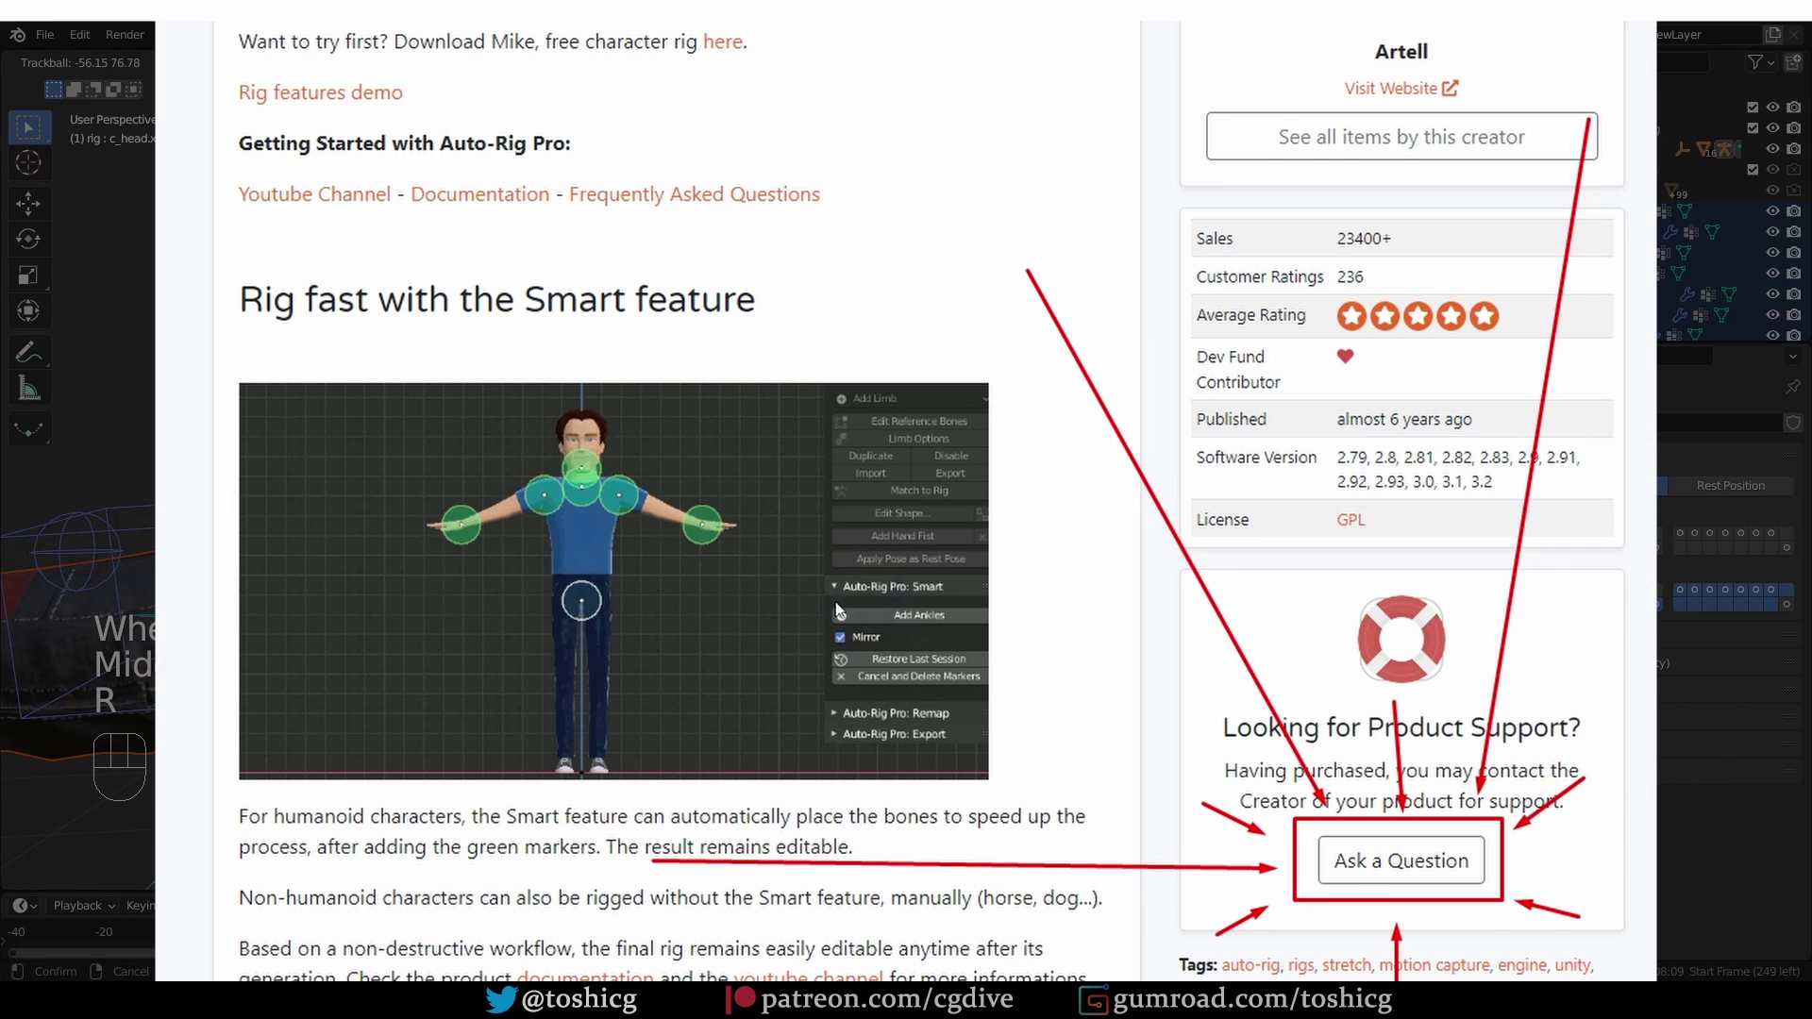
pyautogui.press('r')
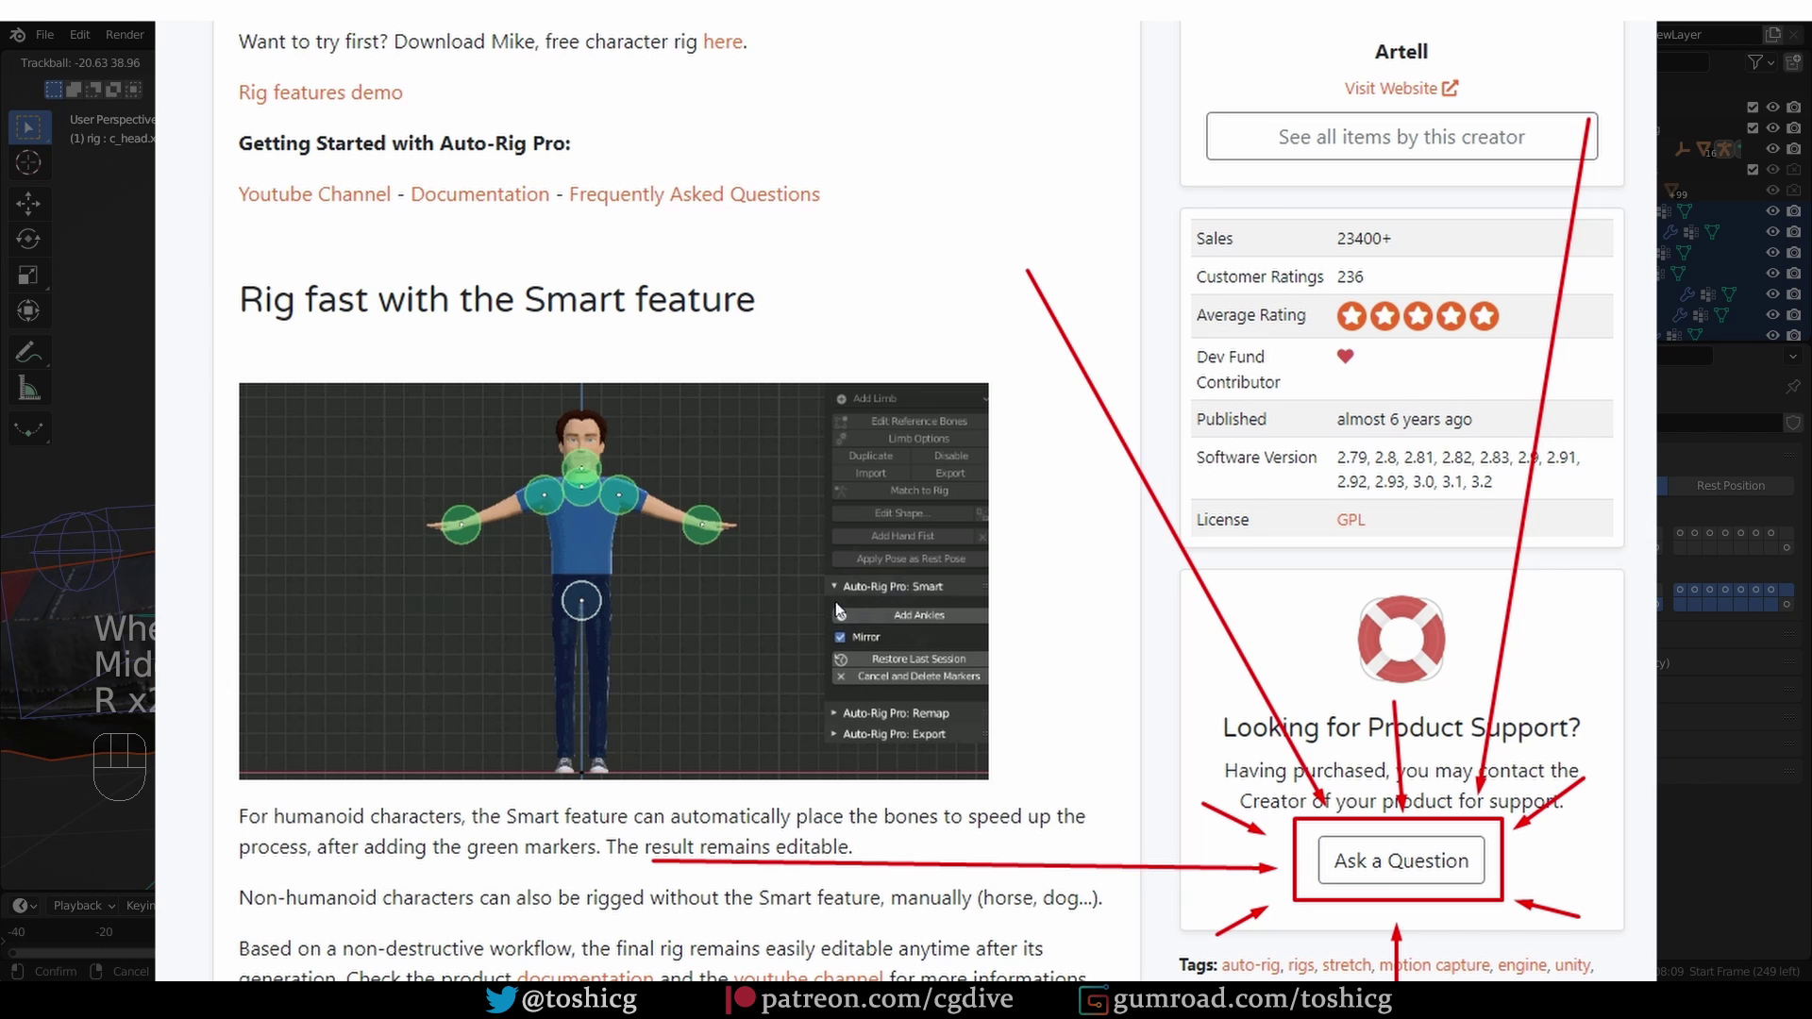